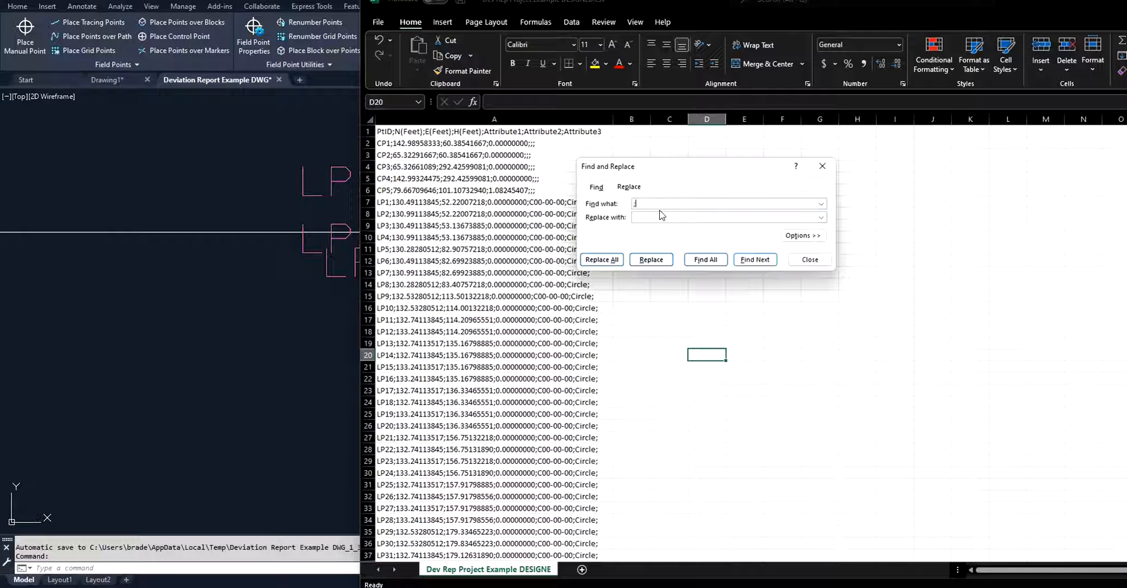
# Replace all semicolons in the point list worksheet with commas.
pyautogui.click(661, 216)
pyautogui.write(',')
pyautogui.click(604, 260)
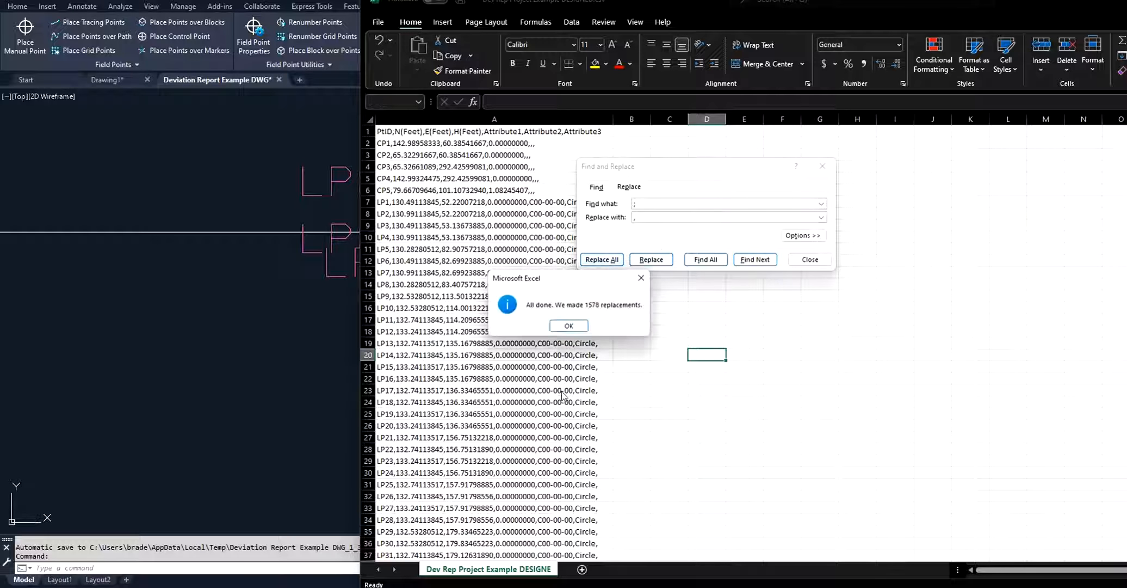
pyautogui.click(569, 325)
pyautogui.click(810, 258)
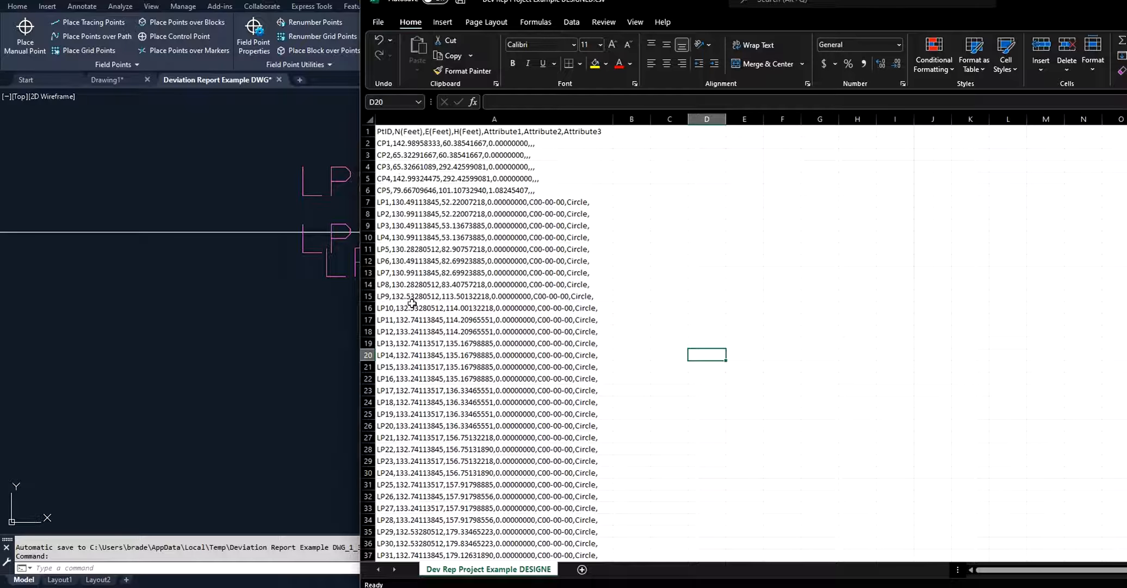
# Begin another replacement in the worksheet with a comma as the text to find.
pyautogui.click(722, 328)
pyautogui.hotkey('ctrl', 'f')
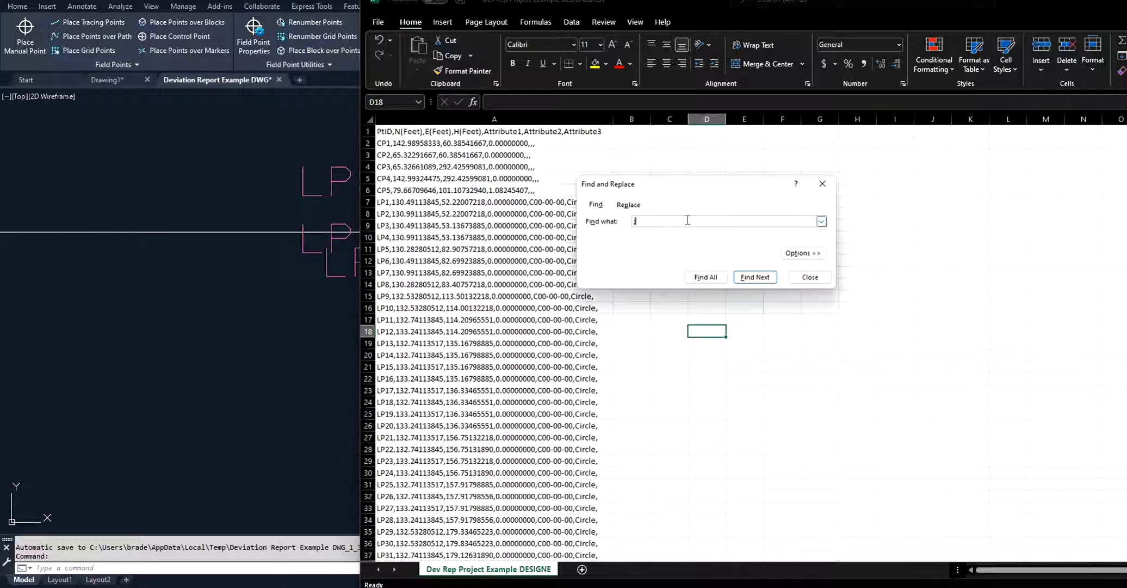
pyautogui.click(628, 204)
pyautogui.write(',')
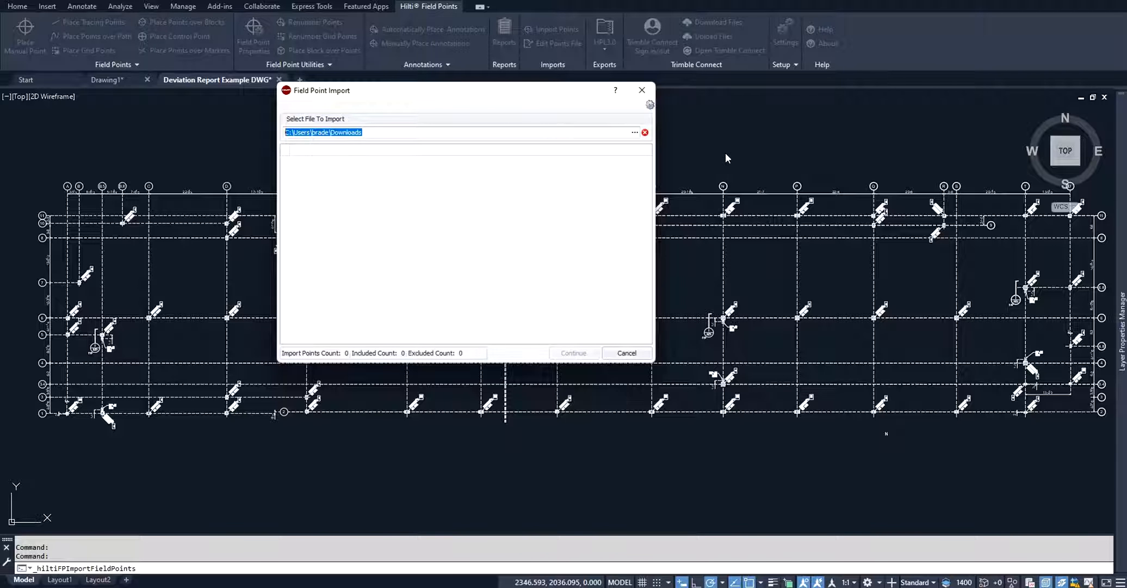
# Load Dev Rep Project Example DESIGNED.csv for field point import as NEH in feet, checking the format against the file's header row in Excel.
pyautogui.click(635, 133)
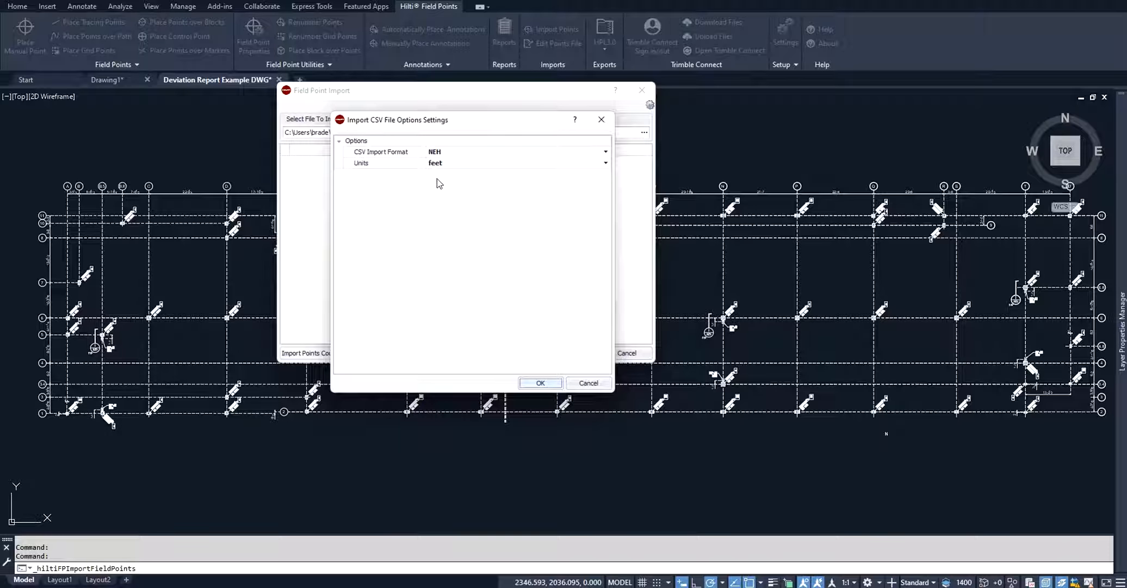
pyautogui.hotkey('alt', 'Tab')
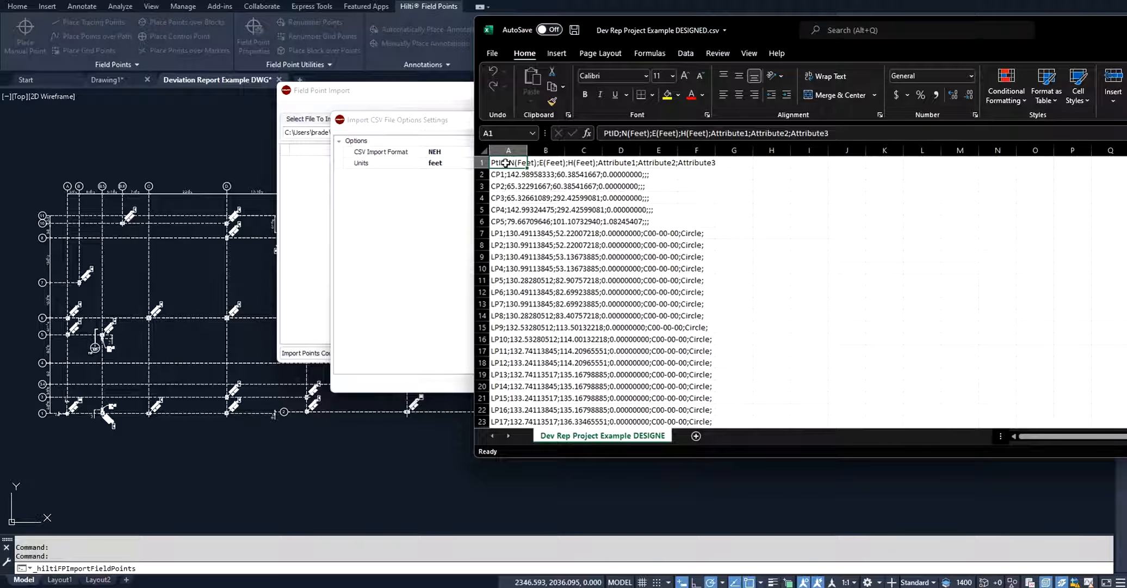
pyautogui.moveTo(507, 163); pyautogui.dragTo(707, 163)
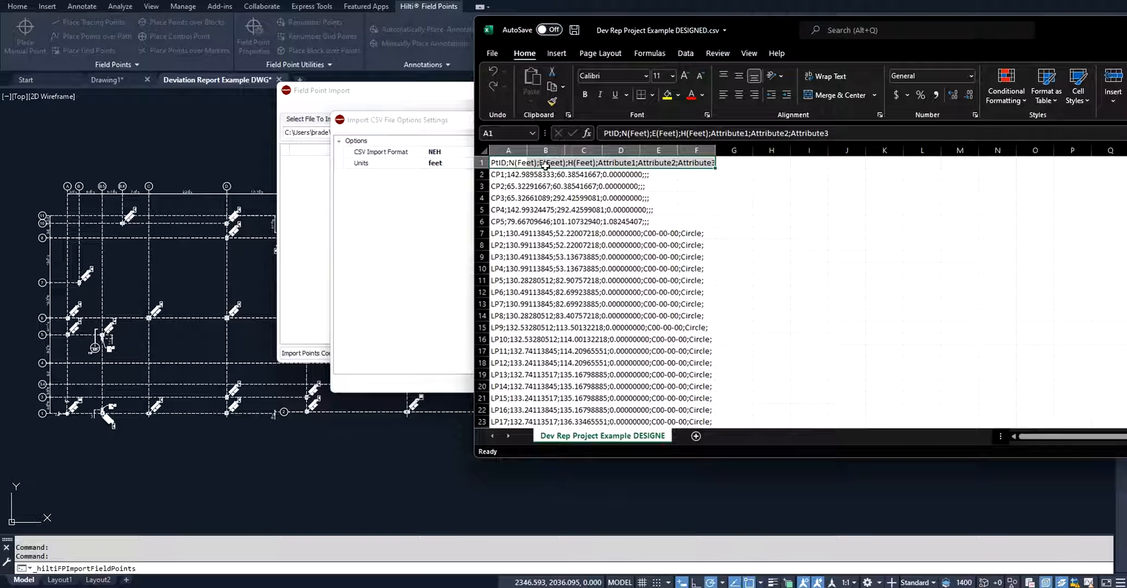
pyautogui.hotkey('alt', 'Tab')
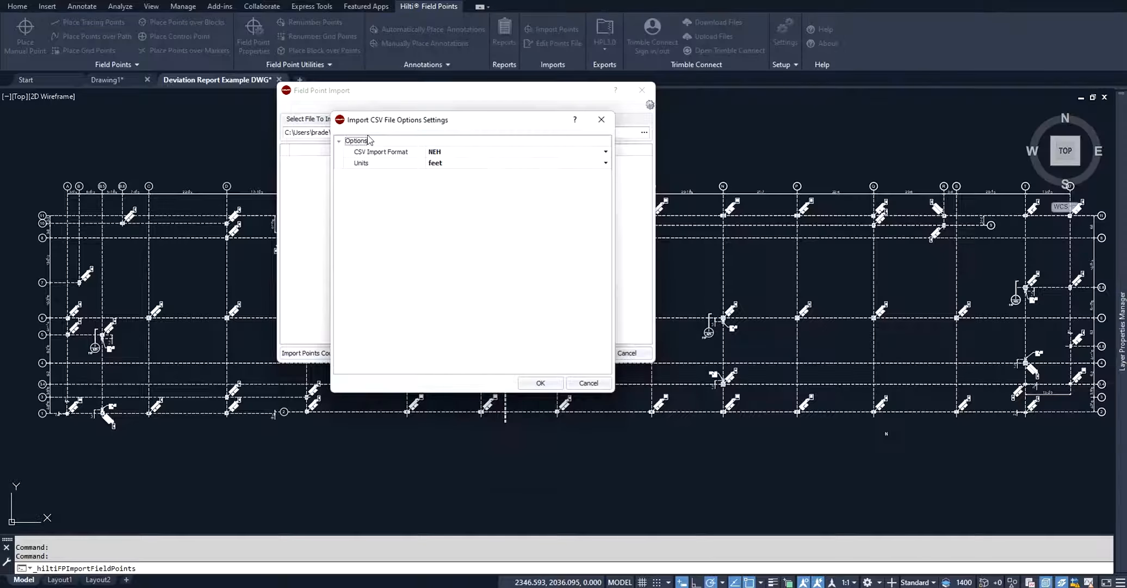
pyautogui.click(540, 383)
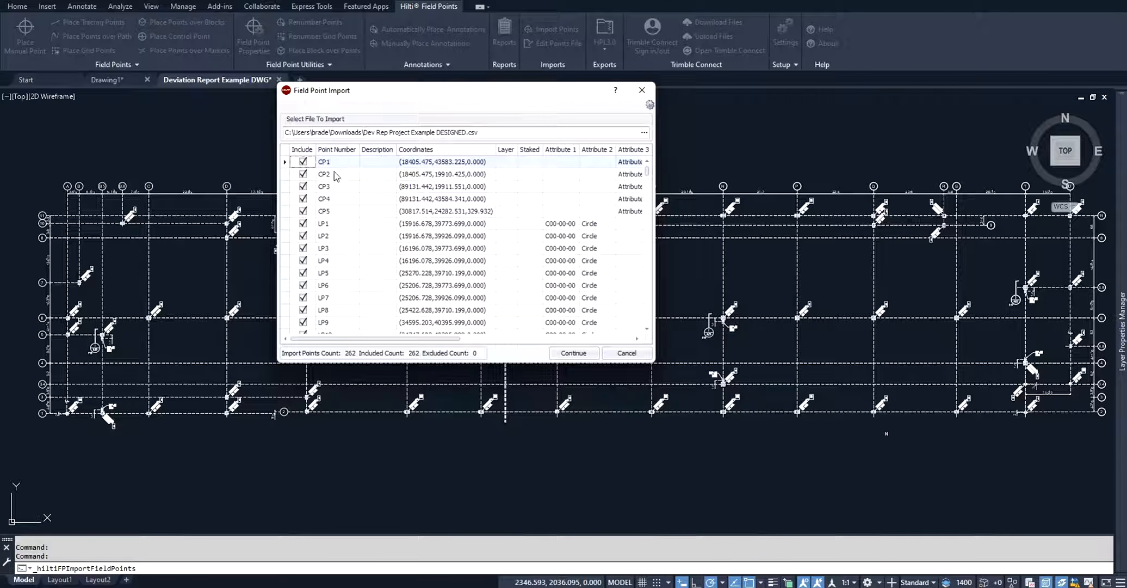
# Review the listed points and the field point import settings, and continue with all points included.
pyautogui.moveTo(647, 172); pyautogui.dragTo(657, 330)
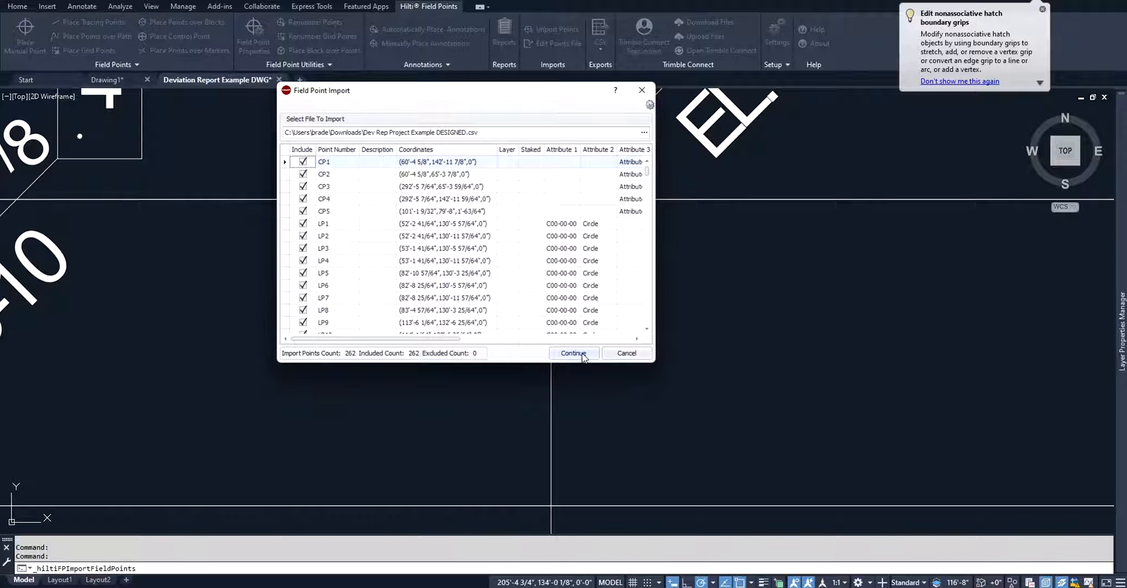
pyautogui.click(649, 105)
pyautogui.moveTo(322, 112); pyautogui.dragTo(505, 115)
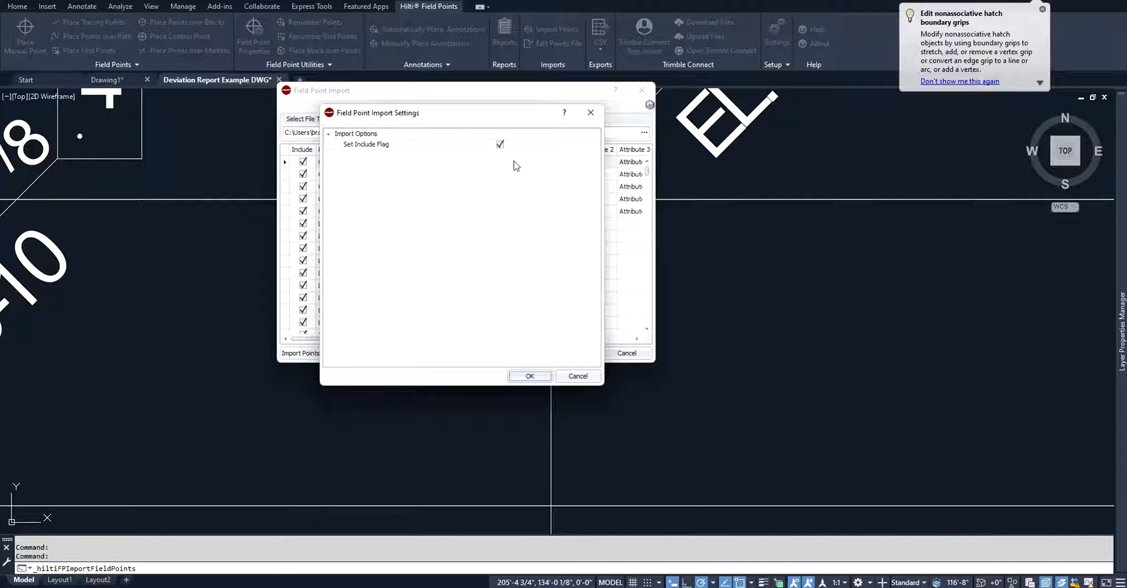
pyautogui.click(591, 113)
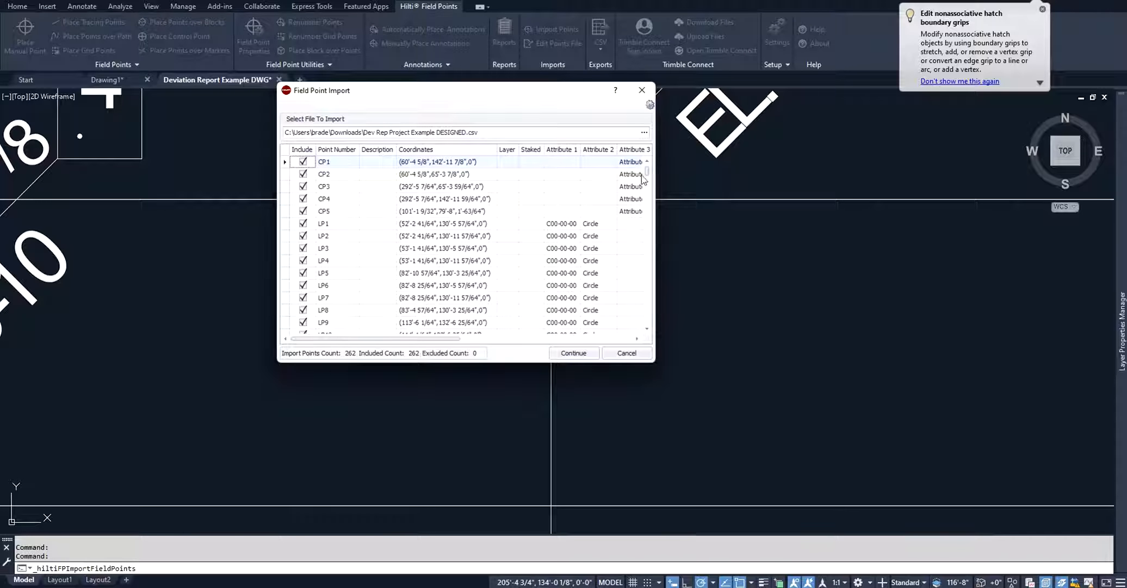
pyautogui.click(574, 353)
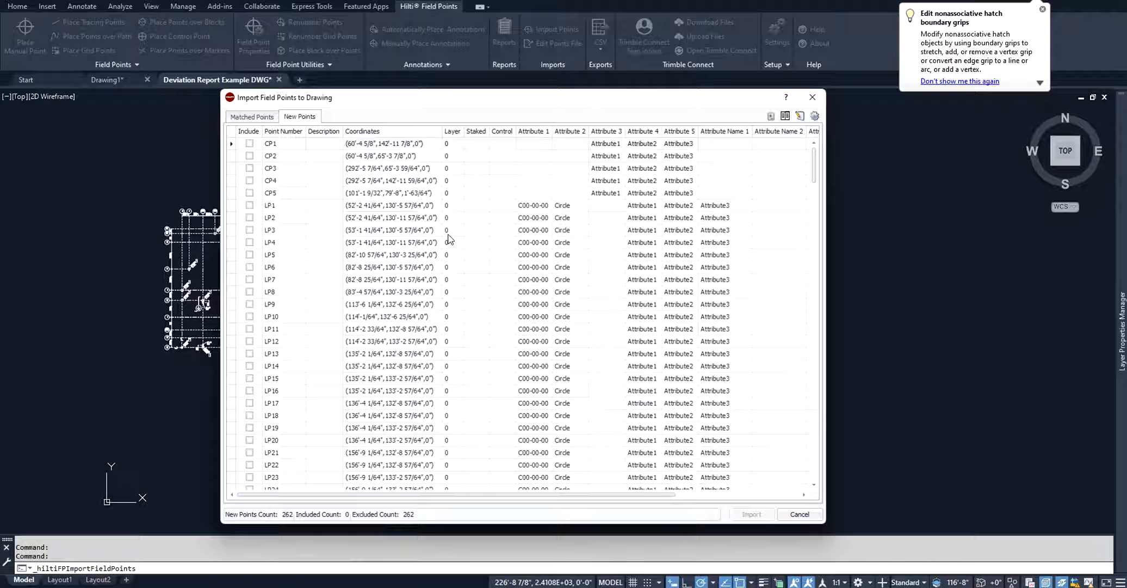
# Open the new points' properties for editing and try changing the first point's number prefix.
pyautogui.click(800, 116)
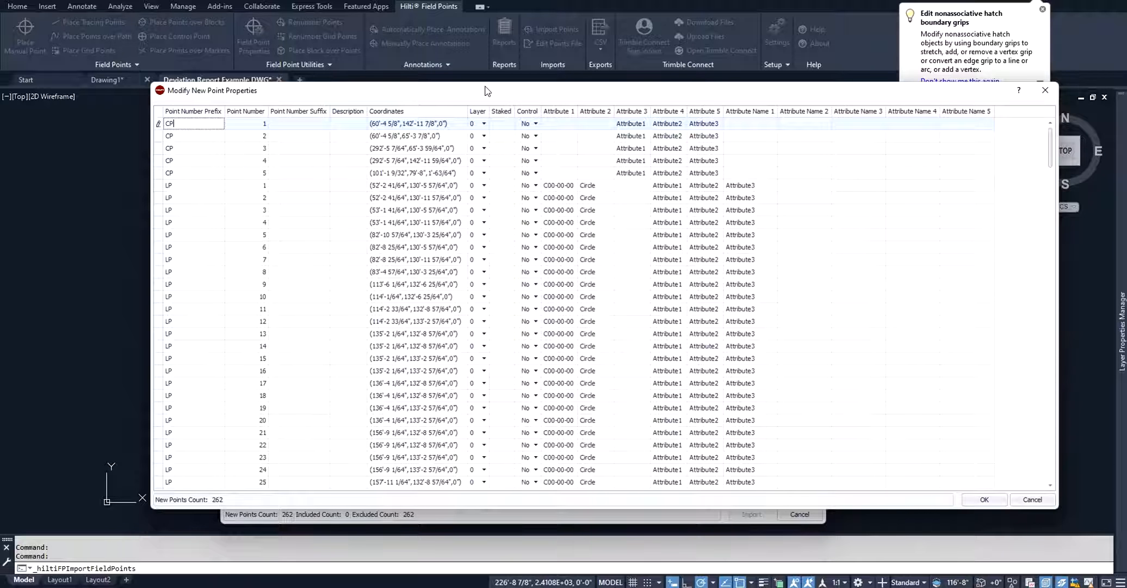
pyautogui.doubleClick(191, 124)
pyautogui.write('WPW')
pyautogui.press('Tab')
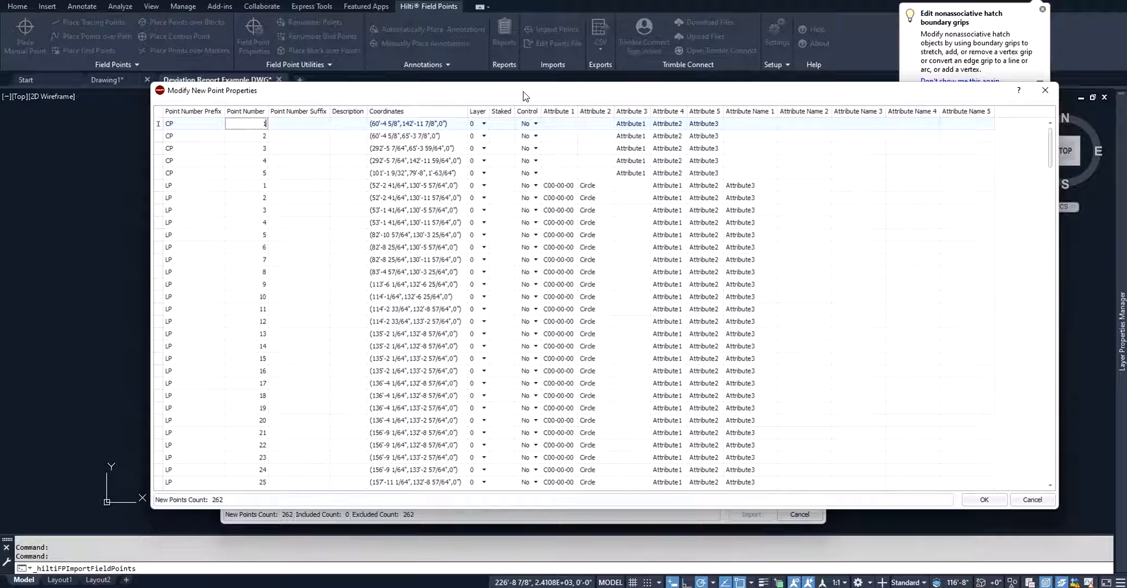
pyautogui.click(350, 136)
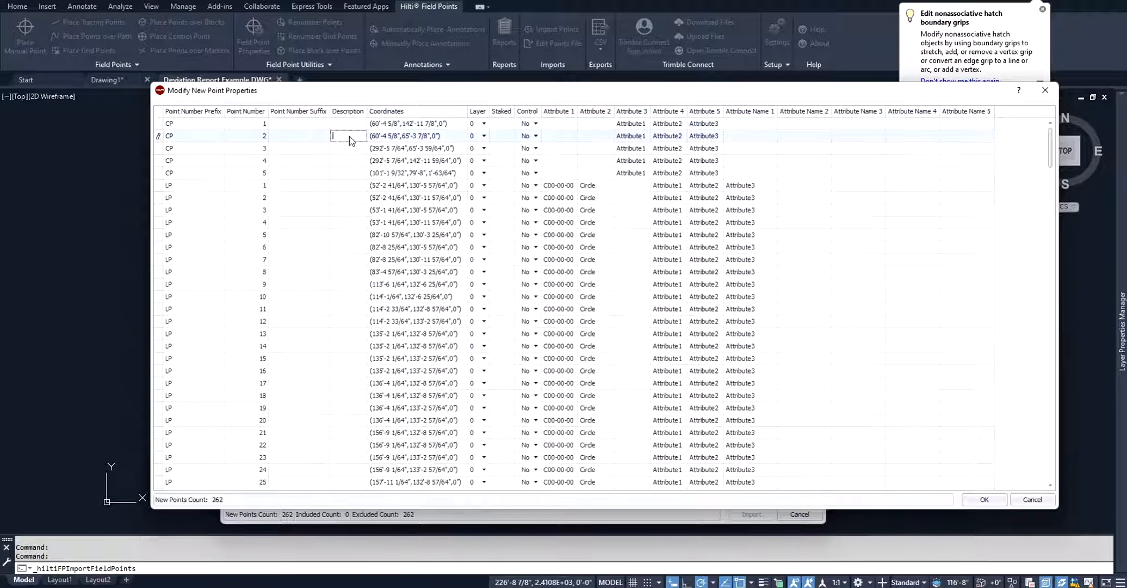
pyautogui.click(352, 127)
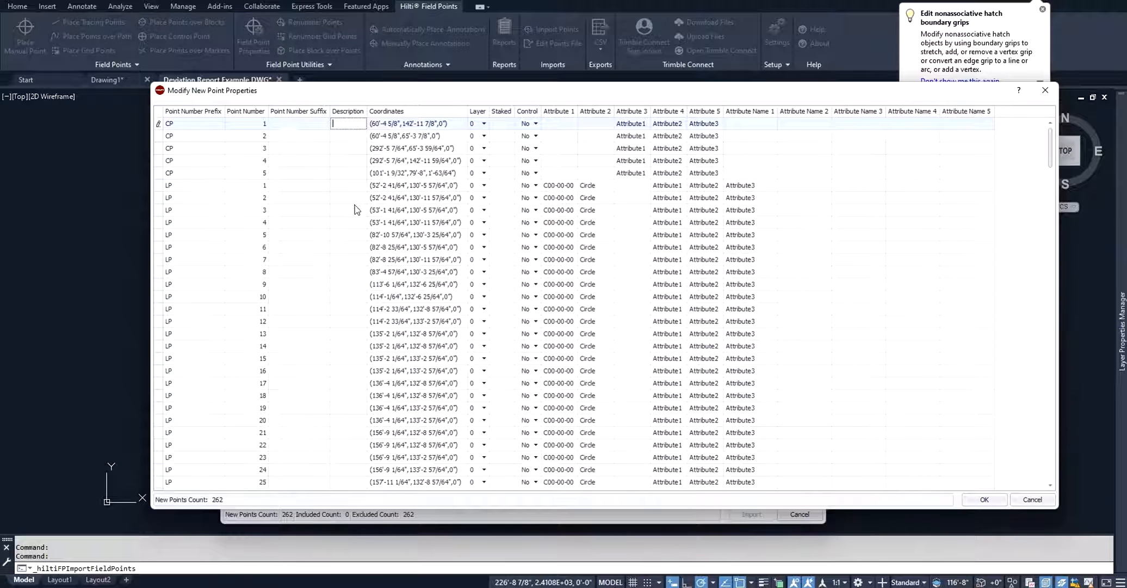
pyautogui.click(355, 210)
pyautogui.click(350, 126)
pyautogui.click(352, 137)
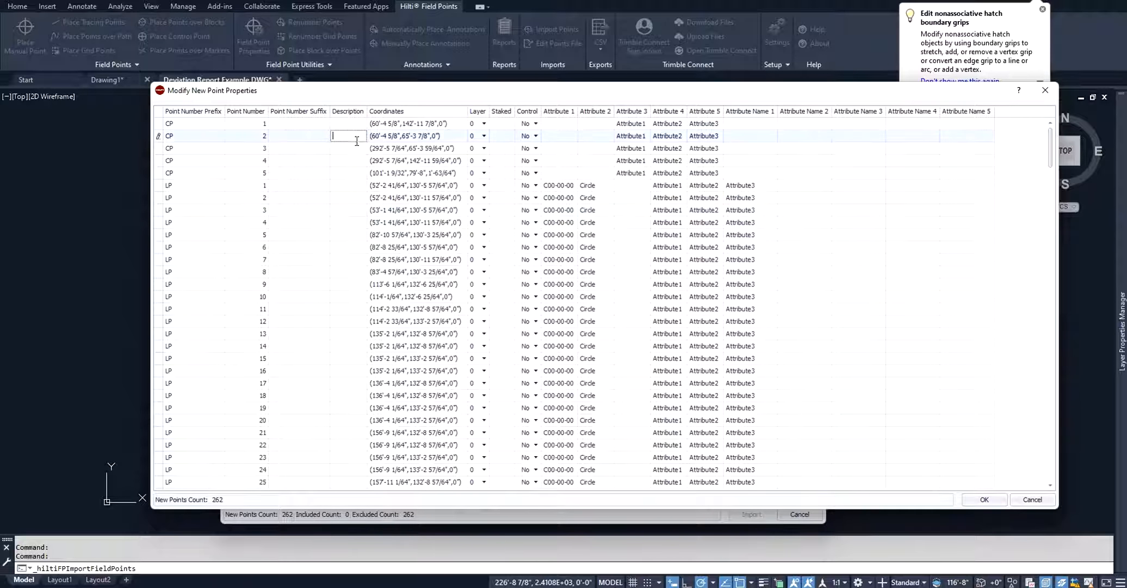
pyautogui.click(354, 150)
pyautogui.click(356, 162)
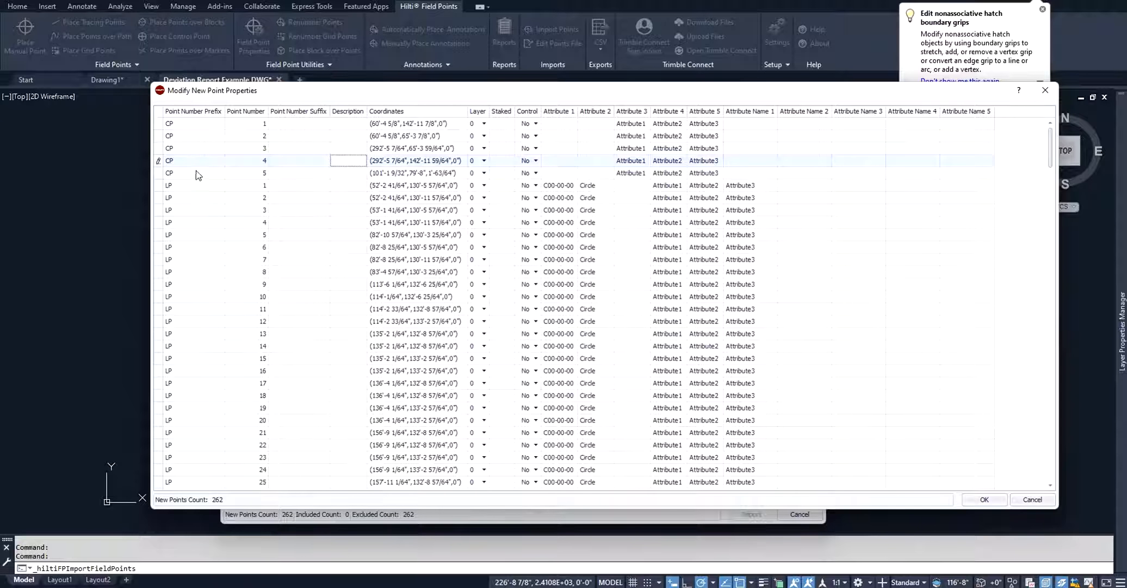
# Assign points CP1 through CP5 to the CONTROL layer.
pyautogui.click(484, 124)
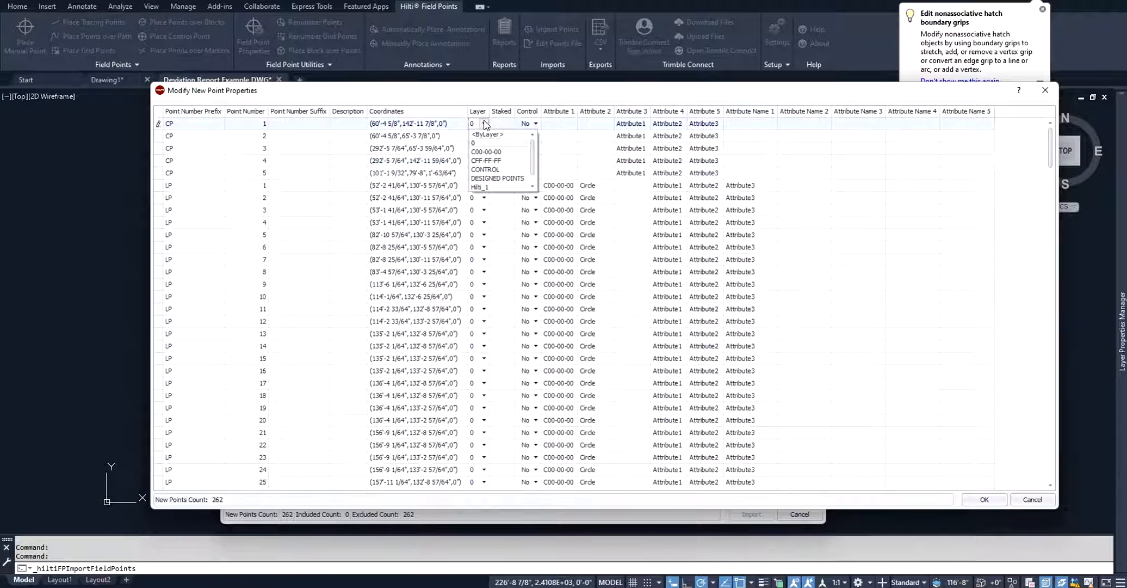
pyautogui.click(486, 170)
pyautogui.click(483, 136)
pyautogui.click(489, 182)
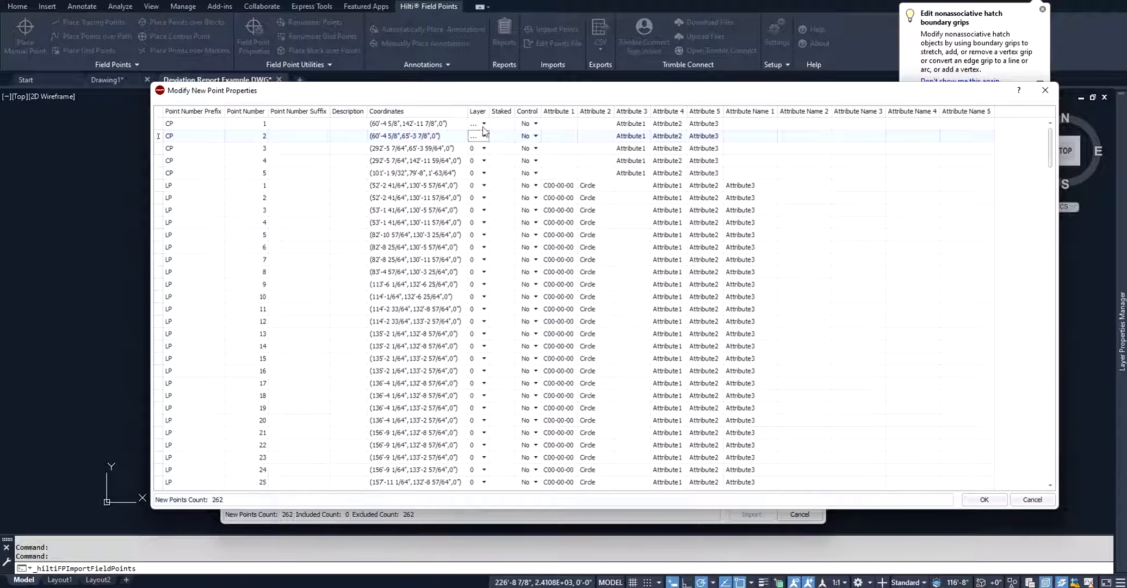
pyautogui.doubleClick(489, 111)
pyautogui.click(500, 149)
pyautogui.click(504, 194)
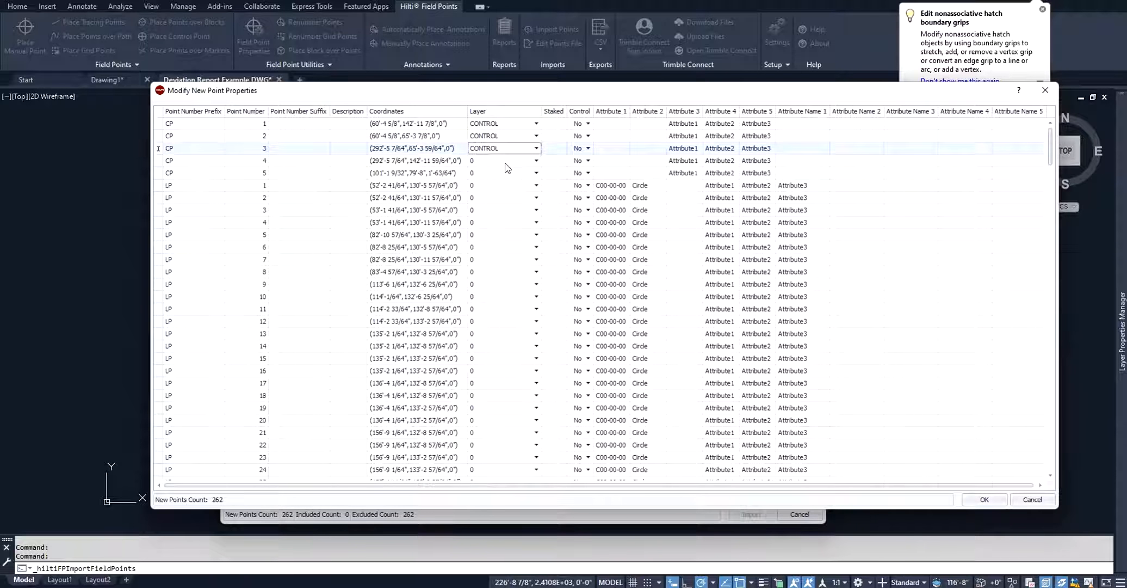
pyautogui.click(506, 161)
pyautogui.click(503, 207)
pyautogui.click(502, 173)
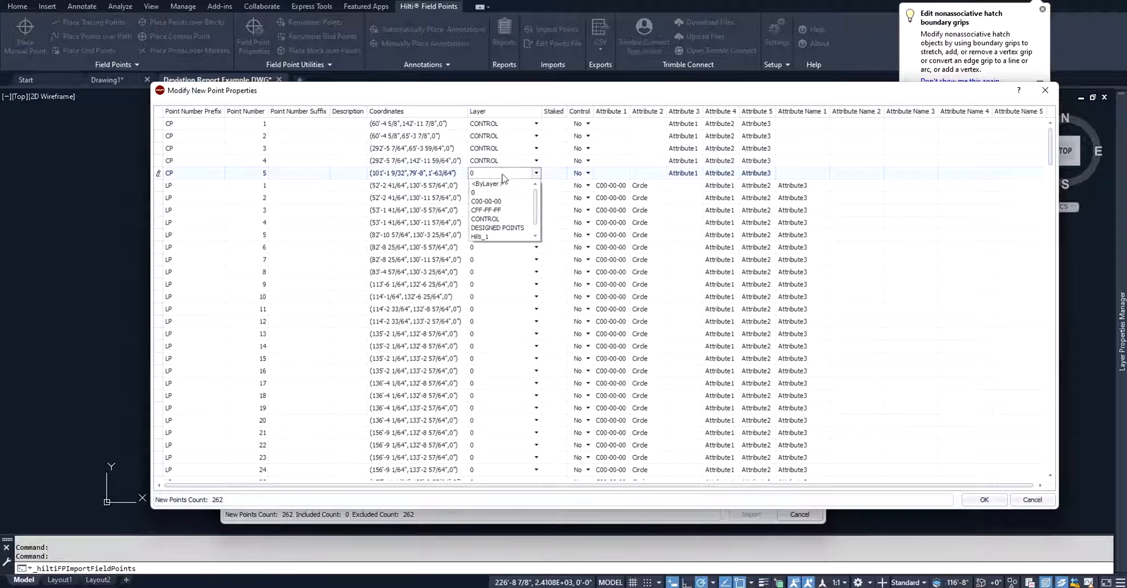
pyautogui.click(493, 219)
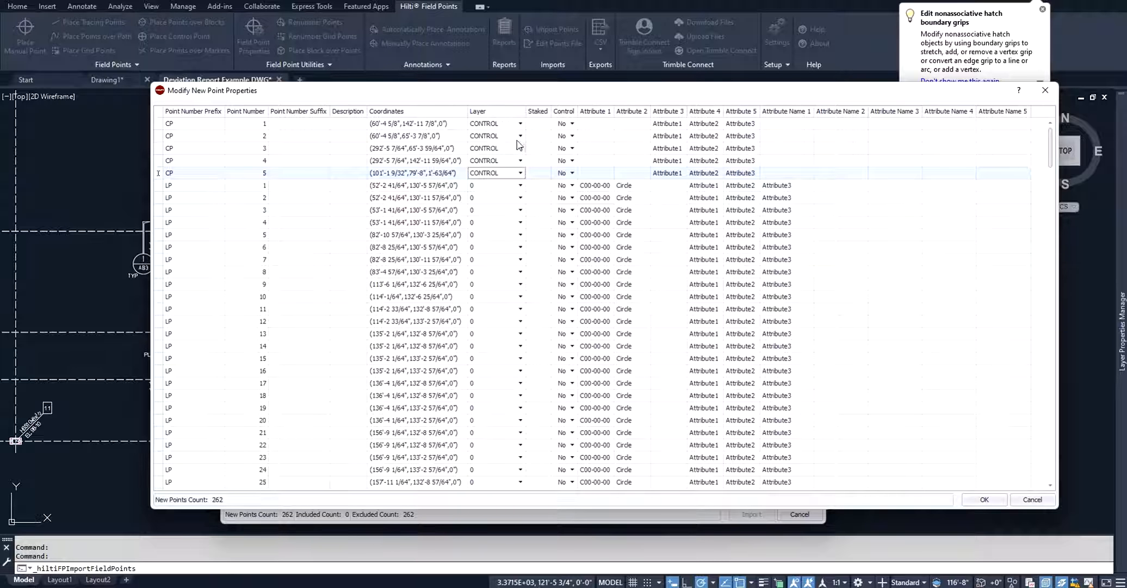
# Mark points CP1 through CP5 as control points and accept the modified point properties.
pyautogui.click(571, 124)
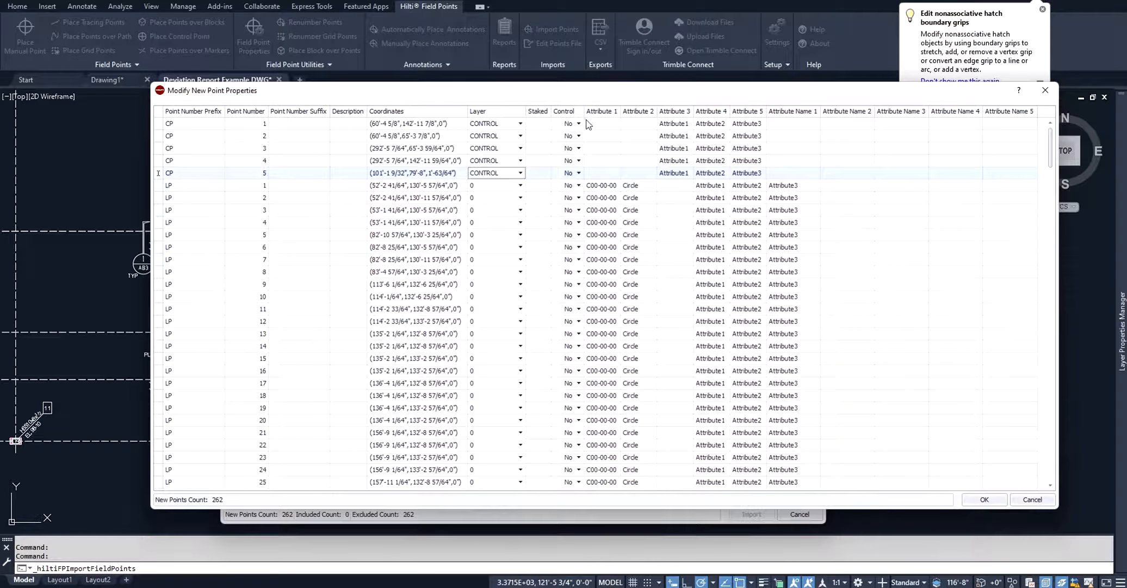
pyautogui.click(579, 124)
pyautogui.click(571, 134)
pyautogui.click(579, 136)
pyautogui.click(572, 145)
pyautogui.click(579, 149)
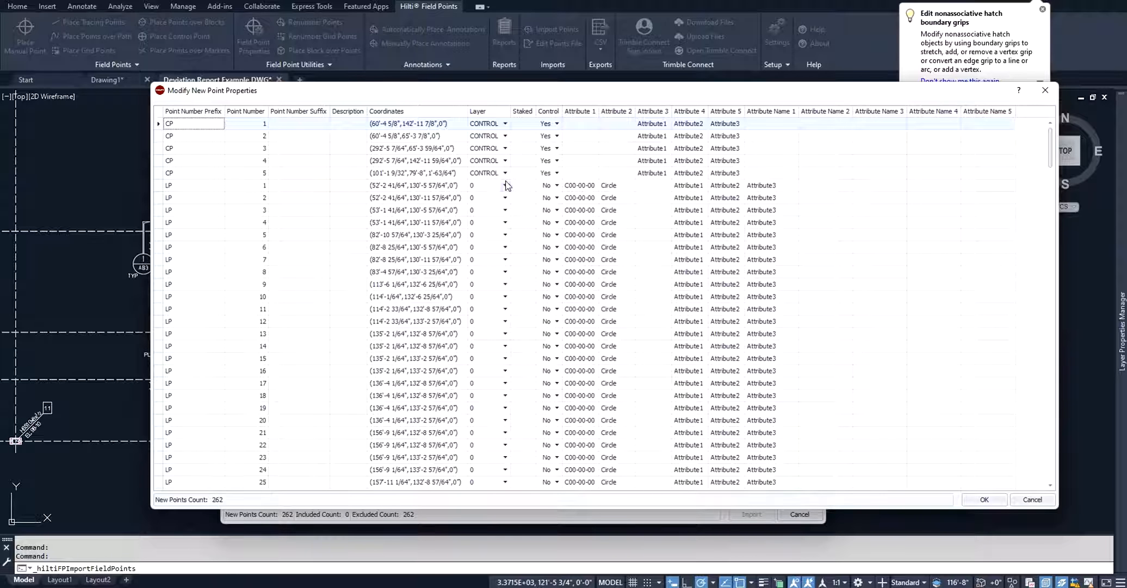
pyautogui.click(983, 503)
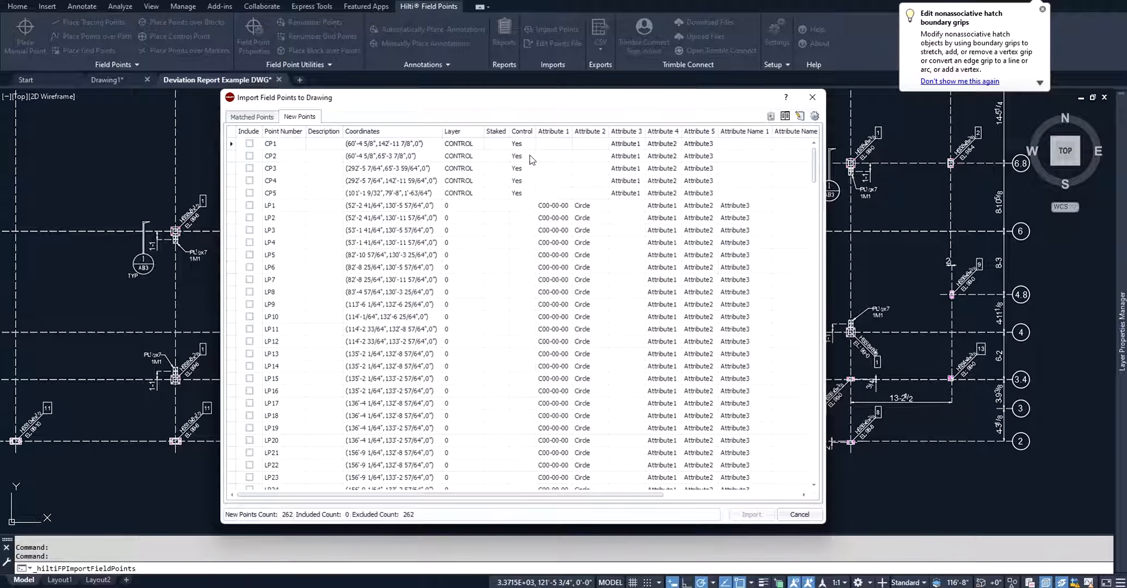
# Include the new points CP1 through CP5 in the import to the drawing.
pyautogui.click(250, 143)
pyautogui.click(249, 156)
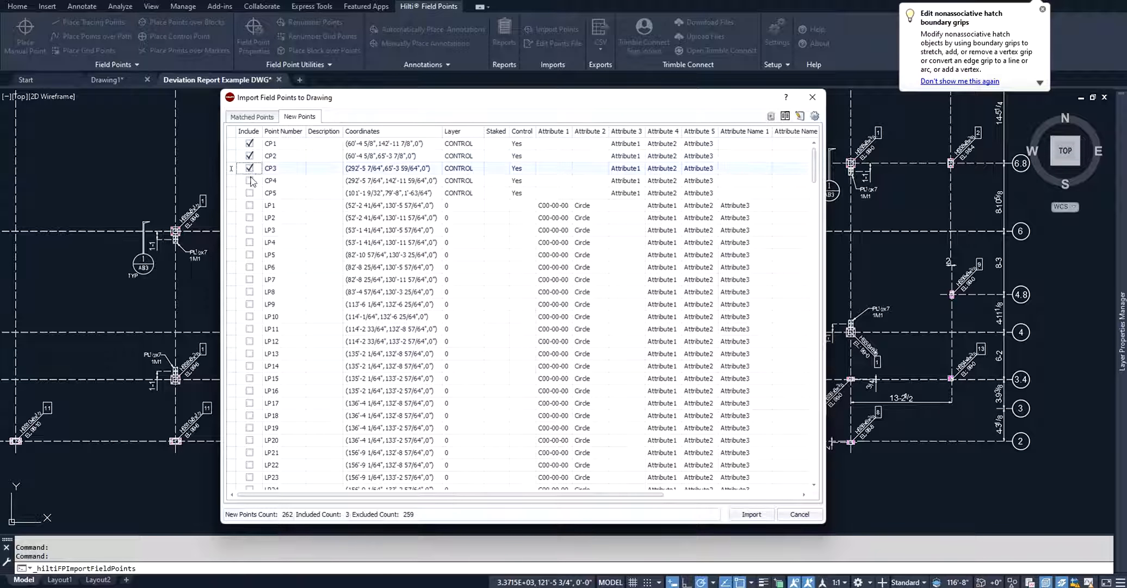
pyautogui.click(249, 168)
pyautogui.click(249, 180)
pyautogui.click(249, 192)
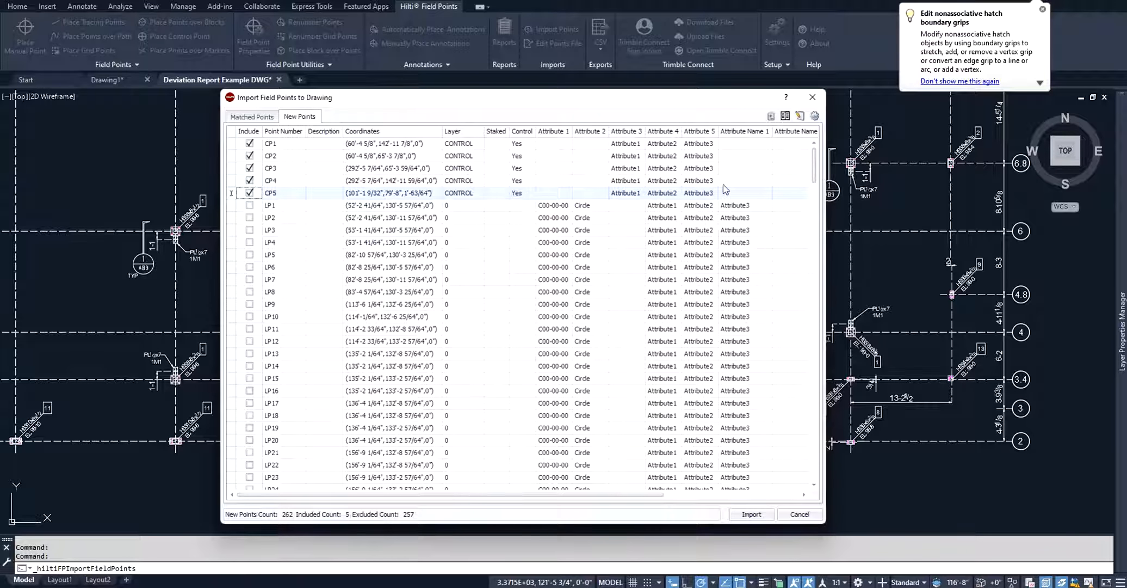
# Set the entity for imported control points to SquarePlus in the drawing import settings.
pyautogui.click(815, 116)
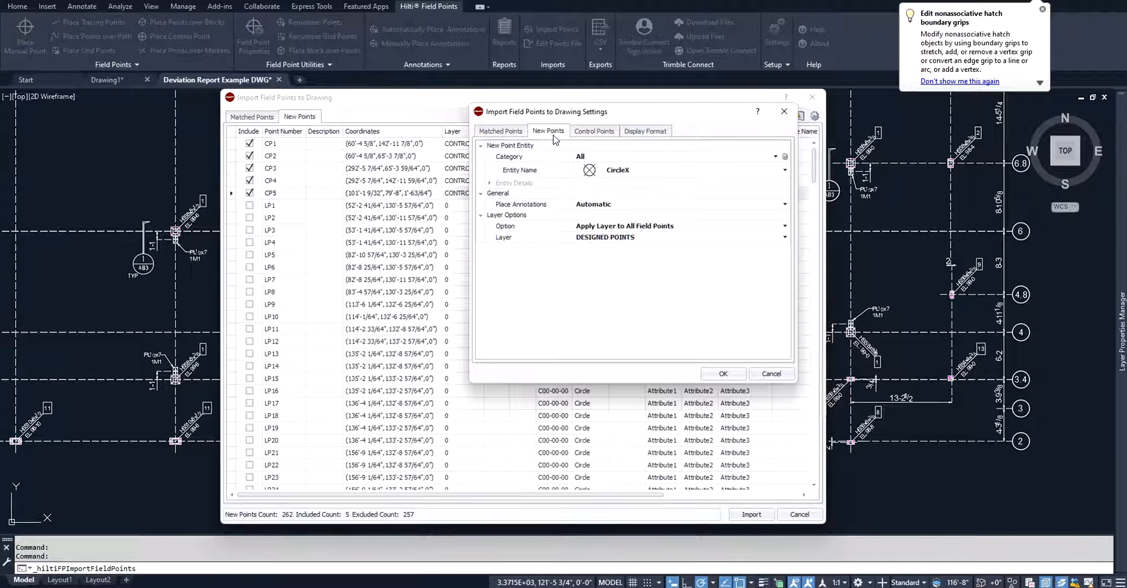
pyautogui.click(585, 134)
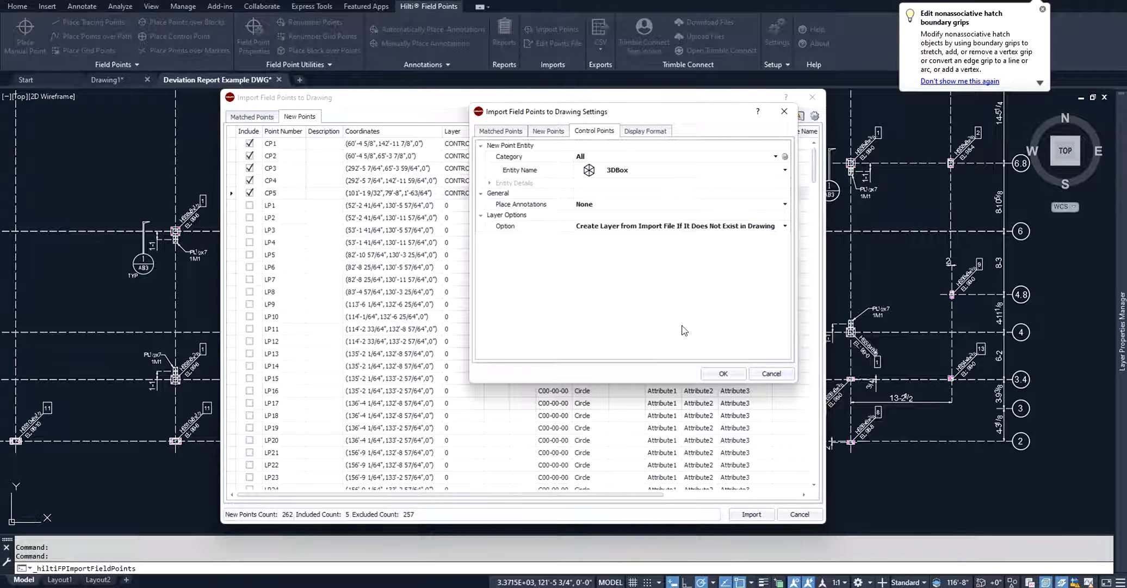
pyautogui.moveTo(566, 115); pyautogui.dragTo(724, 111)
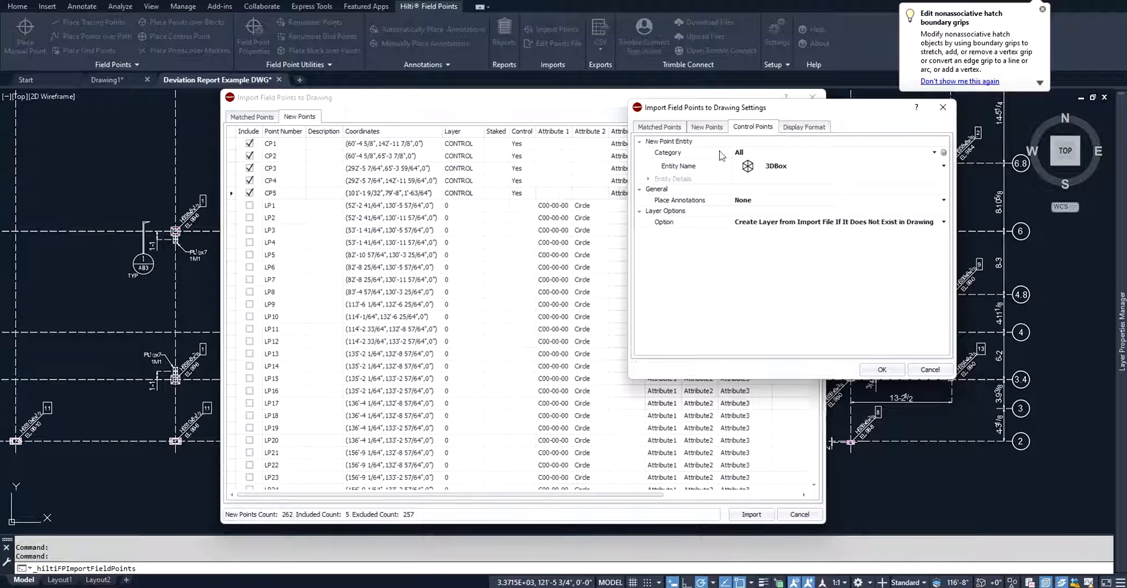
pyautogui.moveTo(768, 112); pyautogui.dragTo(732, 110)
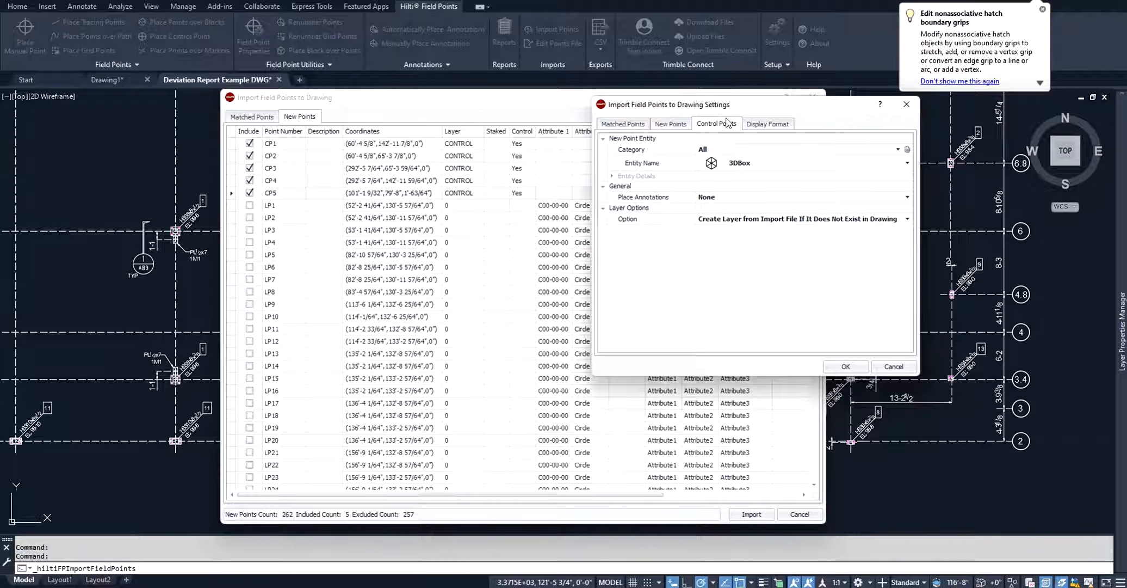
pyautogui.click(907, 162)
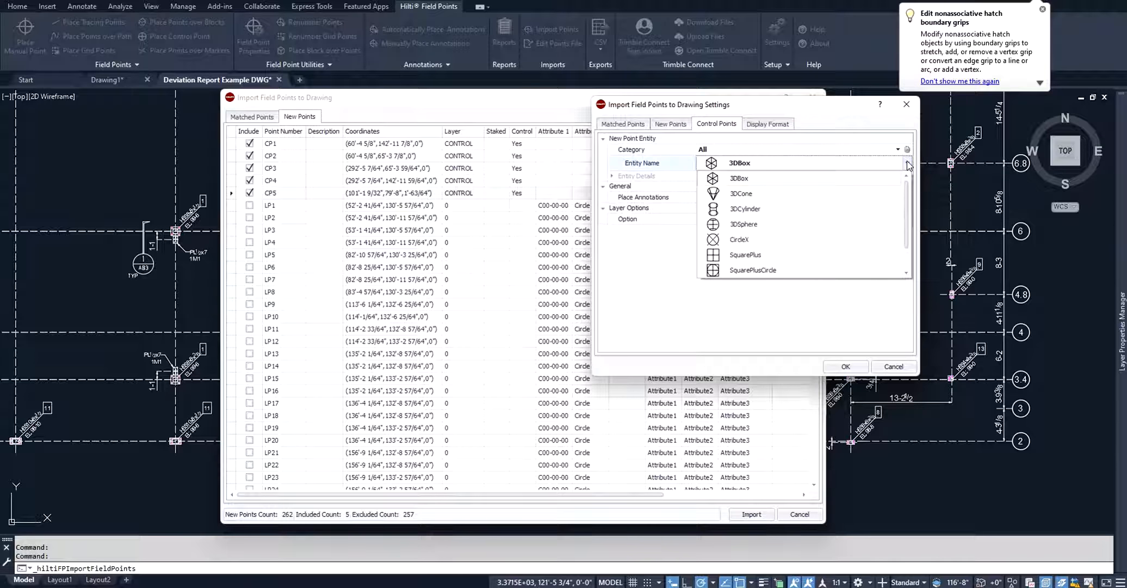
pyautogui.click(746, 255)
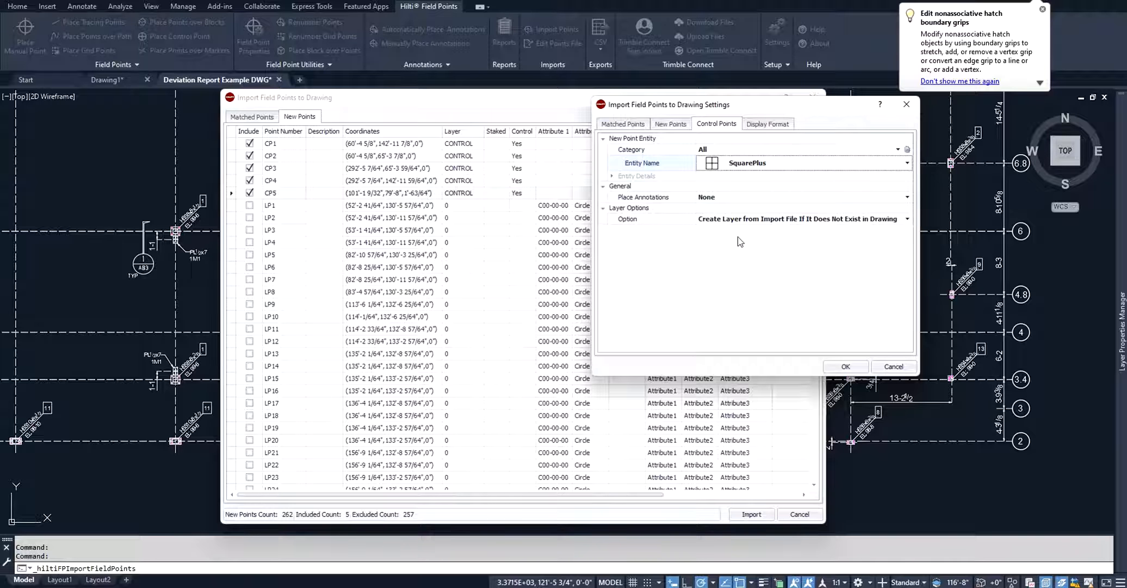
# Set control point annotations to Automatic and the layer option to Apply Layer Only When Field Point Layer Does Not Exist, accepting the settings.
pyautogui.click(767, 198)
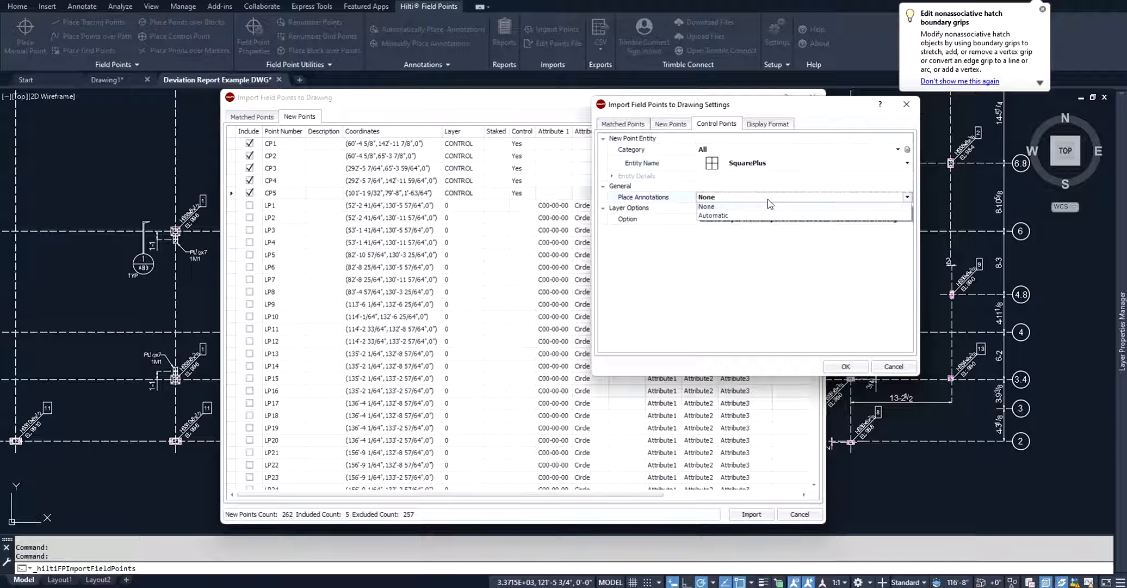
pyautogui.click(721, 221)
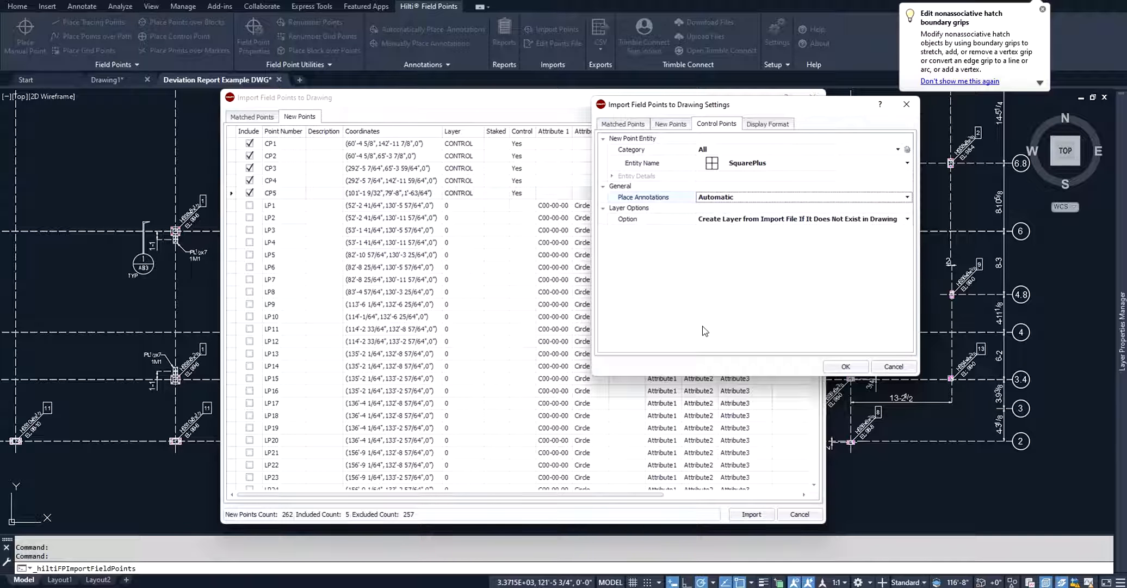
pyautogui.click(873, 220)
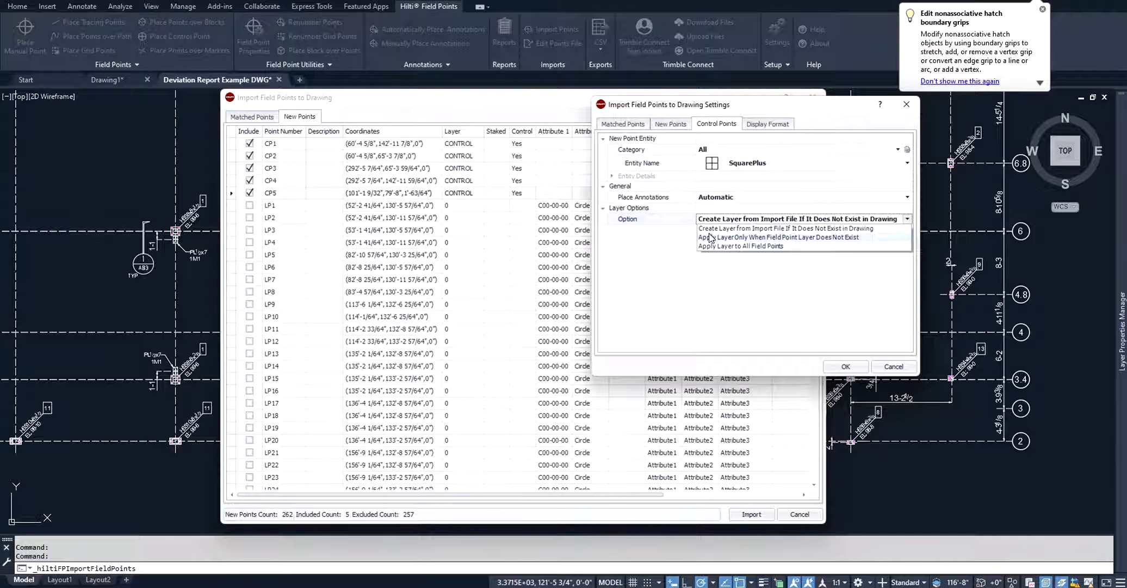
pyautogui.click(876, 237)
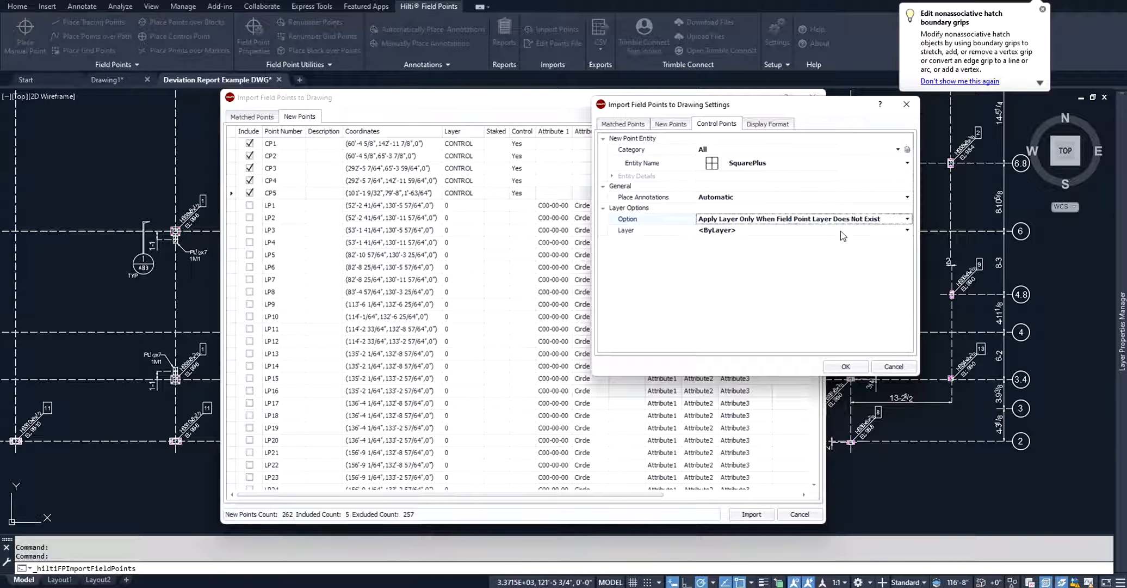
pyautogui.click(845, 367)
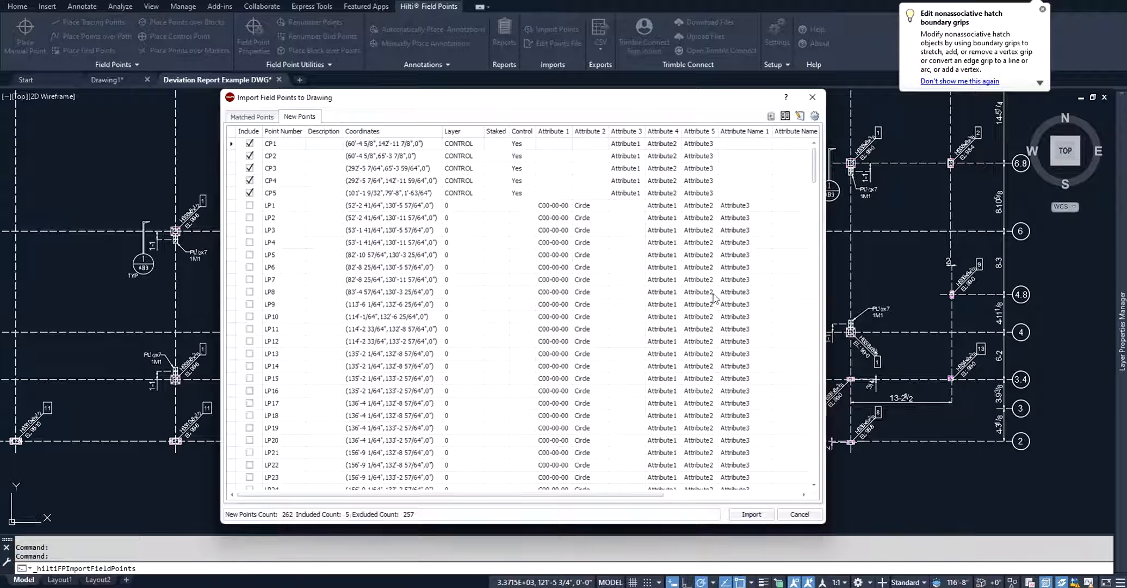
# Import the included control points into the drawing and inspect the CP3 marker and its annotation up close.
pyautogui.click(751, 514)
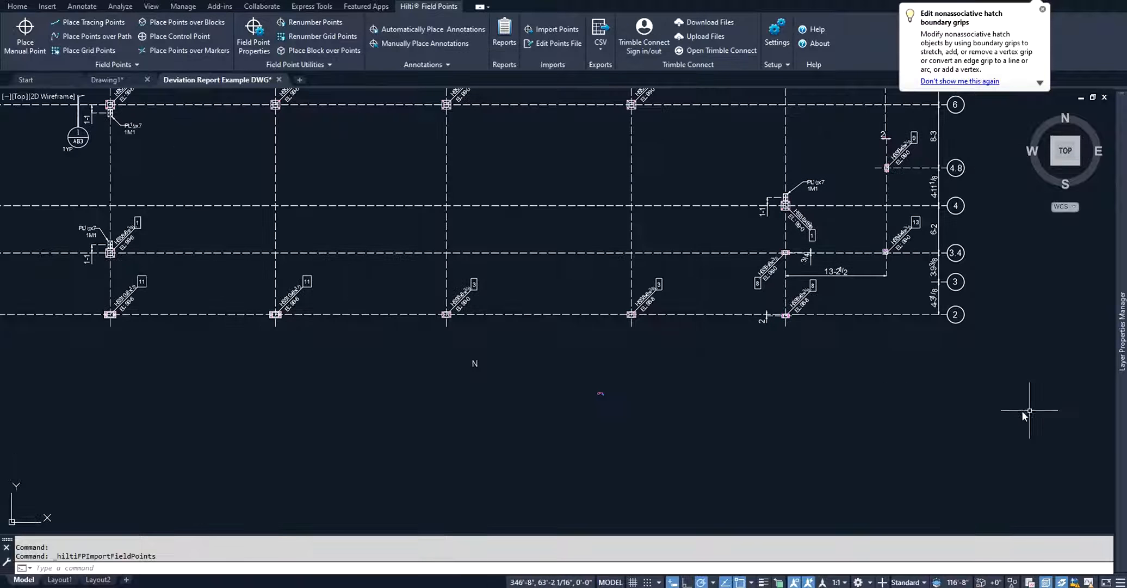
pyautogui.moveTo(1115, 364)
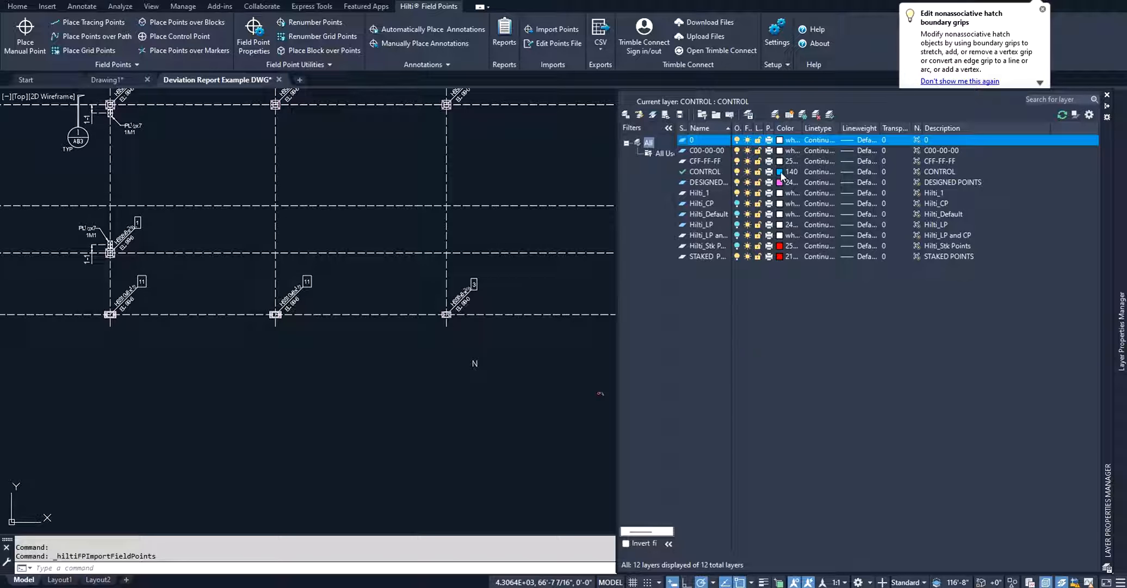
pyautogui.click(580, 349)
pyautogui.click(516, 328)
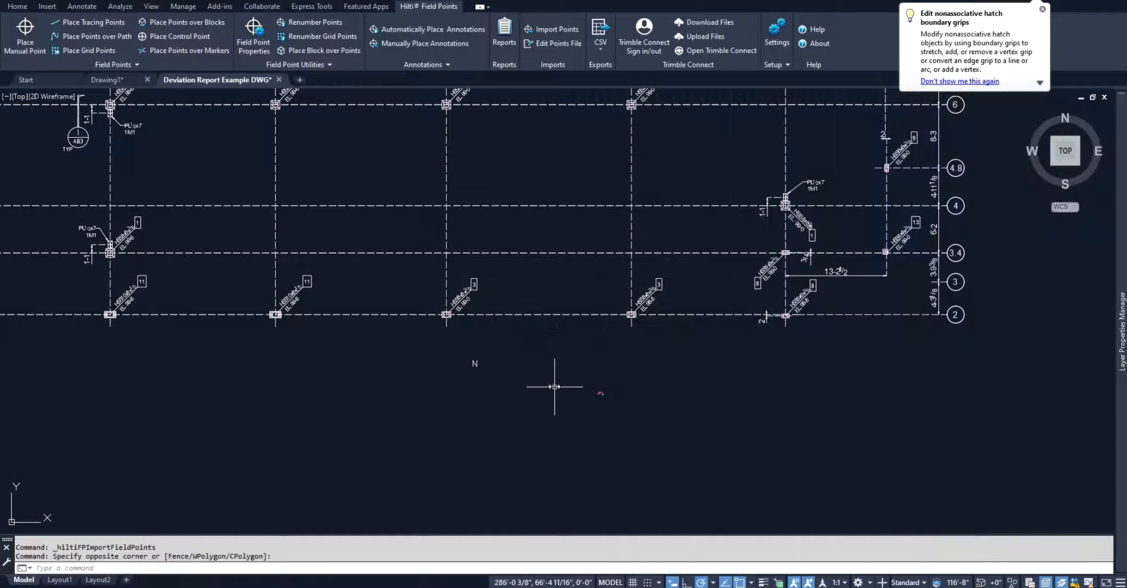
pyautogui.scroll(5, 601, 394)
pyautogui.scroll(8, 601, 393)
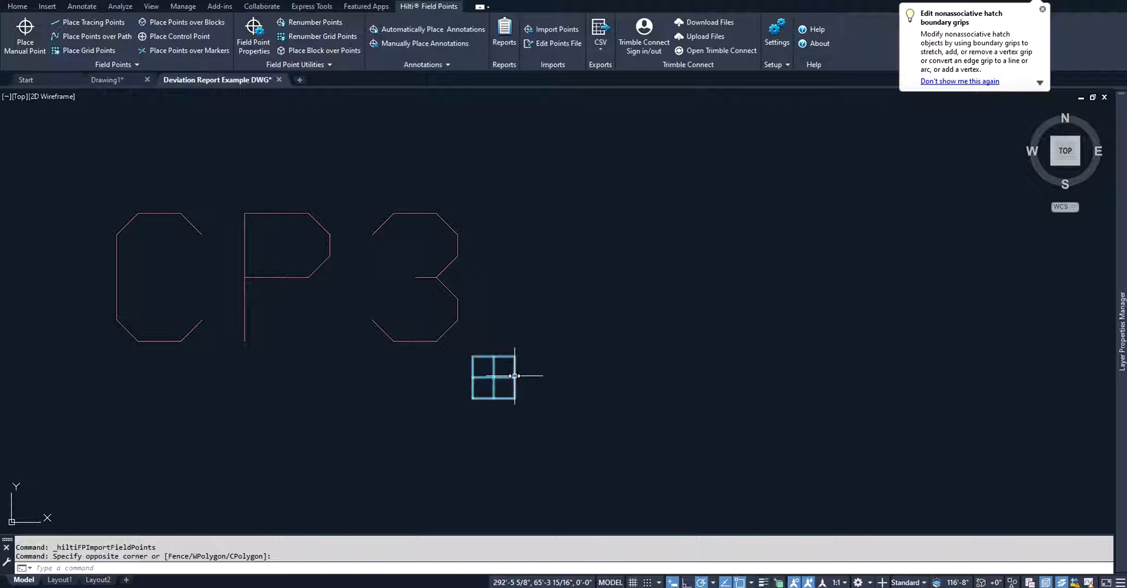
pyautogui.moveTo(515, 376)
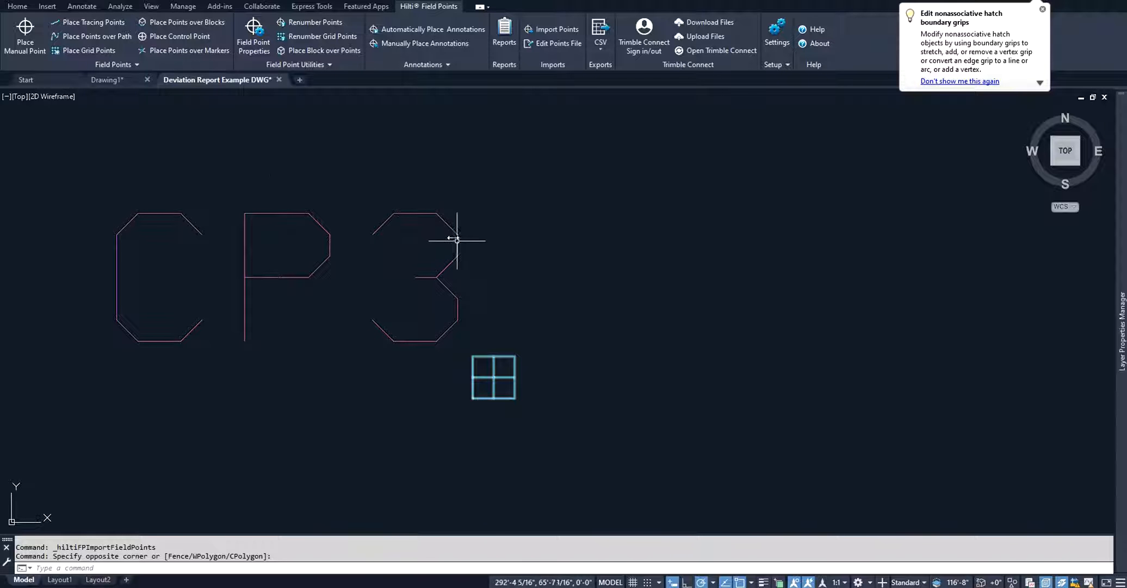
# Review the annotation layer choices in the field point settings and the additional point annotation commands.
pyautogui.click(783, 42)
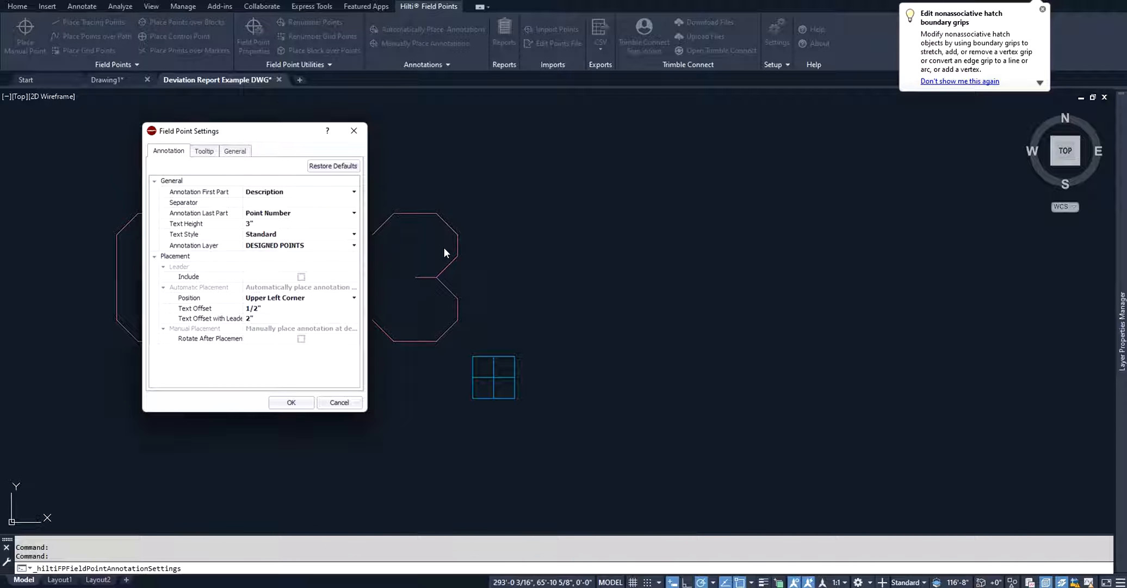
pyautogui.click(354, 249)
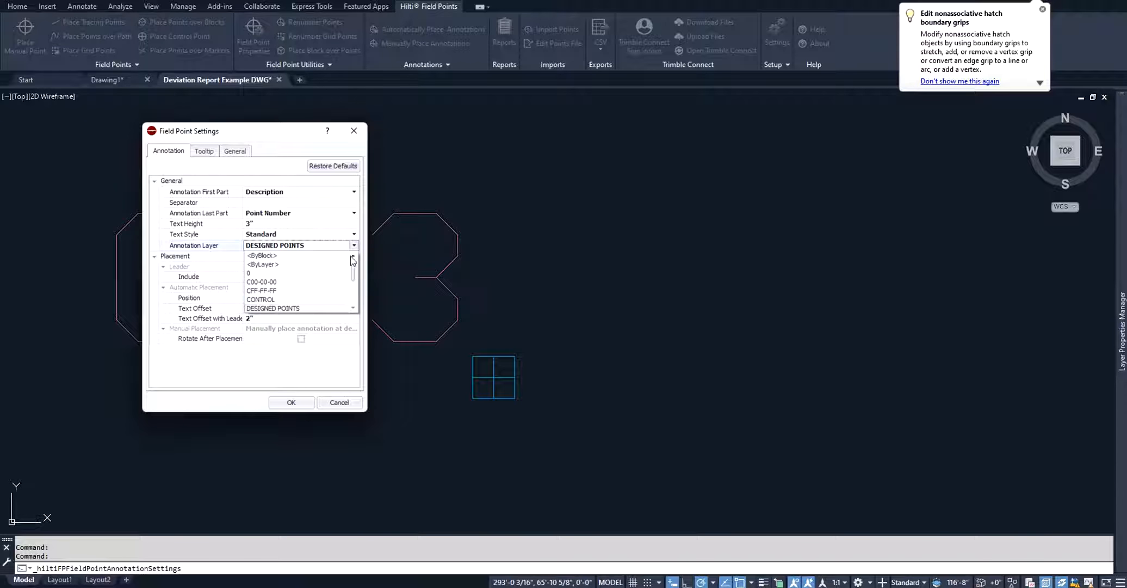
pyautogui.click(354, 246)
pyautogui.click(346, 134)
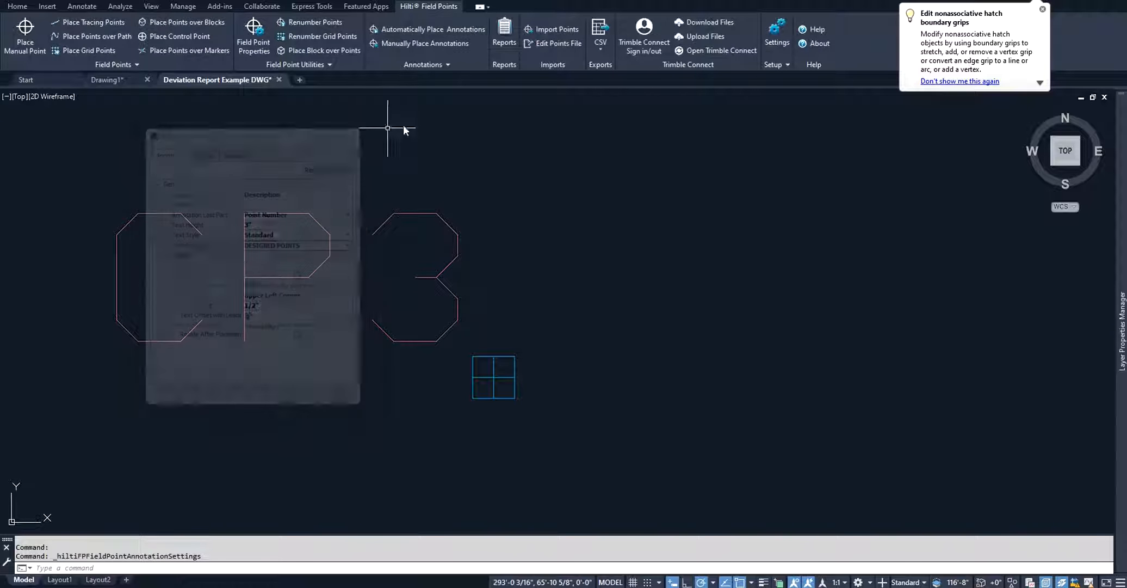
pyautogui.click(452, 64)
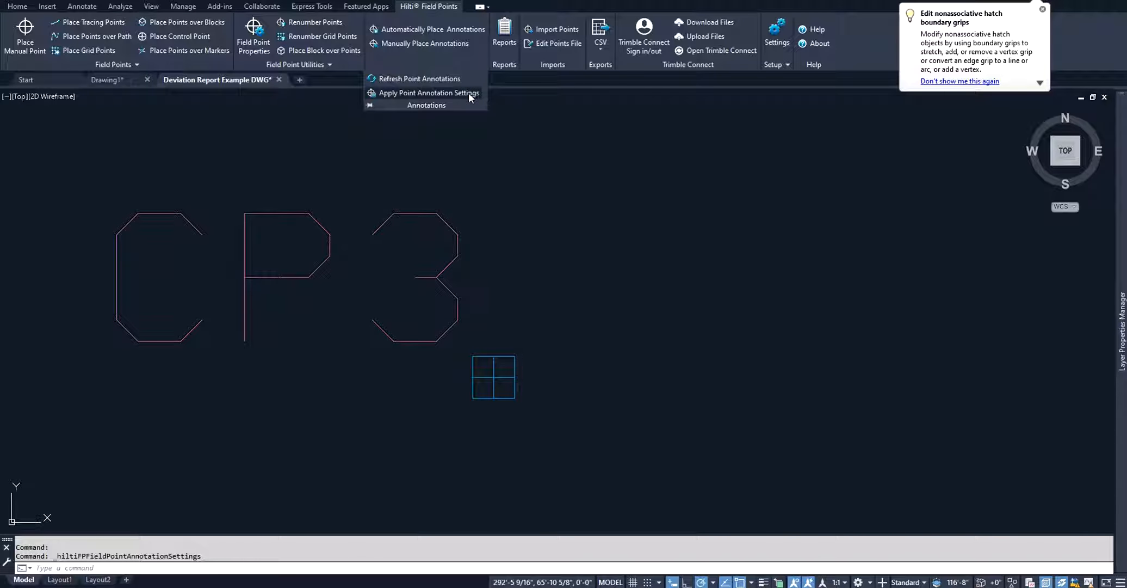
pyautogui.click(549, 151)
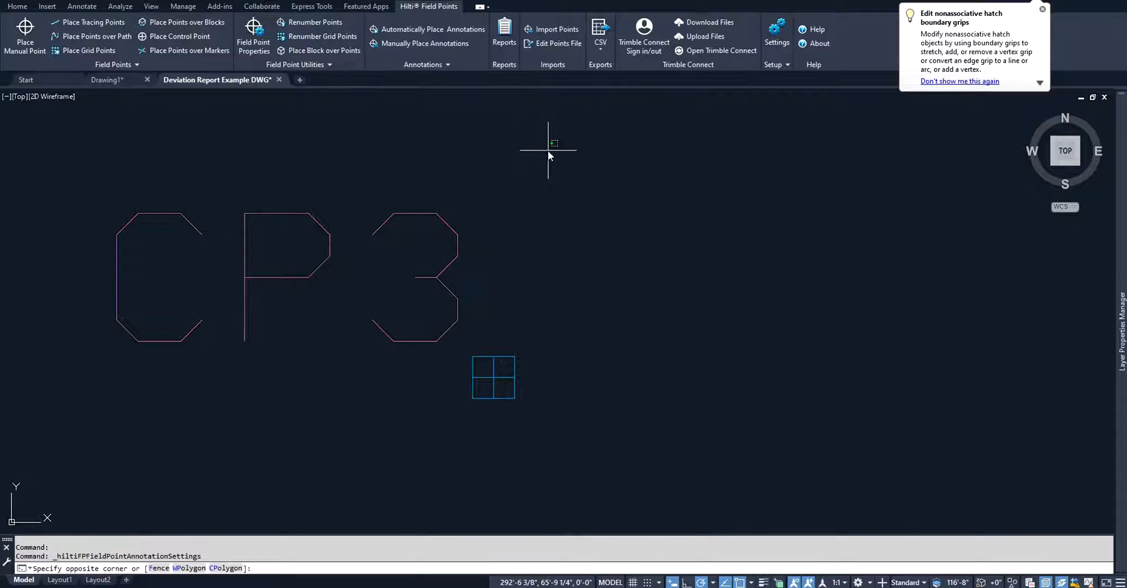
pyautogui.click(484, 154)
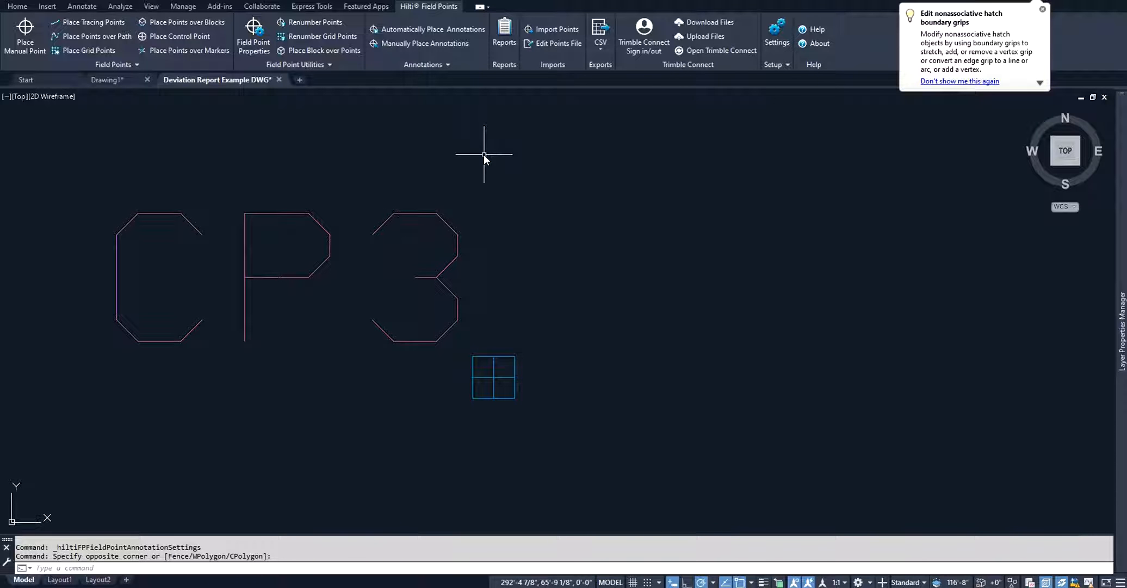
# Start another field point import and load the file Dev Rep Project Example DESIGNED.csv.
pyautogui.scroll(-10, 492, 256)
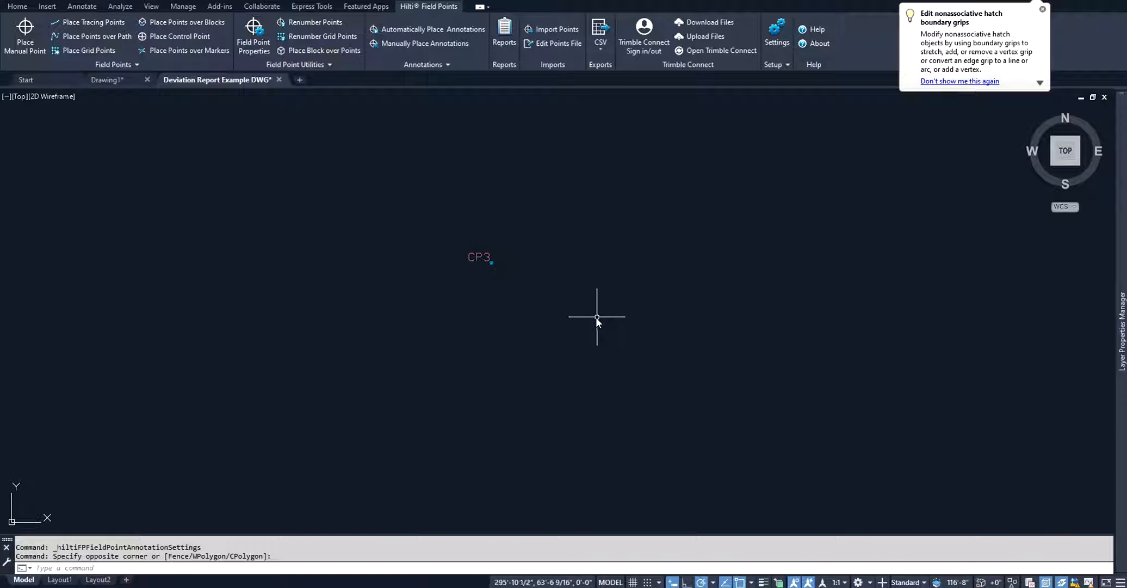
pyautogui.click(557, 31)
pyautogui.click(634, 135)
pyautogui.click(477, 257)
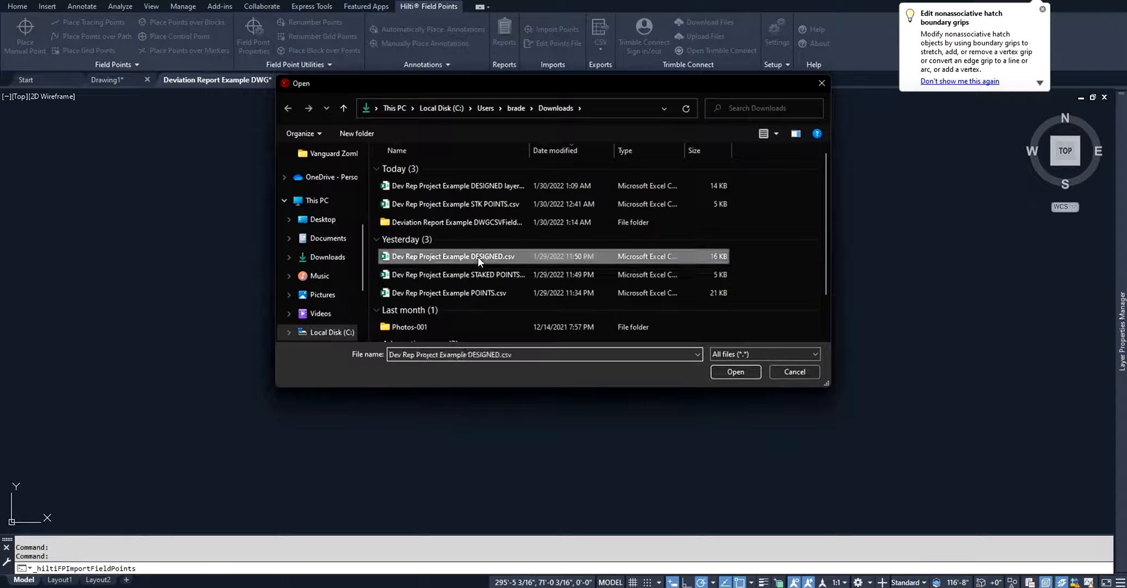
pyautogui.doubleClick(477, 256)
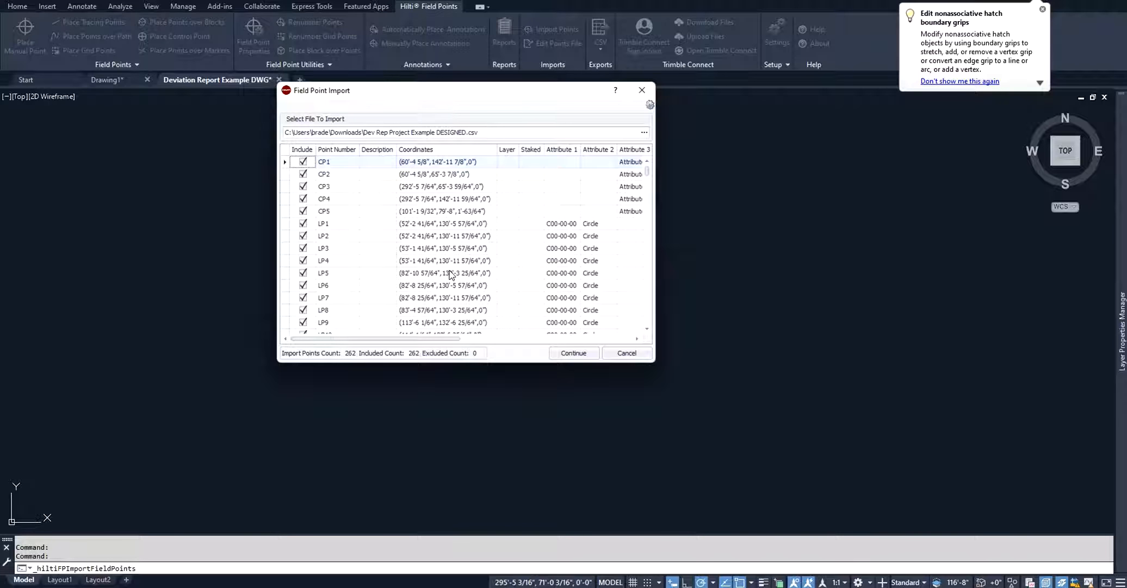
# Exclude points CP1 through CP5 from the file import and continue with the remaining points.
pyautogui.click(303, 161)
pyautogui.click(303, 174)
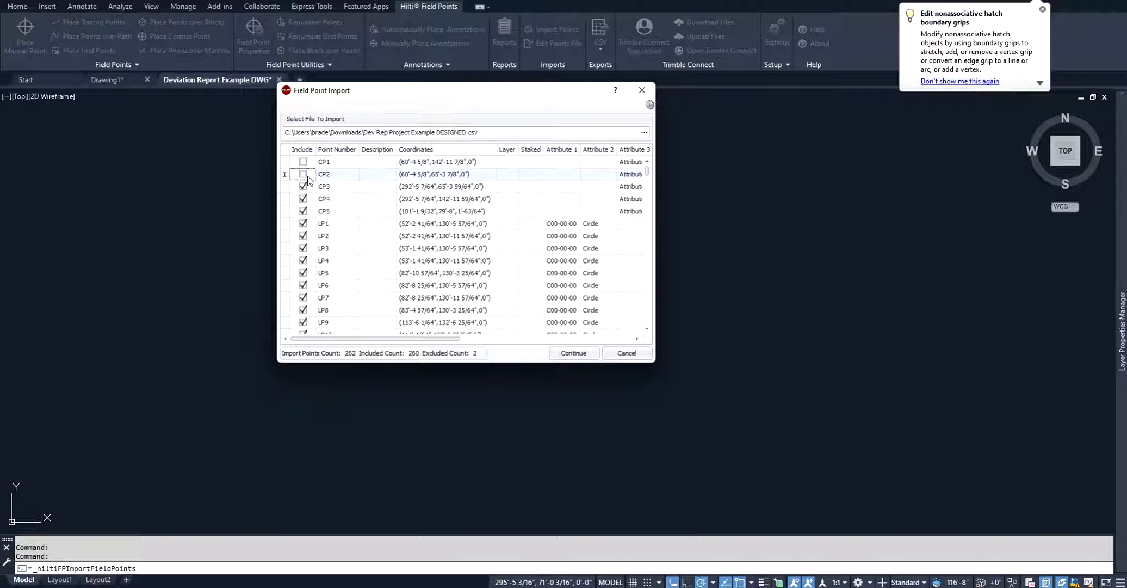
pyautogui.click(303, 186)
pyautogui.click(303, 199)
pyautogui.click(303, 211)
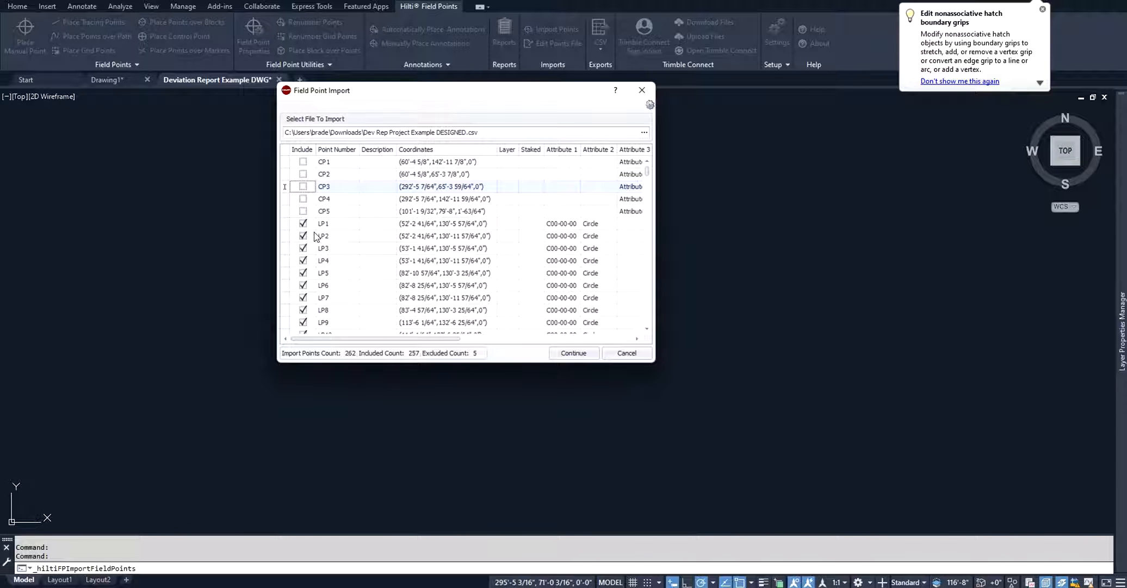
pyautogui.click(578, 355)
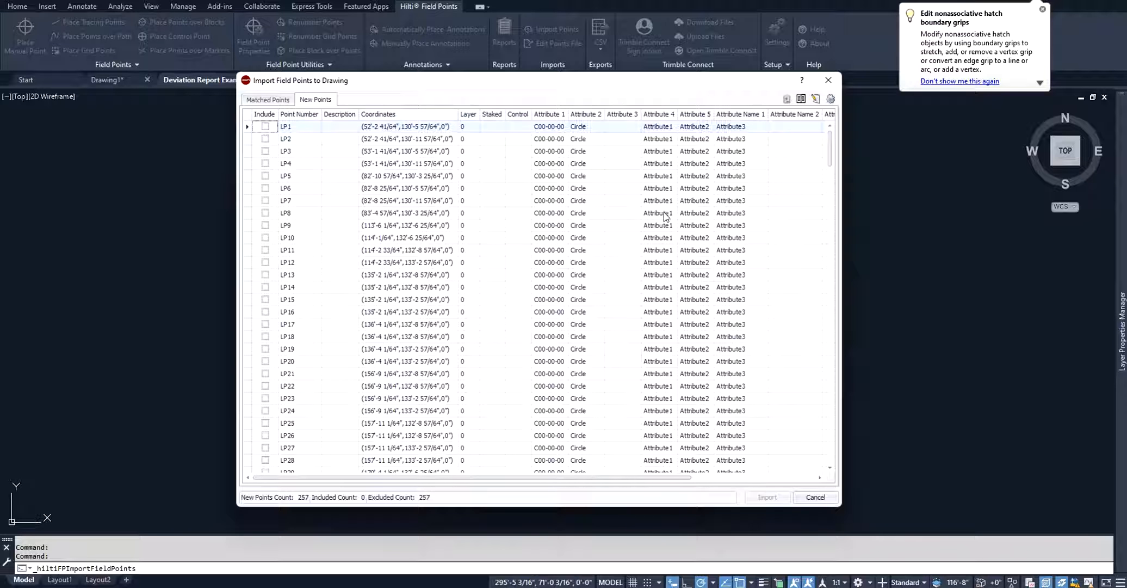
# Choose Apply Layer to All Field Points as the layer option for new points and accept the drawing import settings.
pyautogui.click(831, 100)
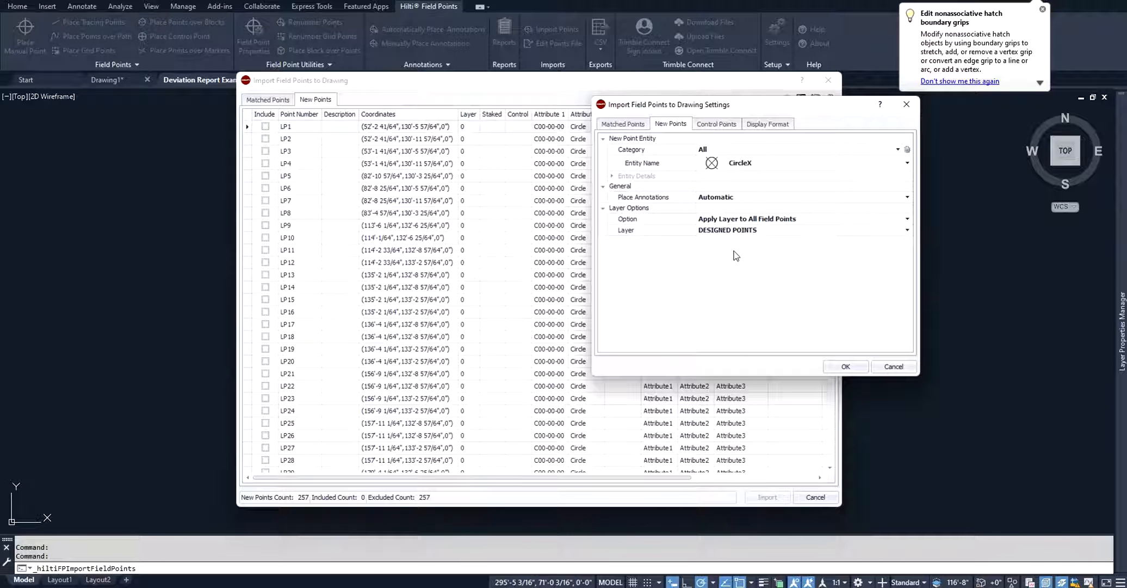
pyautogui.click(704, 219)
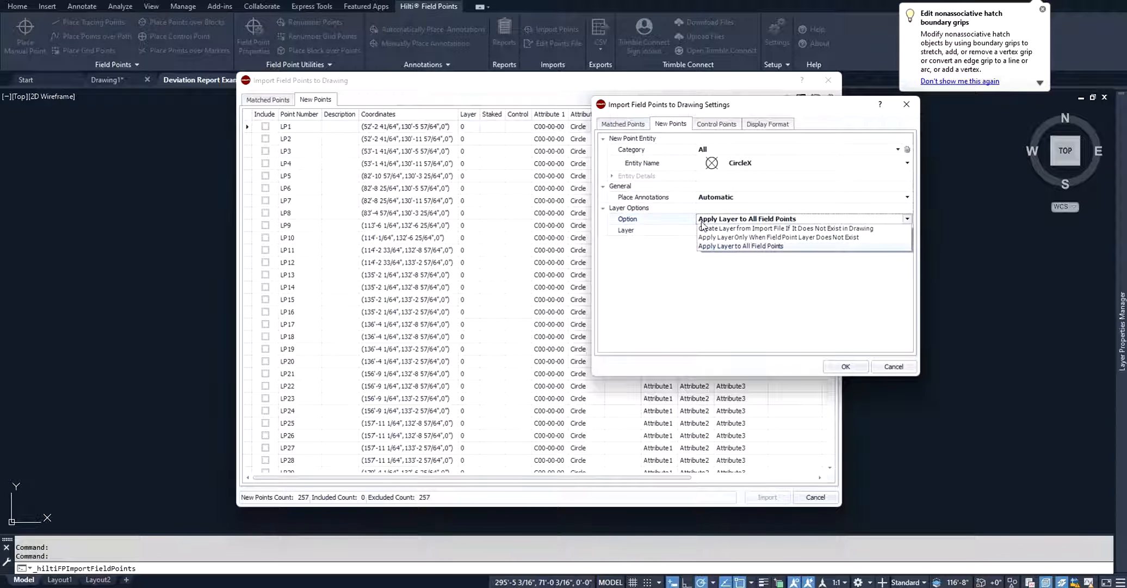
pyautogui.click(740, 246)
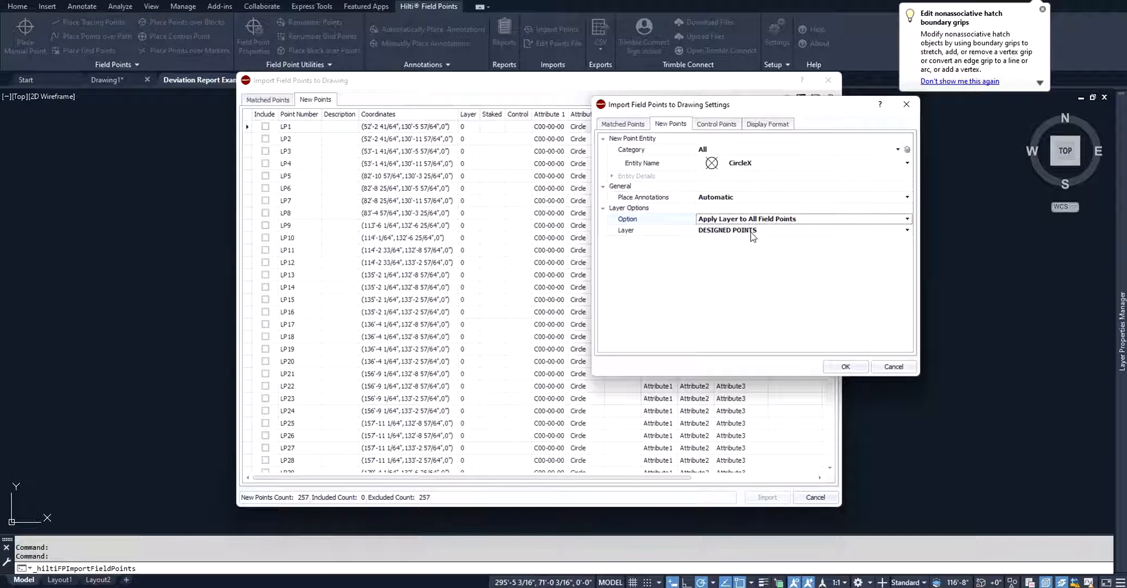
pyautogui.click(806, 218)
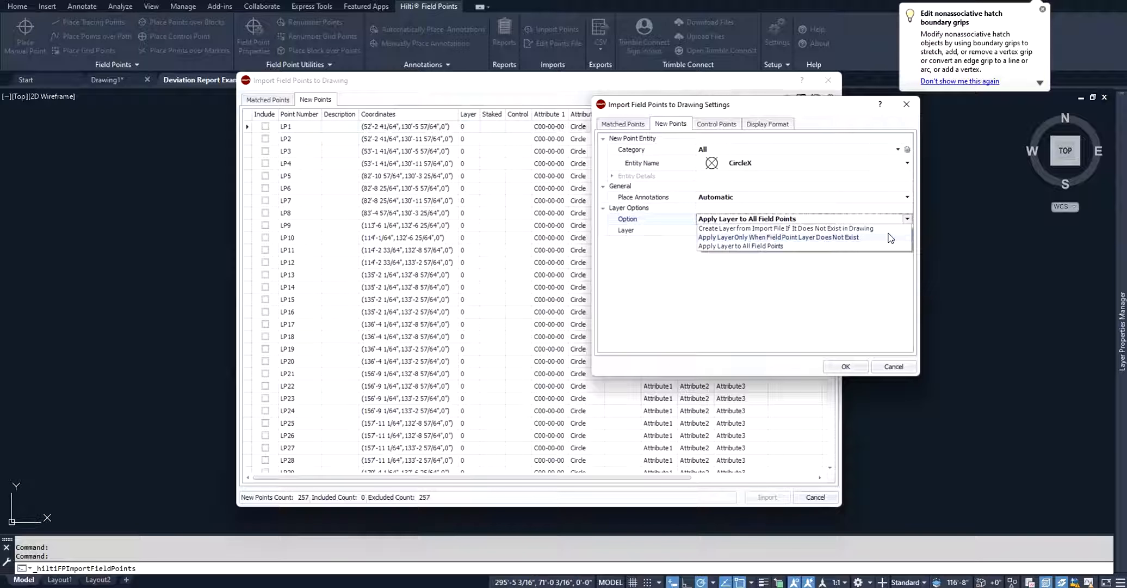
pyautogui.click(743, 245)
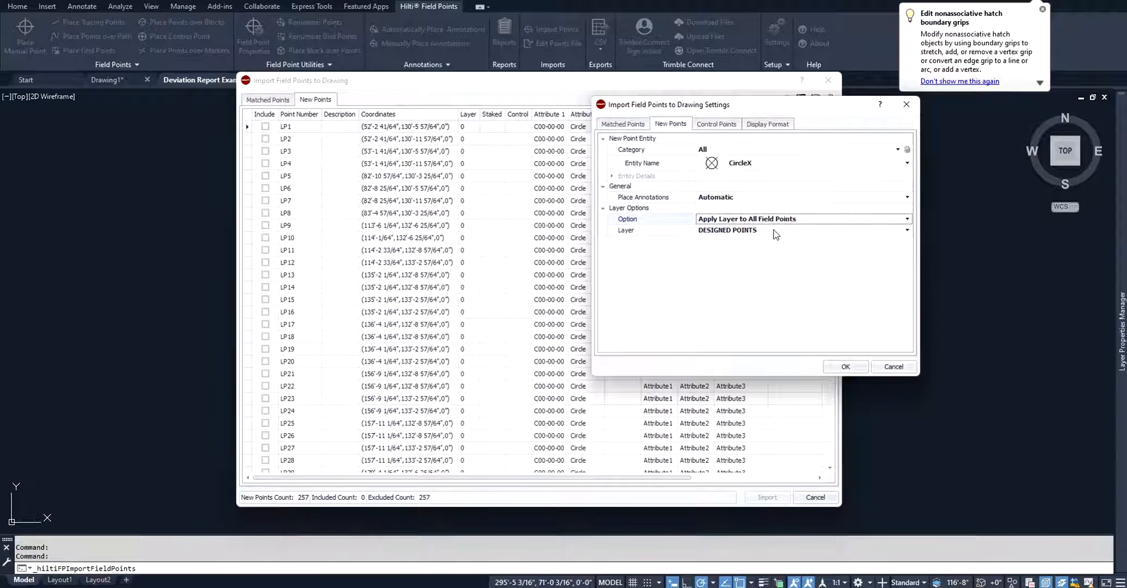
pyautogui.click(854, 368)
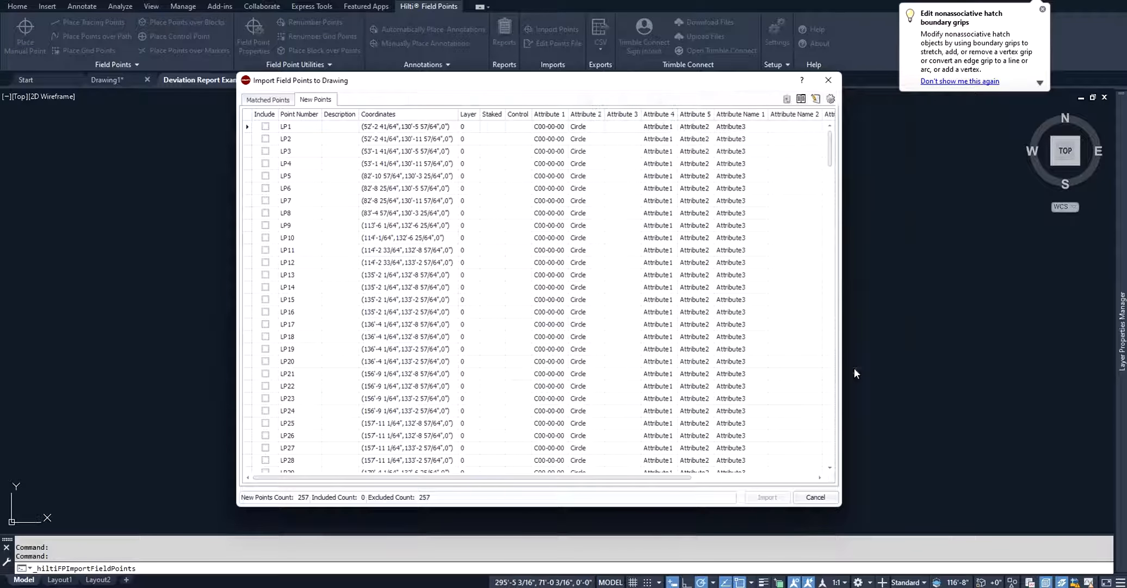
# Include all new LP points and import them into the drawing.
pyautogui.rightClick(264, 119)
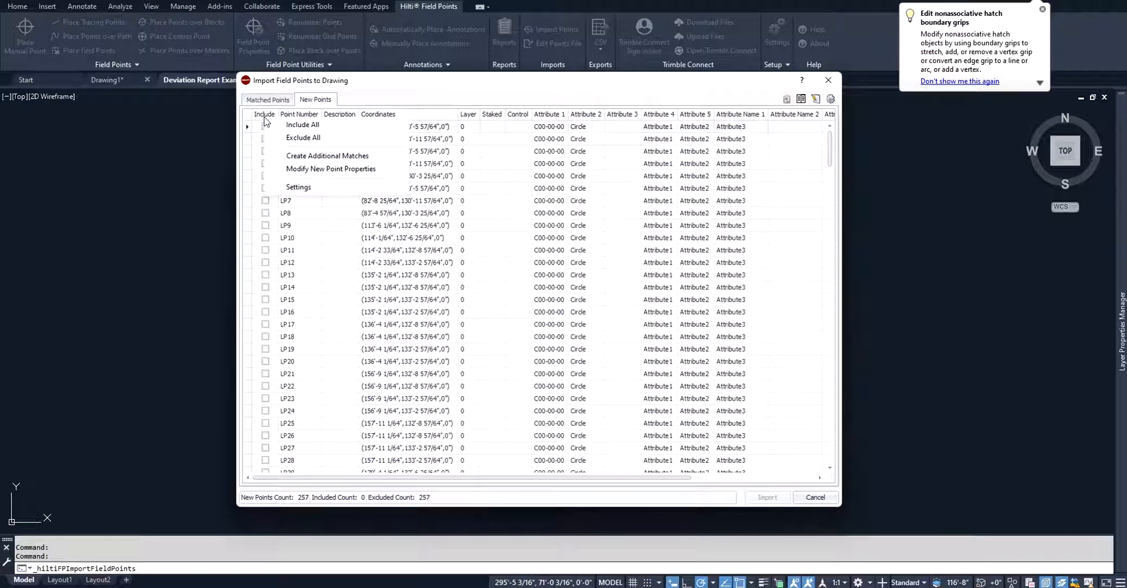
pyautogui.click(299, 126)
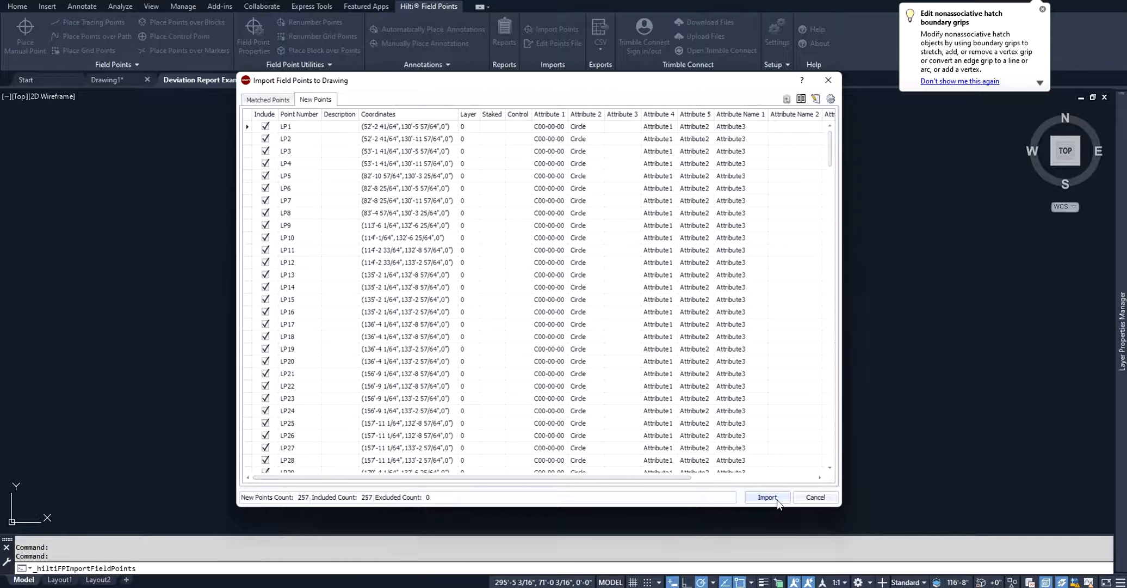
pyautogui.click(776, 499)
# Inspect the imported field points at the column base plate's anchor bolts, including the properties of point LP193.
pyautogui.scroll(15, 815, 353)
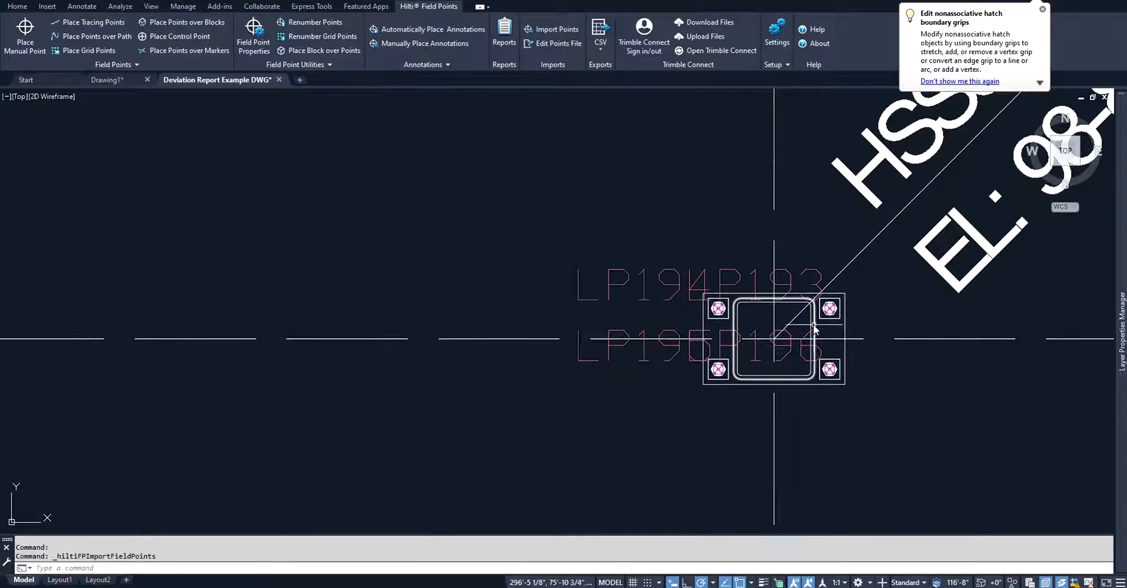
pyautogui.scroll(4, 851, 320)
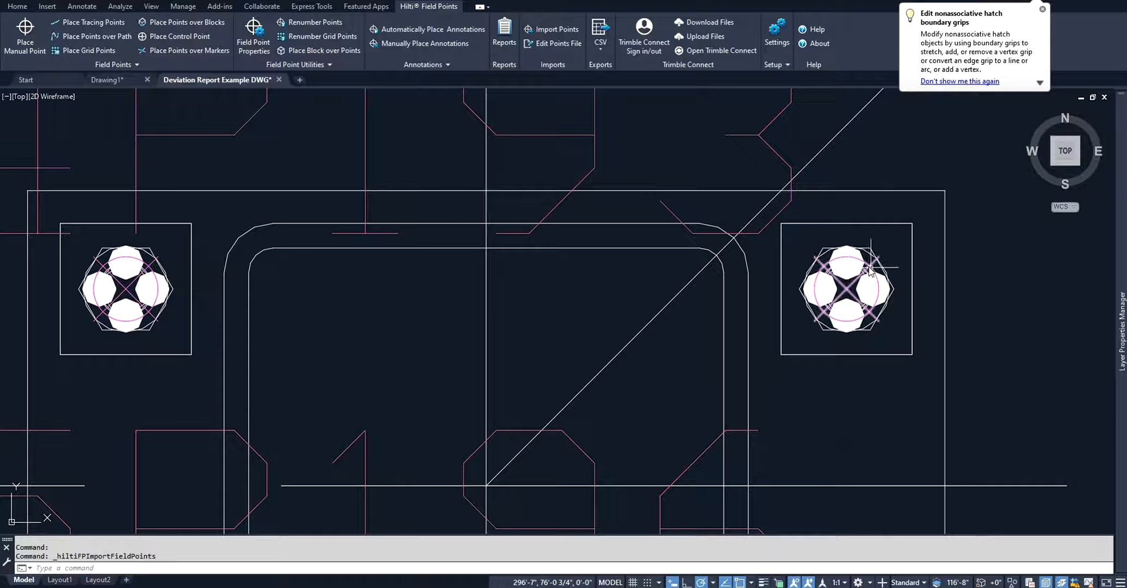
pyautogui.moveTo(871, 272)
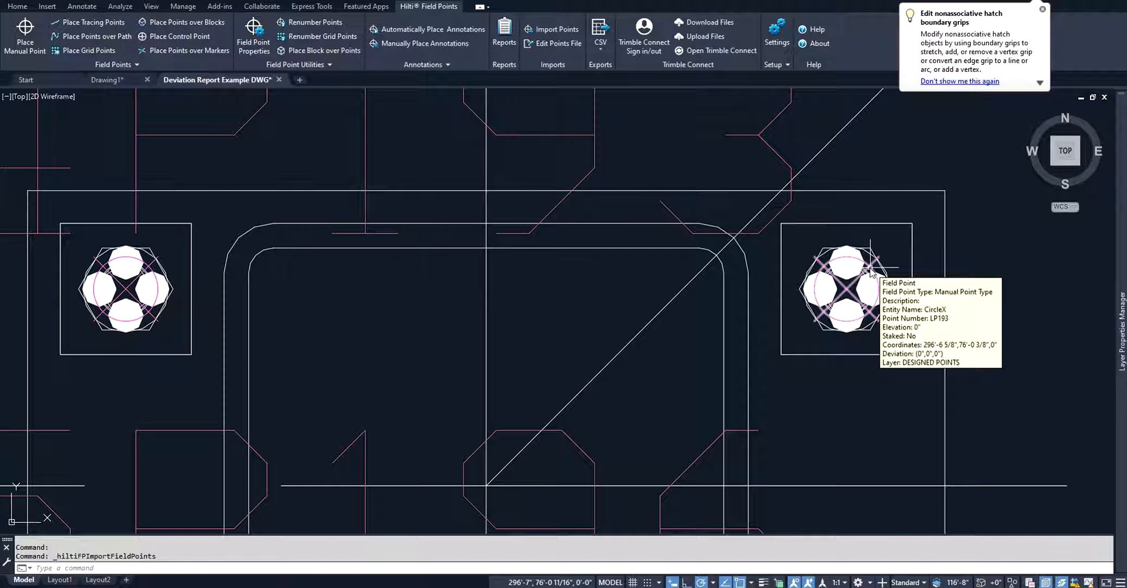
pyautogui.scroll(-3, 867, 266)
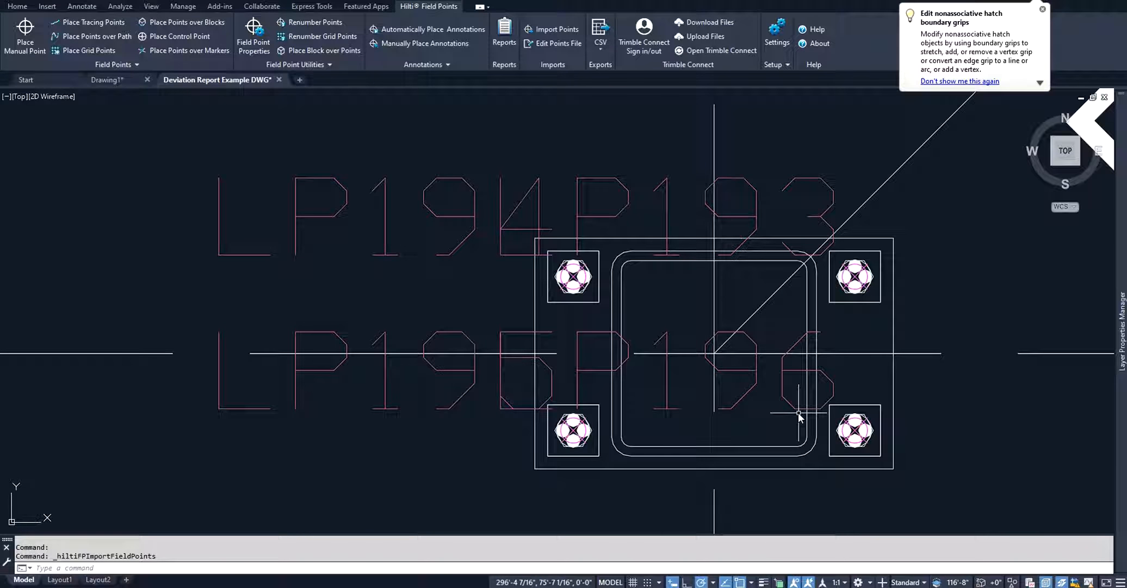
pyautogui.scroll(-5, 799, 412)
pyautogui.moveTo(788, 429); pyautogui.dragTo(784, 407, button='middle')
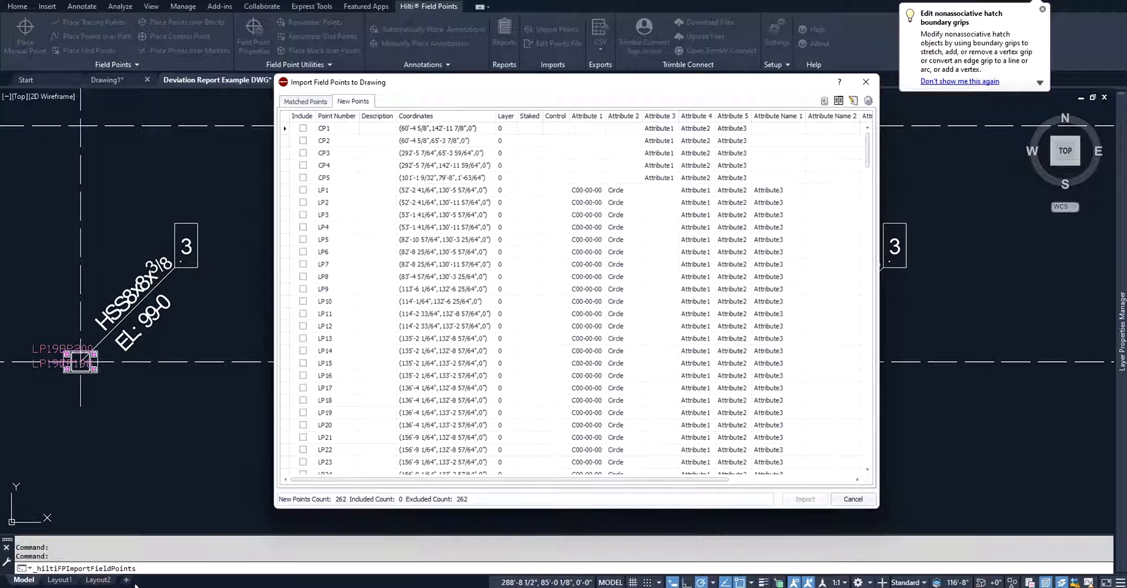
# Review the exported files in the Downloads folder and the import settings for new field points.
pyautogui.click(495, 586)
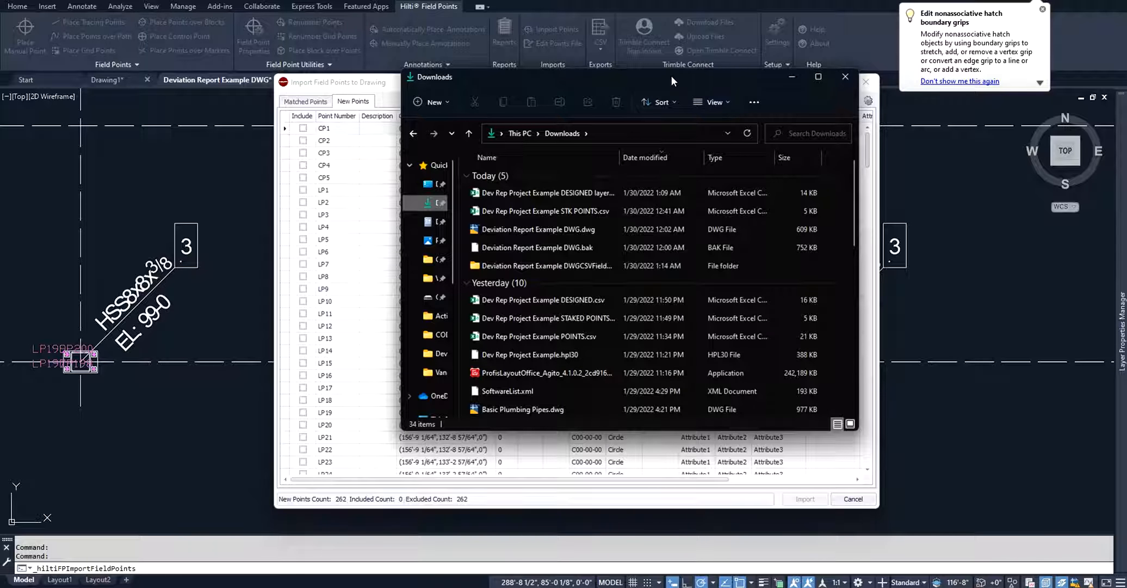
pyautogui.moveTo(672, 76); pyautogui.dragTo(691, 82)
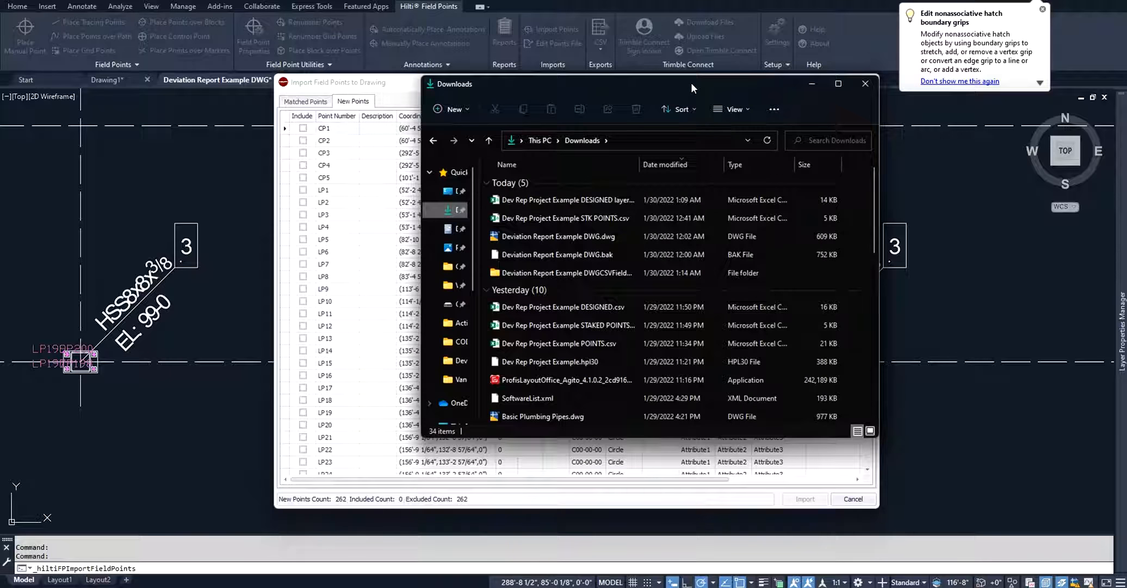
pyautogui.click(401, 82)
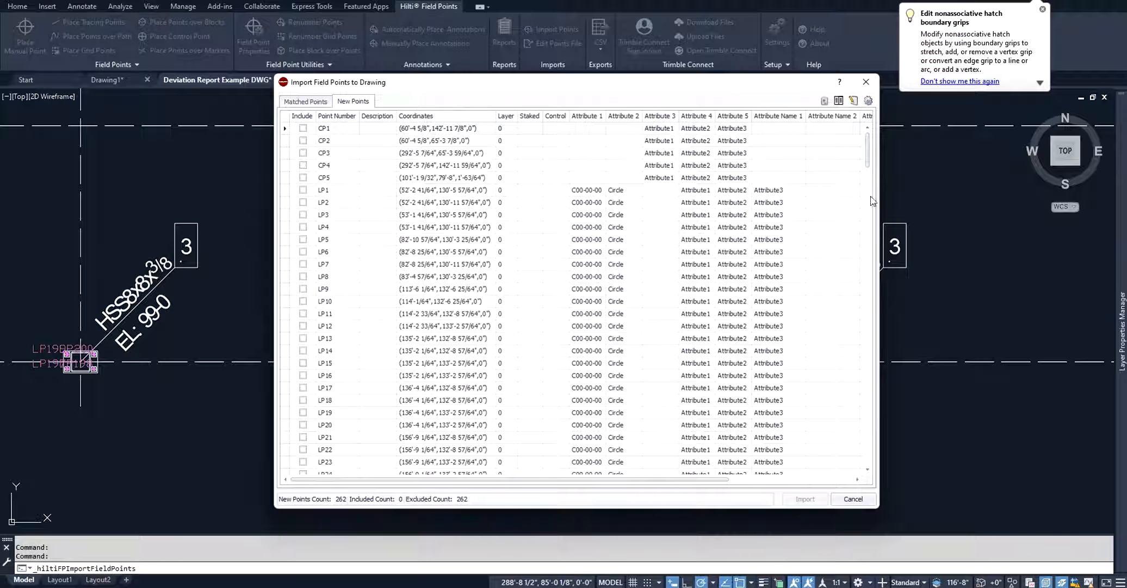
pyautogui.click(868, 100)
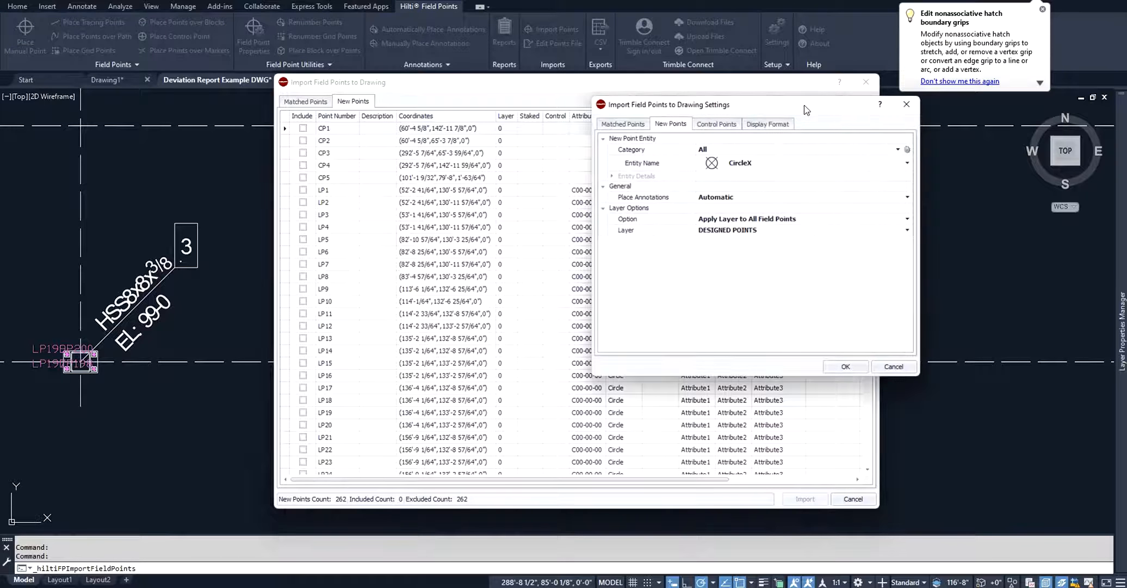
pyautogui.moveTo(804, 105); pyautogui.dragTo(745, 103)
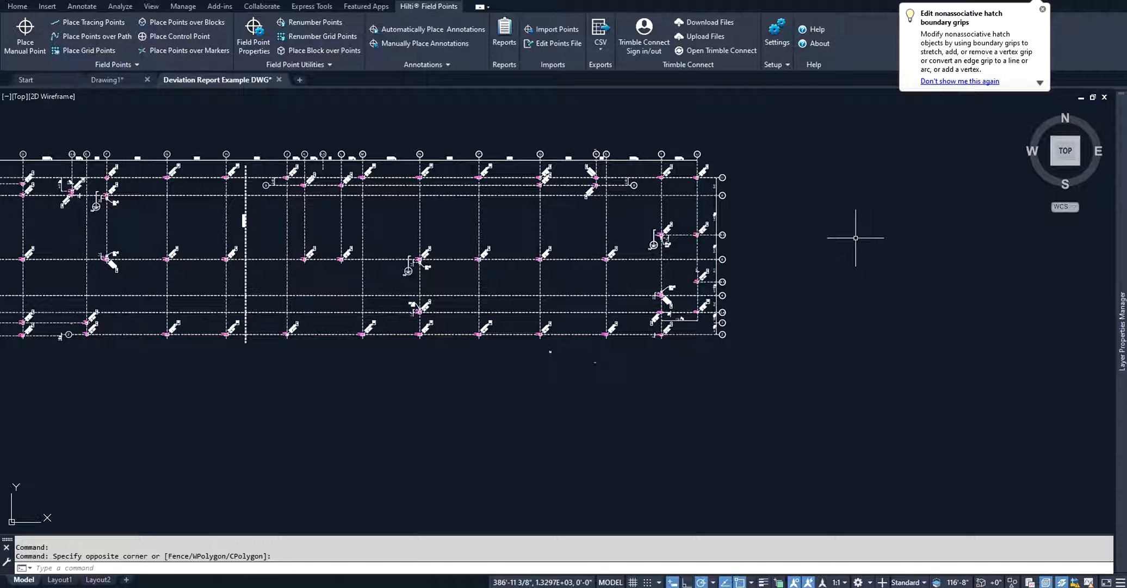
# Start a new field point import and load Dev Rep Project Example STK POINTS.csv from the Downloads folder.
pyautogui.click(570, 31)
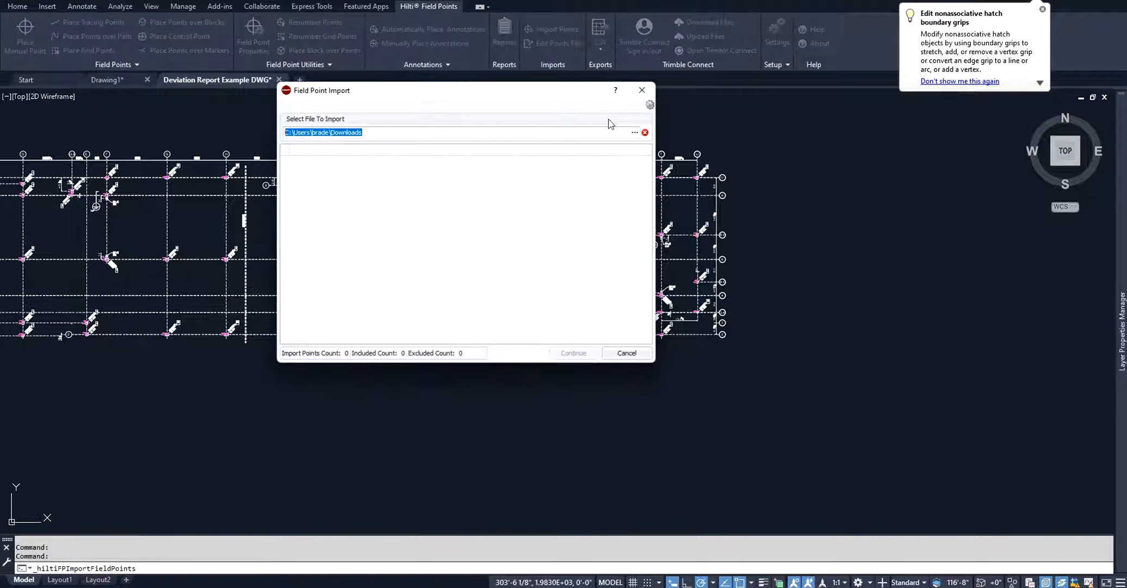
pyautogui.click(634, 132)
pyautogui.click(470, 204)
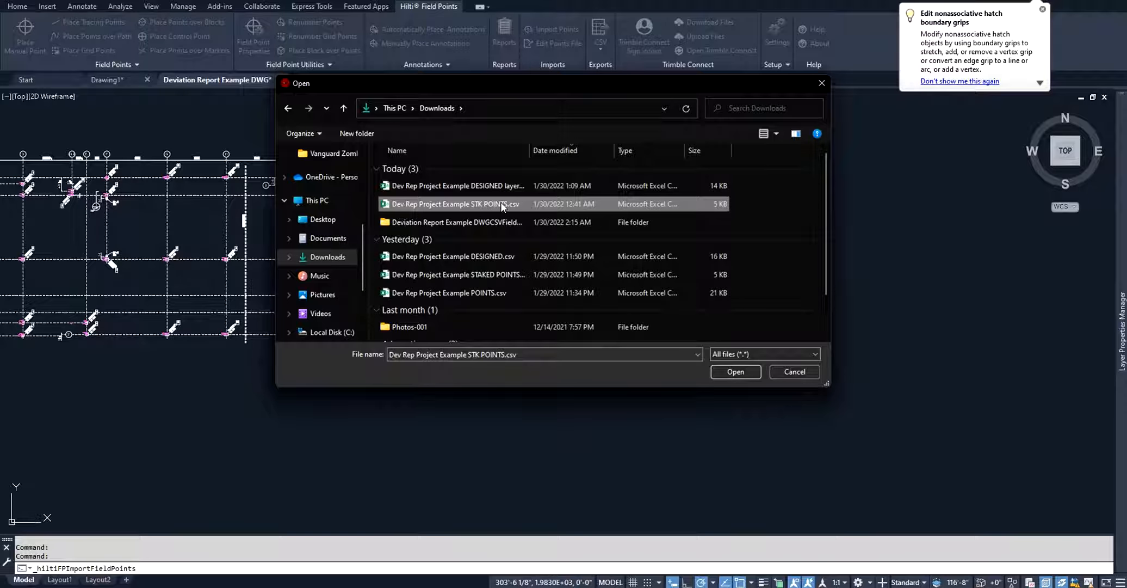
pyautogui.click(744, 372)
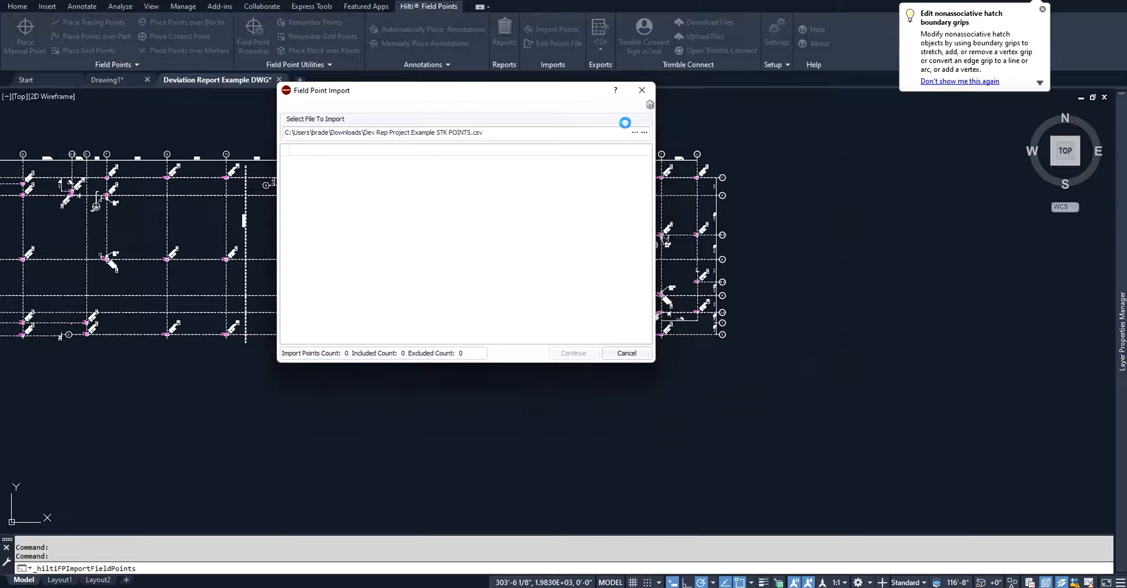
pyautogui.click(551, 383)
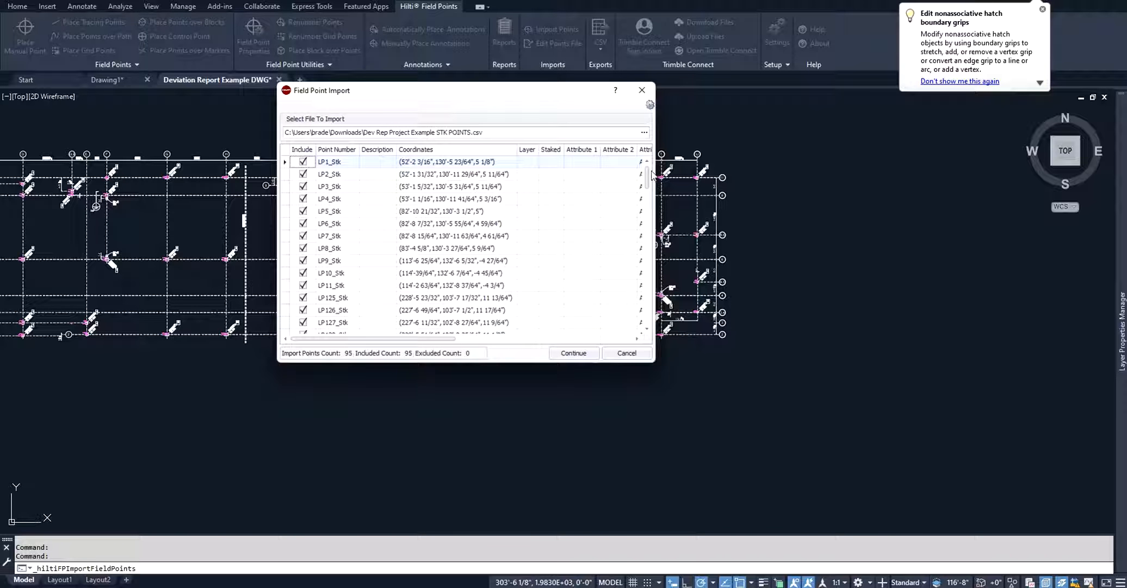
# Continue with all points from the staked points file and include every new point for the drawing import.
pyautogui.moveTo(650, 177); pyautogui.dragTo(651, 325)
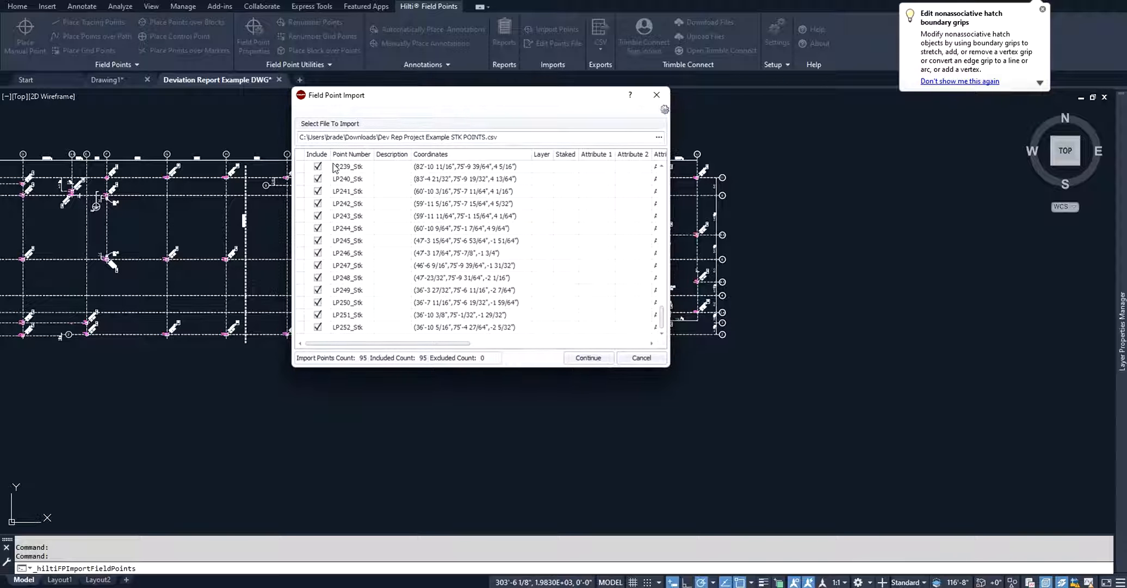
pyautogui.click(597, 360)
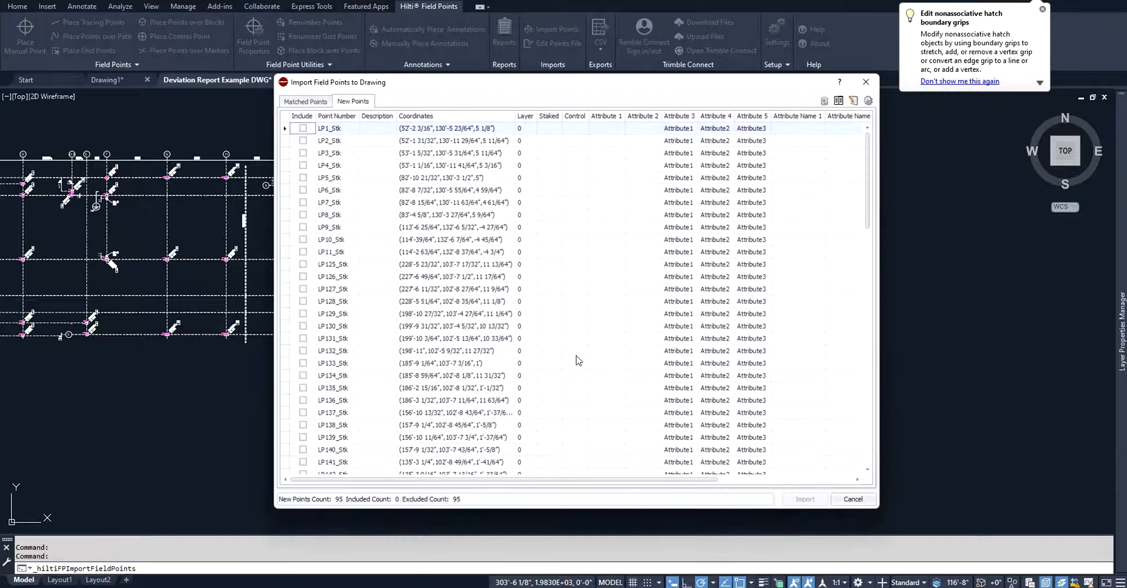
pyautogui.moveTo(649, 76); pyautogui.dragTo(613, 65)
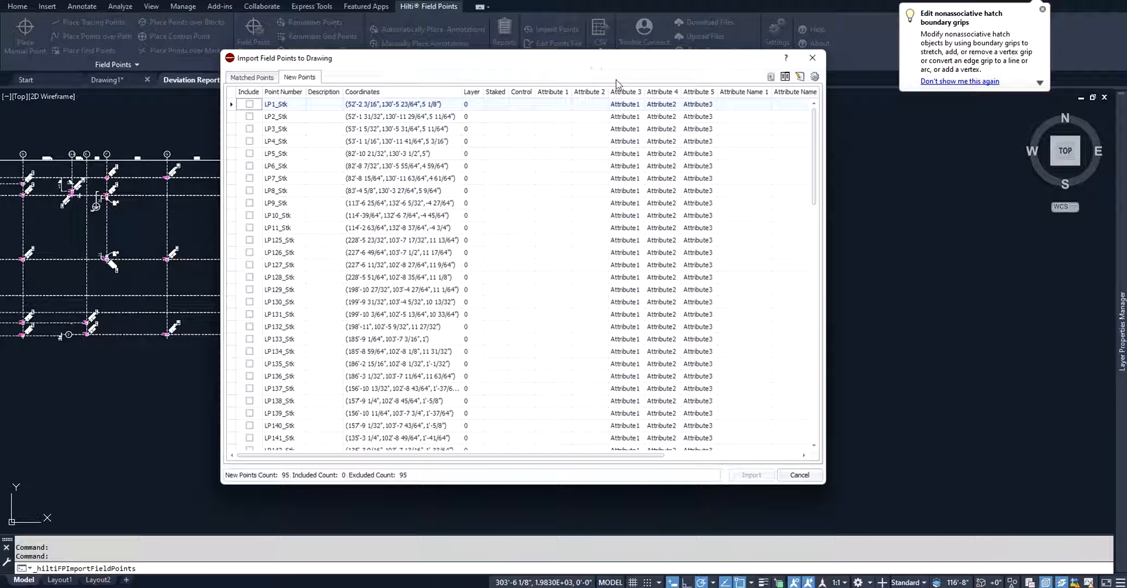
pyautogui.rightClick(243, 93)
pyautogui.click(291, 101)
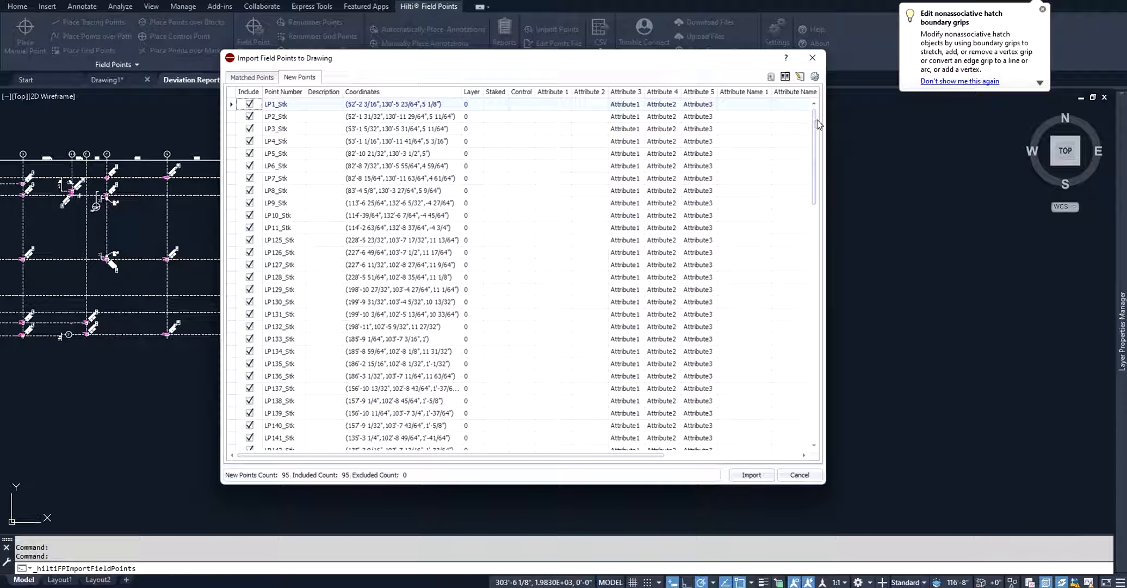
# Set the new points to the SquarePlusCircle entity on the STAKED POINTS layer, and import them into the drawing.
pyautogui.click(815, 76)
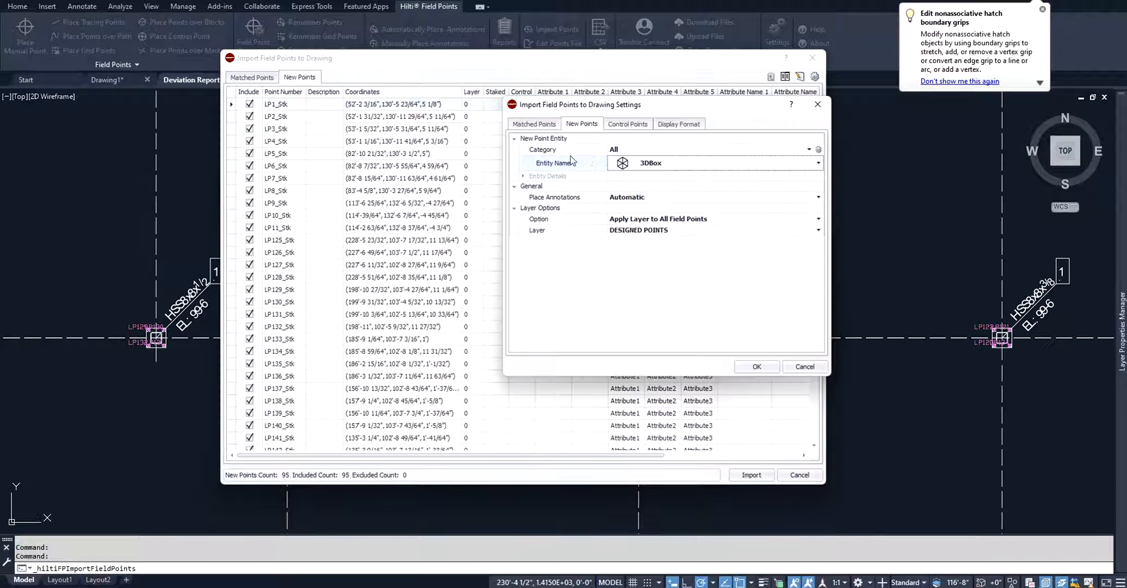
pyautogui.click(661, 165)
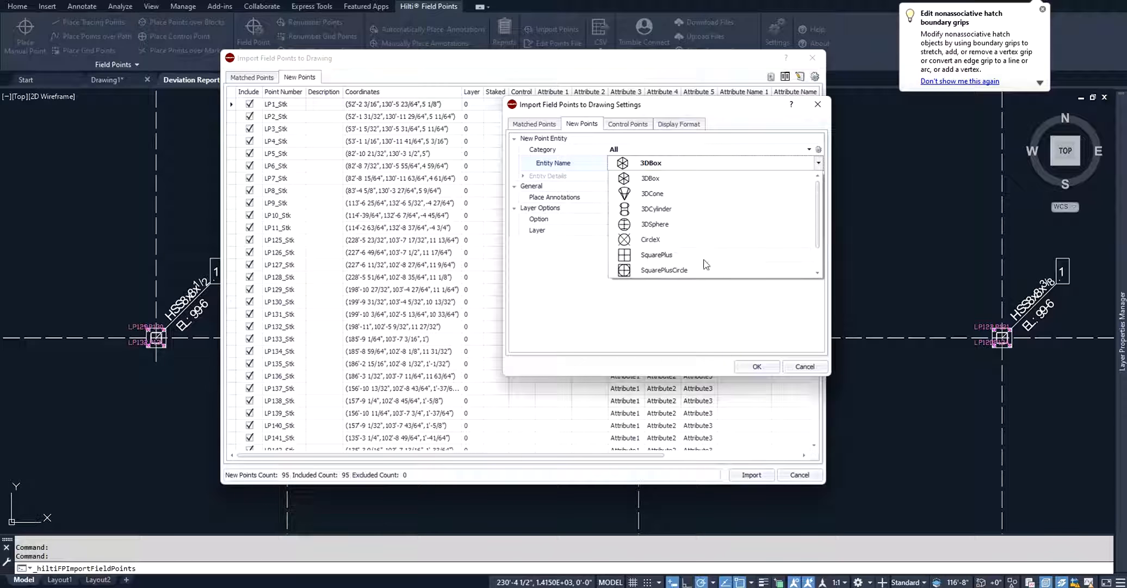
pyautogui.click(668, 271)
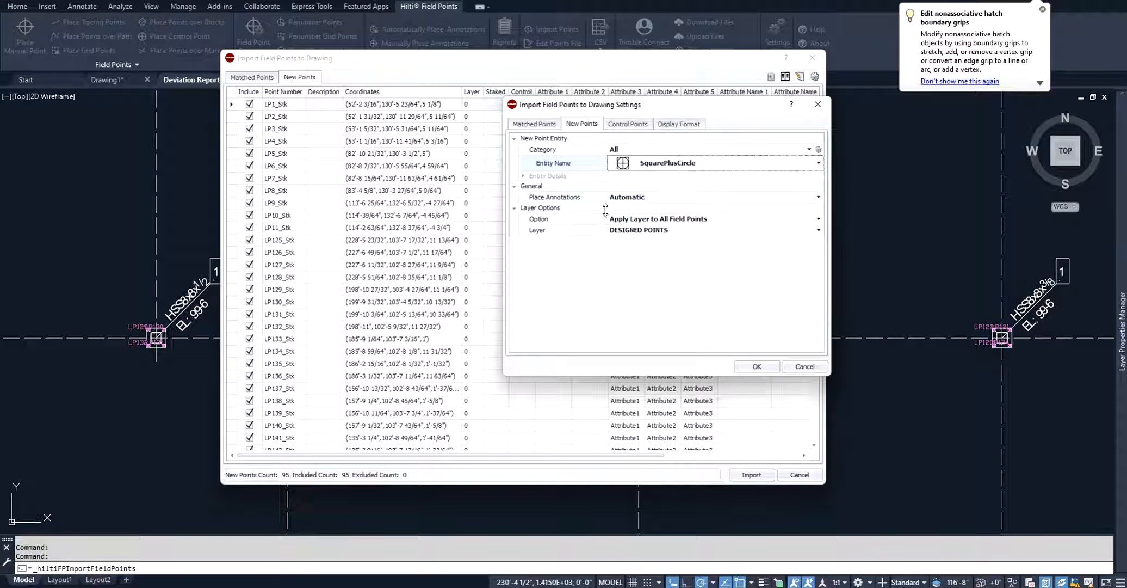
pyautogui.click(639, 229)
pyautogui.scroll(-1, 817, 253)
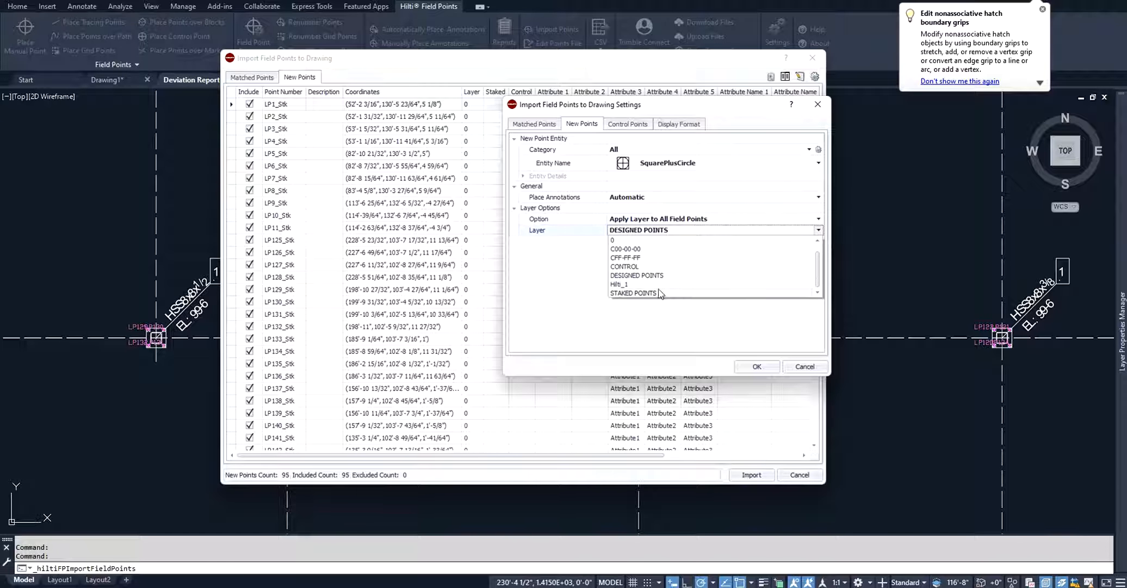
pyautogui.click(647, 292)
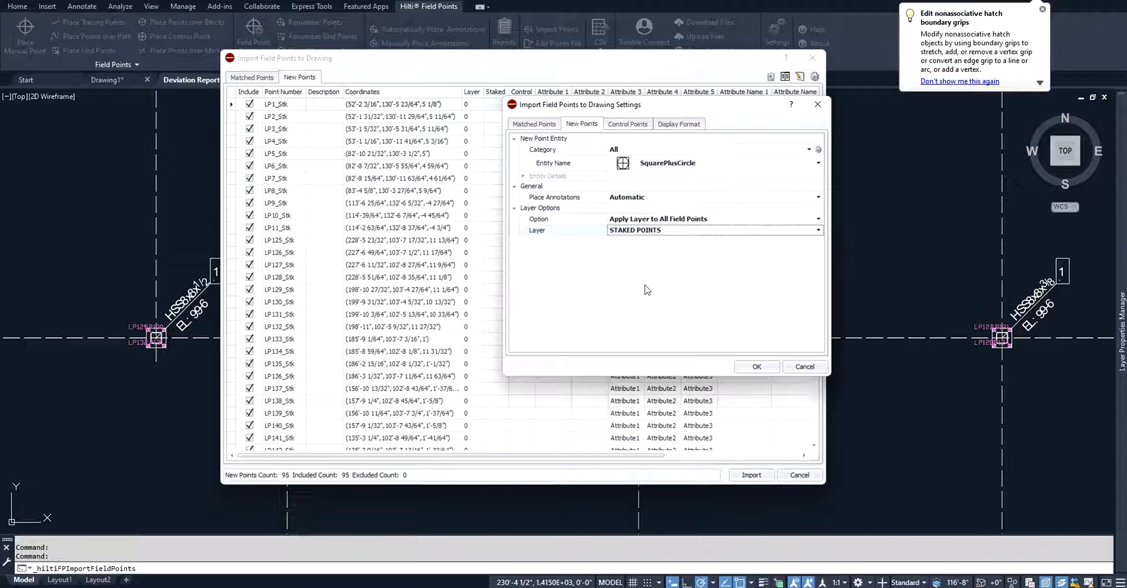
pyautogui.click(759, 367)
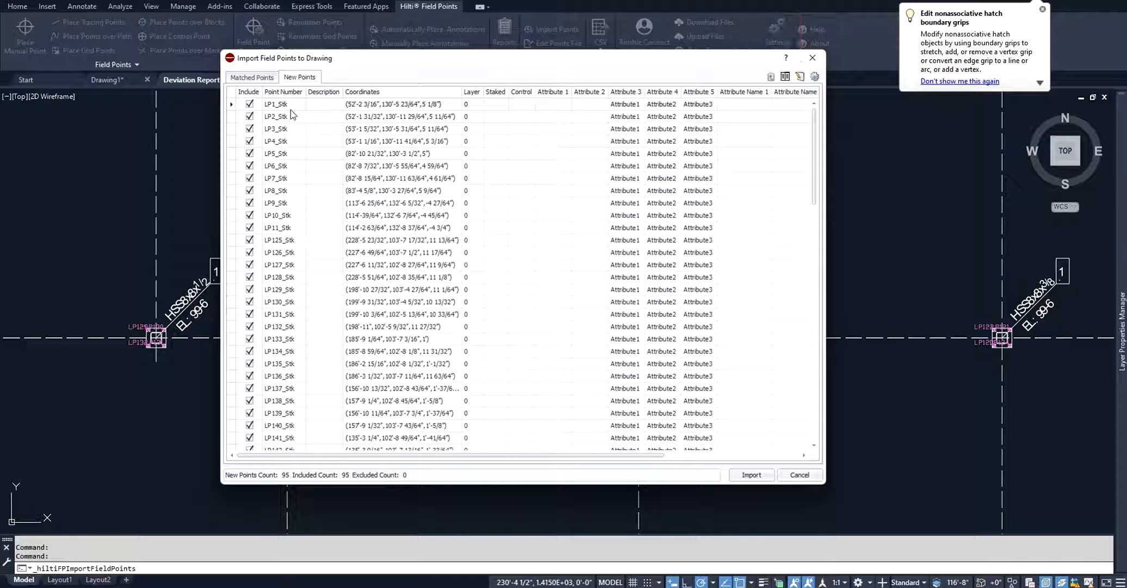
pyautogui.click(753, 474)
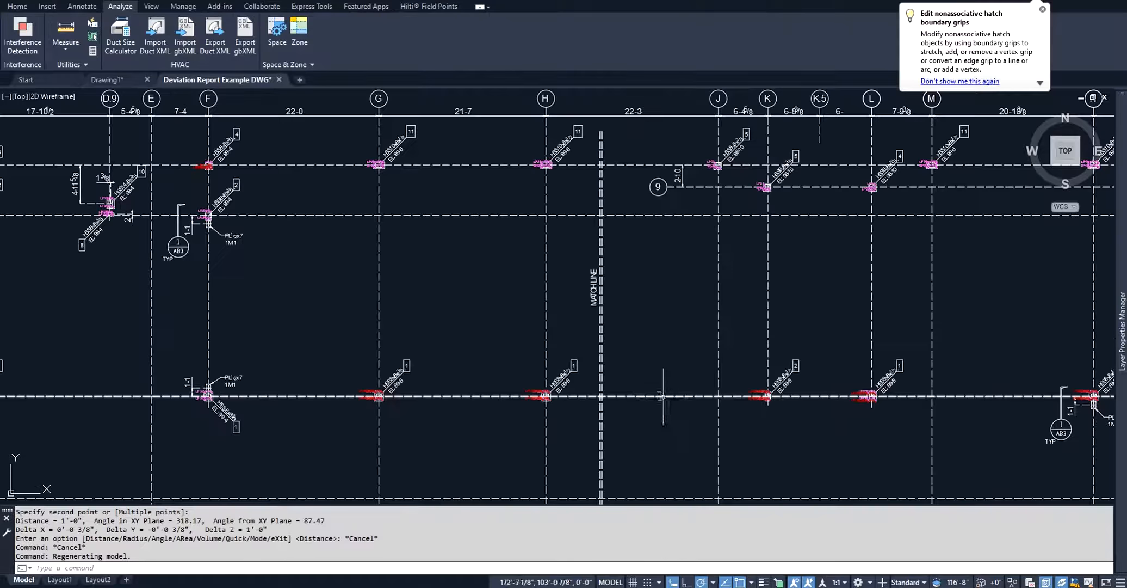
# Measure the distance from staked point LP131_Stk to its designed point LP131 at the column base plate's lower-right anchor bolt.
pyautogui.moveTo(413, 373); pyautogui.dragTo(577, 343, button='middle')
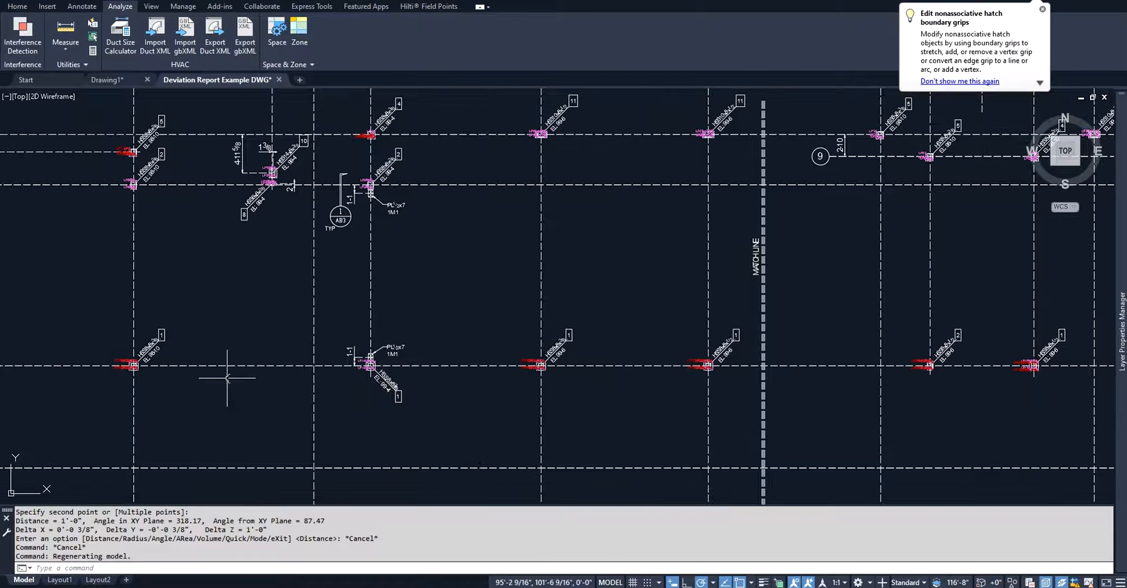
pyautogui.scroll(5, 544, 364)
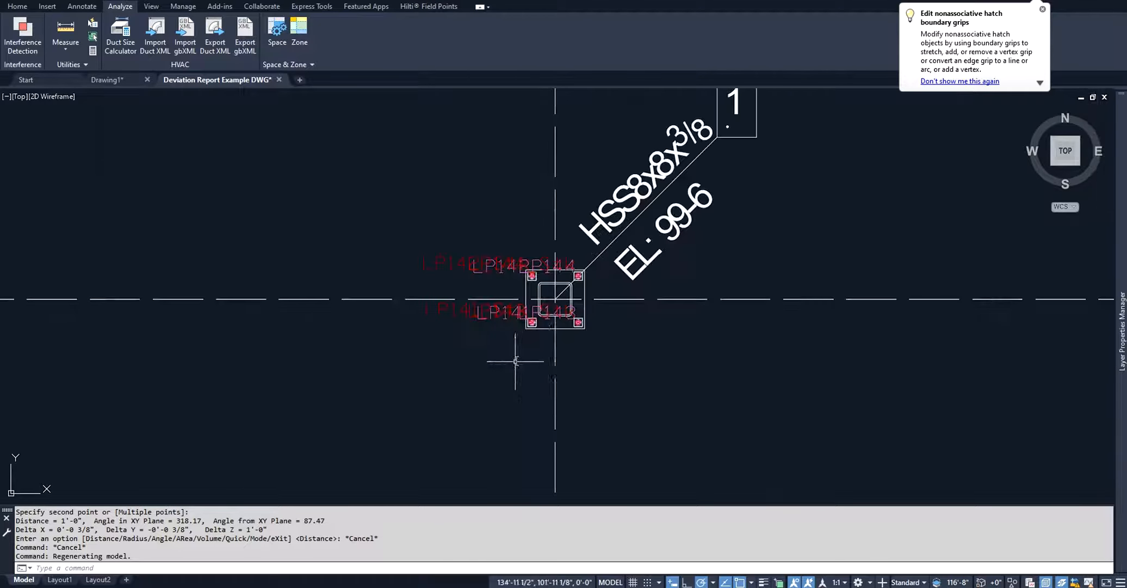
pyautogui.scroll(-8, 579, 360)
pyautogui.scroll(10, 579, 360)
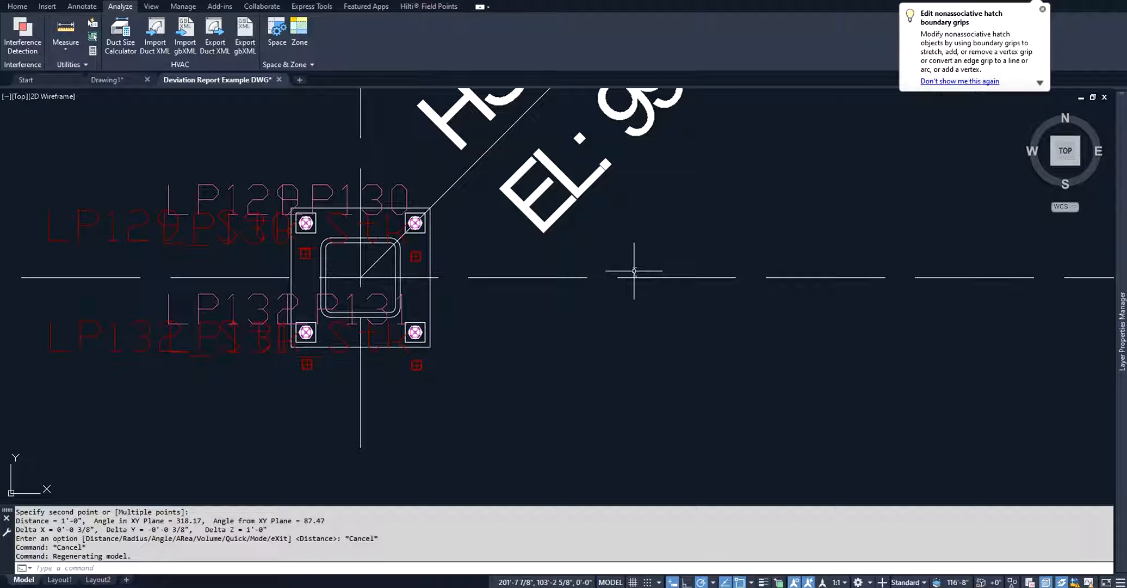
pyautogui.write('dist')
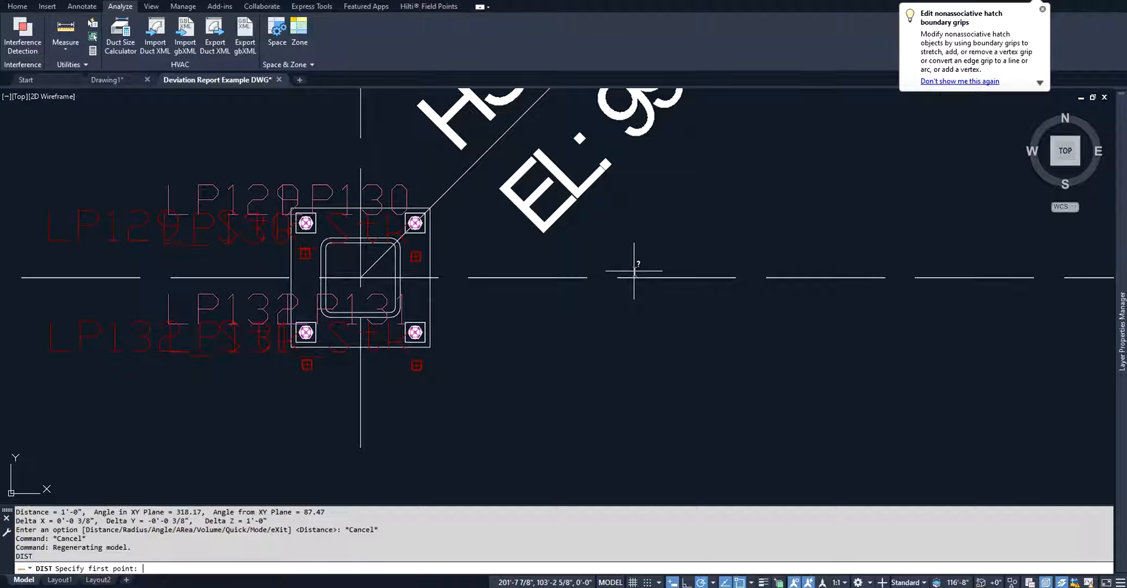
pyautogui.press('Return')
pyautogui.scroll(5, 429, 349)
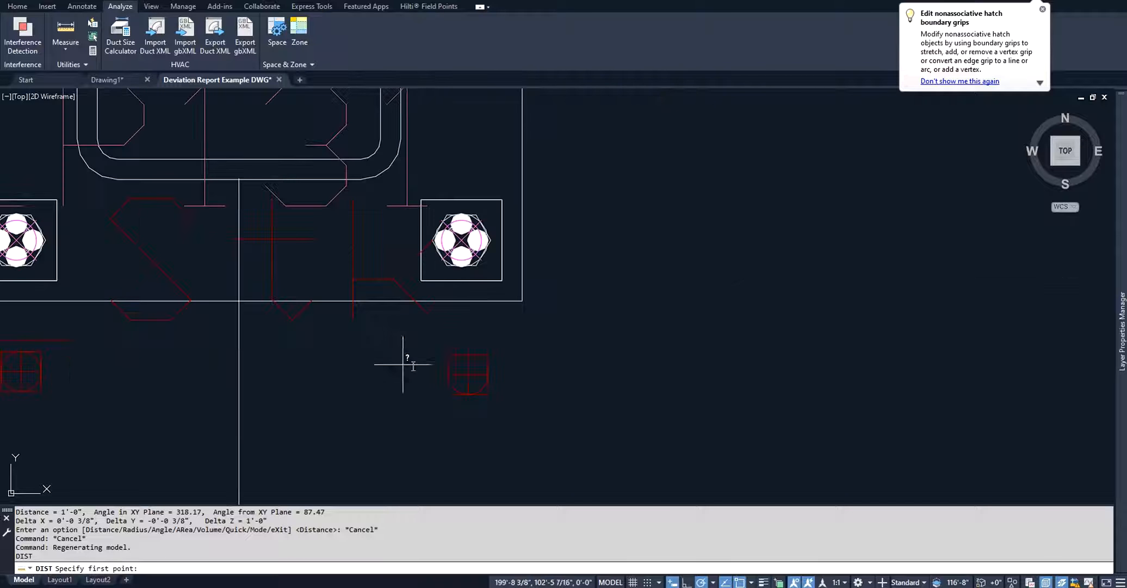
pyautogui.click(459, 374)
pyautogui.click(462, 239)
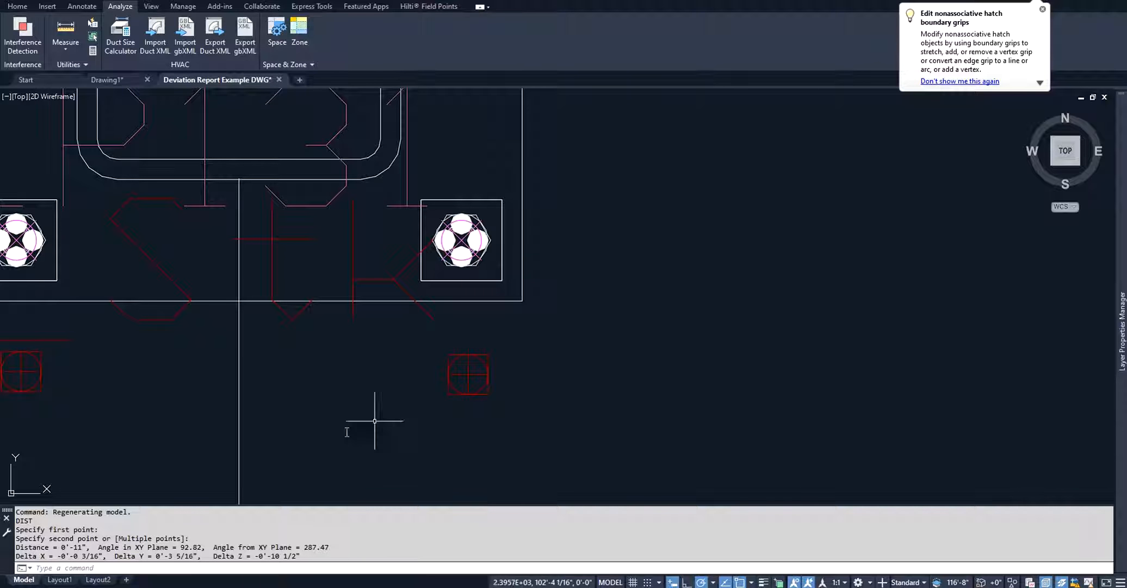
# Measure the distance from the staked point to designed point LP136 at the upper-right anchor bolt and check the X and Y deltas.
pyautogui.scroll(-6, 540, 377)
pyautogui.moveTo(237, 375); pyautogui.dragTo(627, 387, button='middle')
pyautogui.scroll(9, 533, 378)
pyautogui.moveTo(602, 321); pyautogui.dragTo(553, 356, button='middle')
pyautogui.scroll(2, 650, 238)
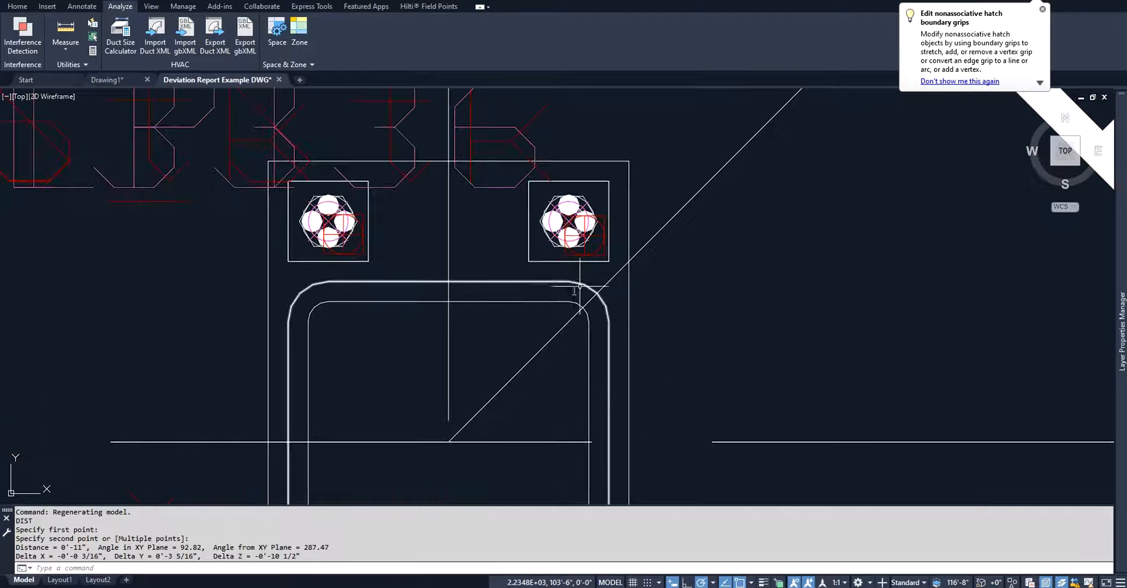
pyautogui.write('dist')
pyautogui.press('Return')
pyautogui.scroll(12, 294, 215)
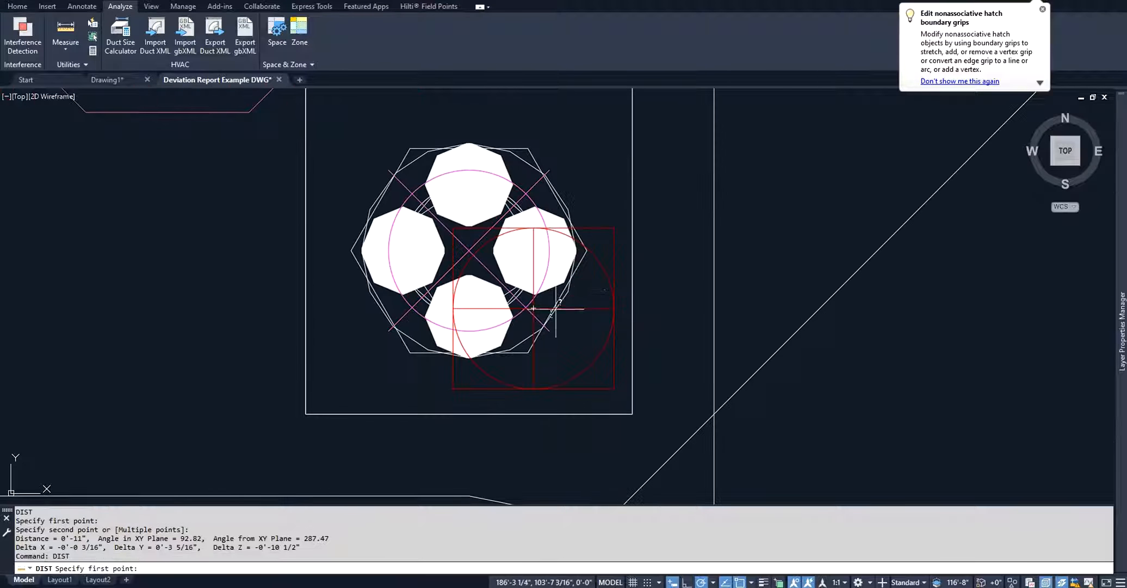
pyautogui.click(528, 297)
pyautogui.scroll(-6, 493, 262)
pyautogui.scroll(2, 468, 242)
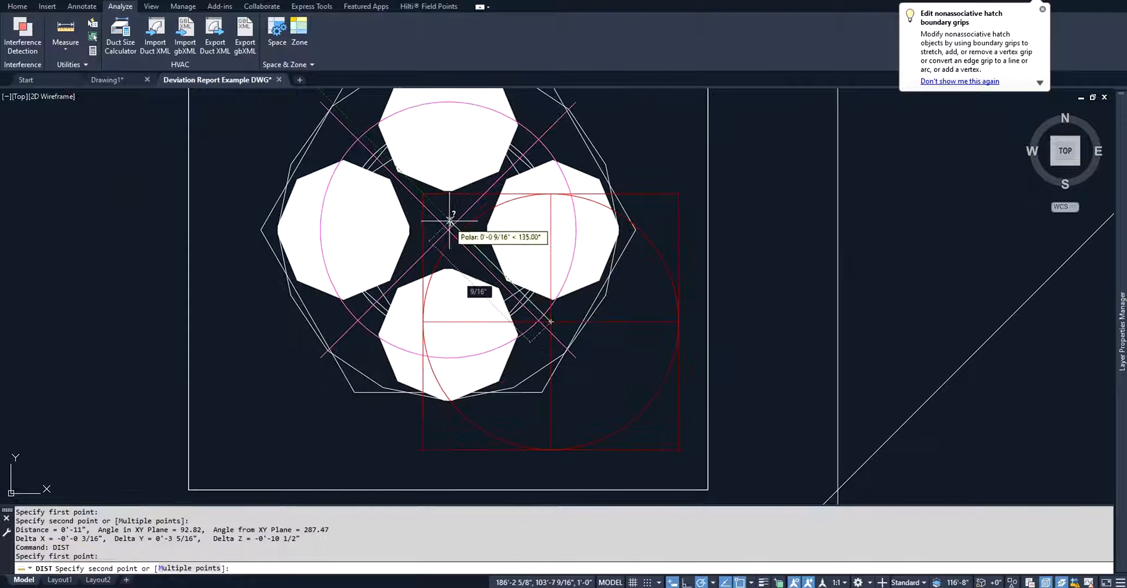
pyautogui.click(456, 235)
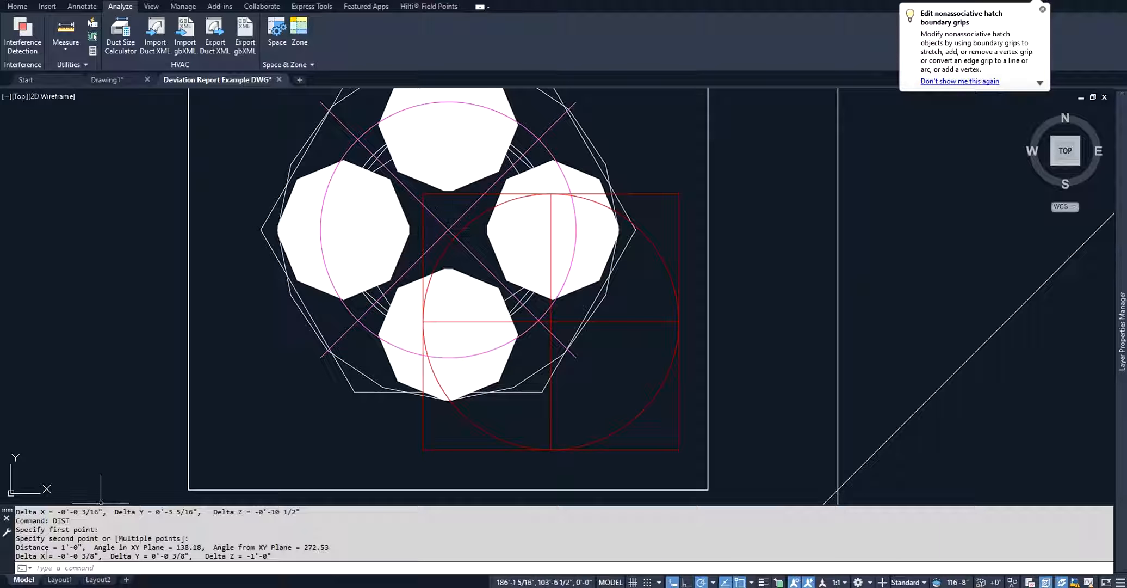
pyautogui.moveTo(57, 555); pyautogui.dragTo(189, 556)
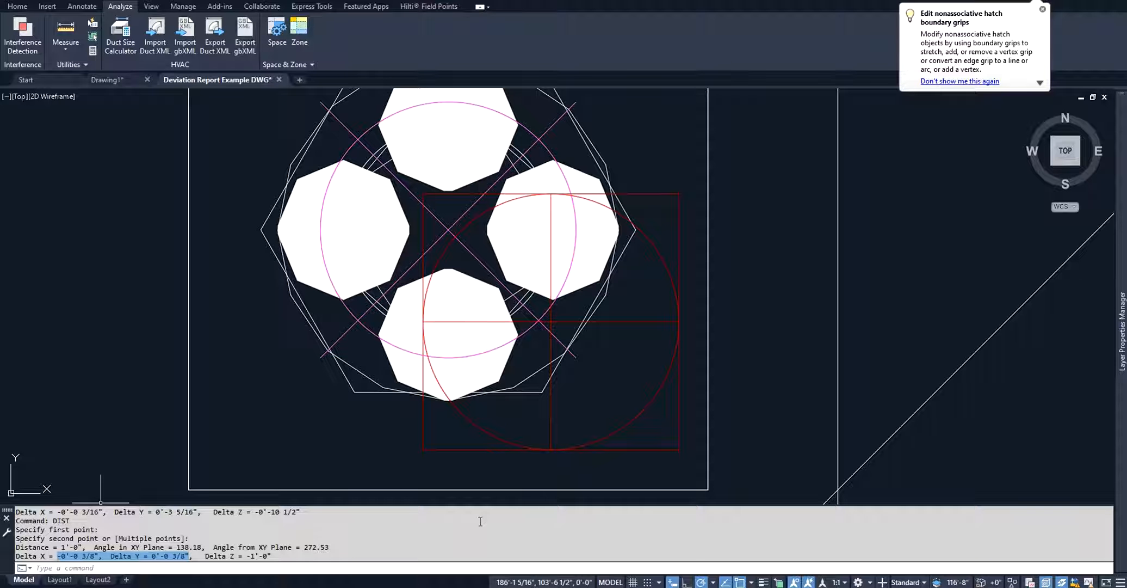
pyautogui.scroll(-5, 688, 378)
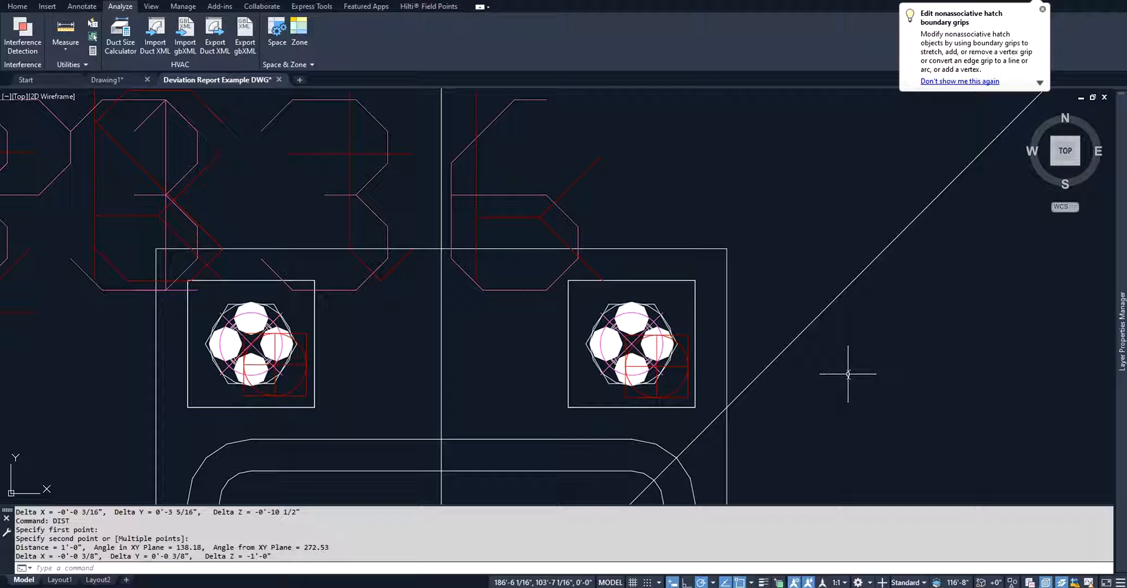
pyautogui.scroll(-5, 848, 373)
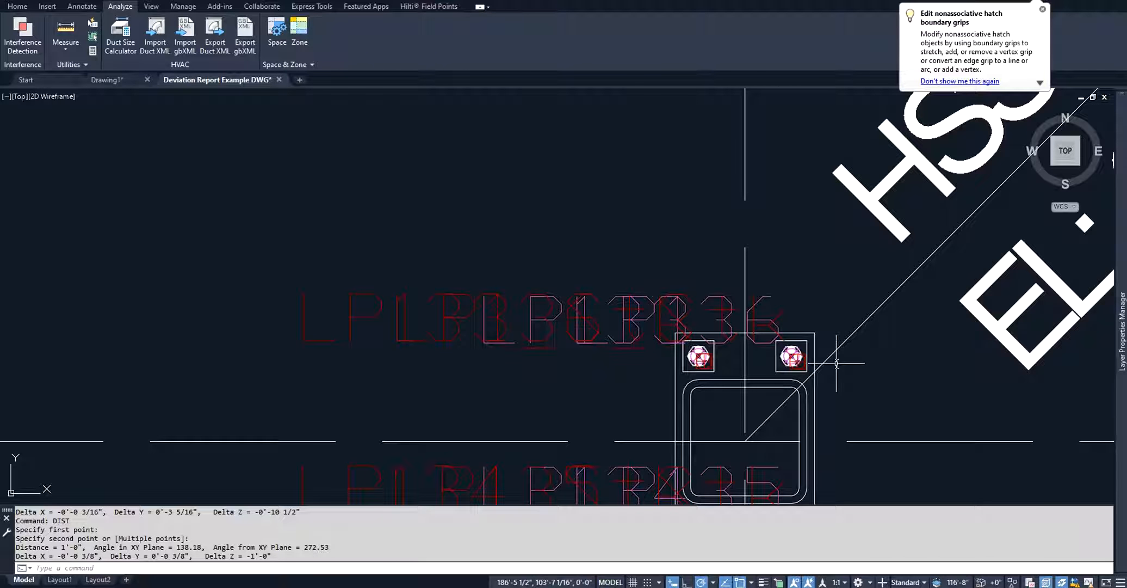
pyautogui.scroll(-2, 837, 364)
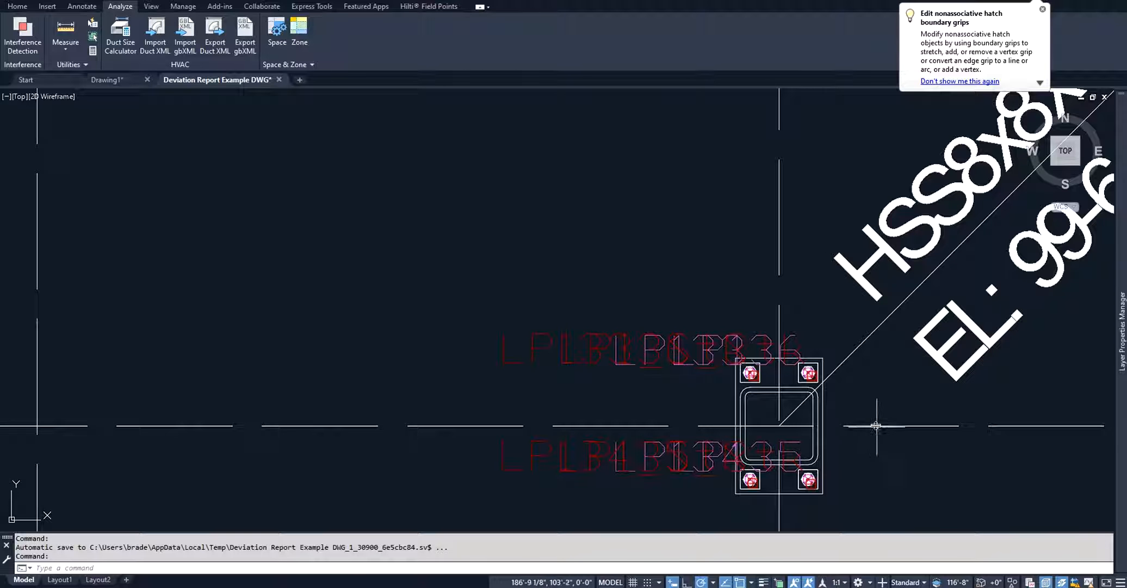
pyautogui.moveTo(869, 446); pyautogui.dragTo(787, 454, button='middle')
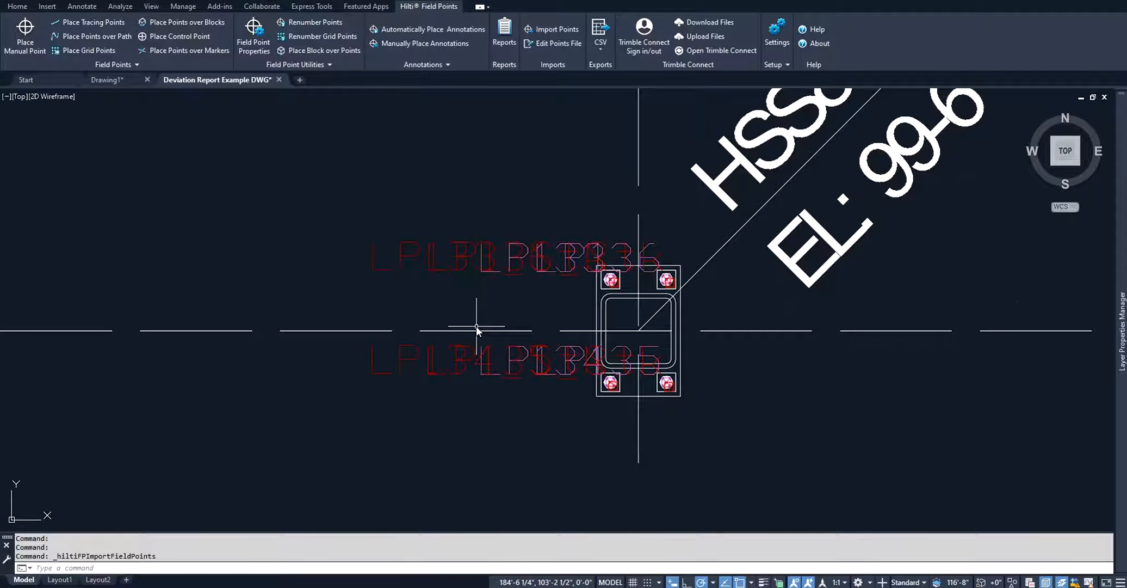
pyautogui.scroll(-10, 476, 326)
pyautogui.scroll(10, 505, 254)
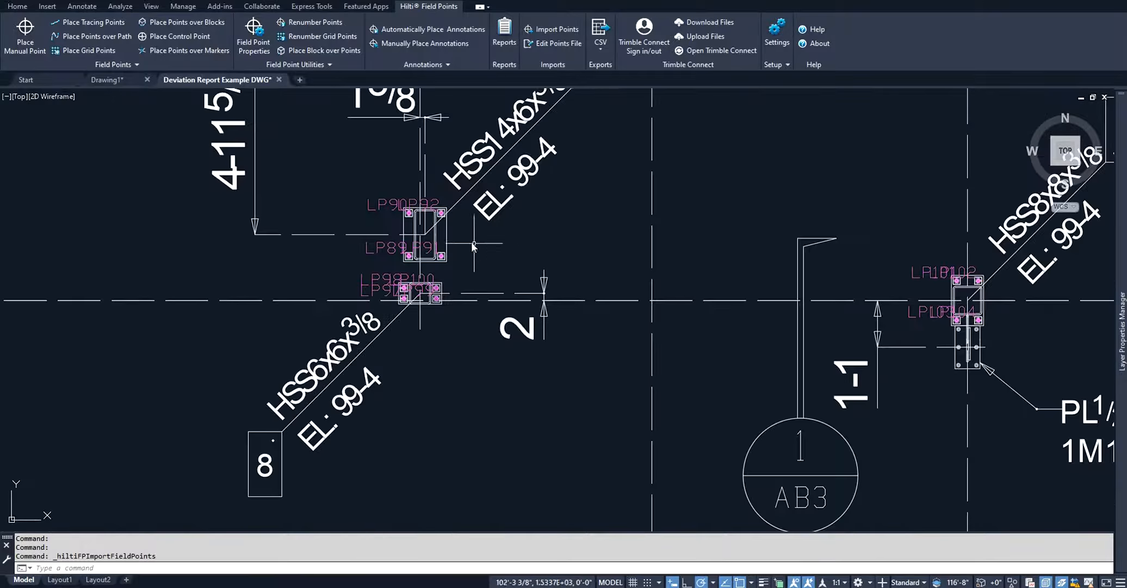
pyautogui.scroll(3, 313, 299)
pyautogui.scroll(-4, 401, 308)
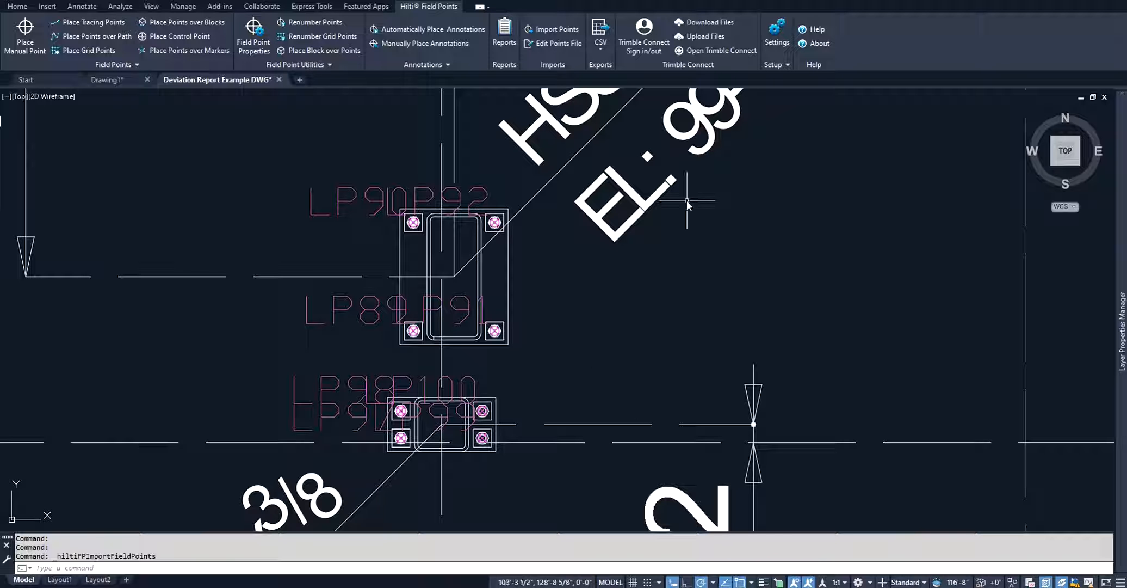
# Switch to the staked points spreadsheet in Excel and replace every "_STK" with nothing, leaving plain point numbers.
pyautogui.hotkey('alt', 'Tab')
pyautogui.click(696, 270)
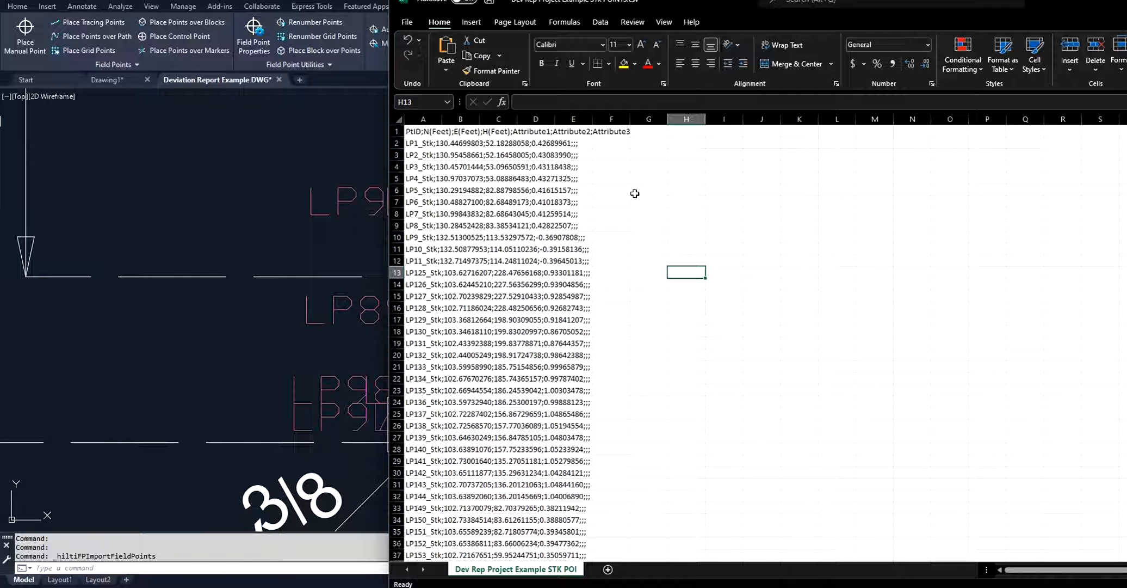
pyautogui.hotkey('ctrl', 'f')
pyautogui.click(843, 276)
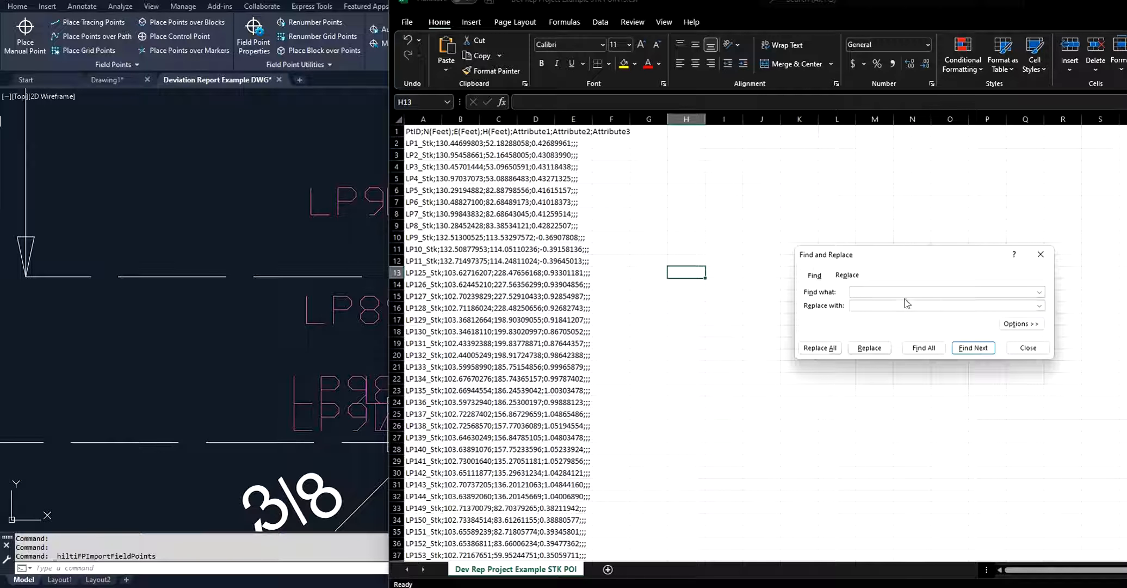
pyautogui.write('_STK')
pyautogui.click(854, 308)
pyautogui.click(819, 348)
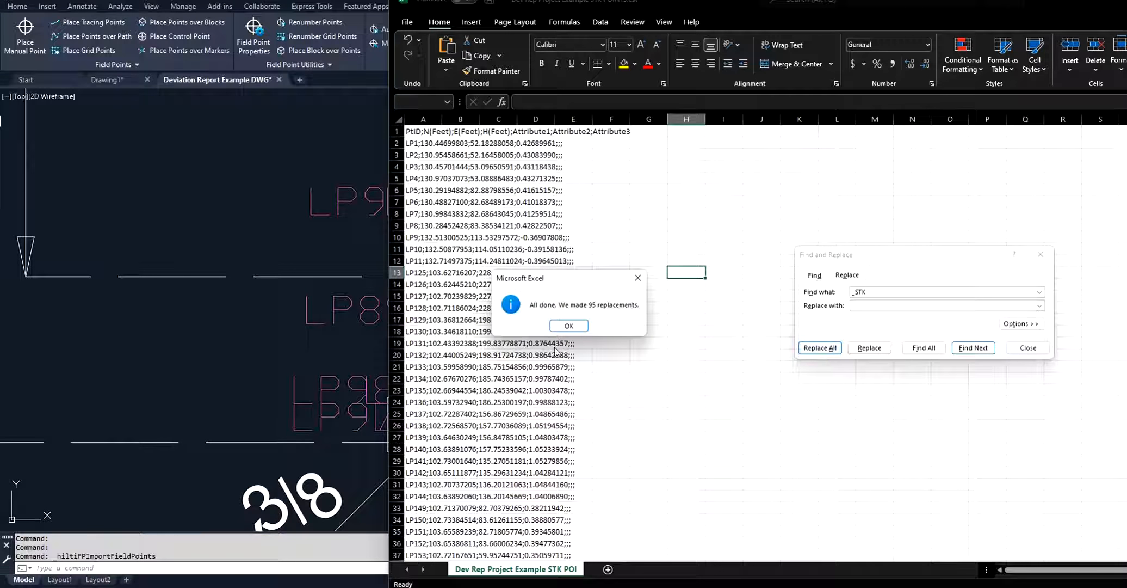
pyautogui.click(569, 326)
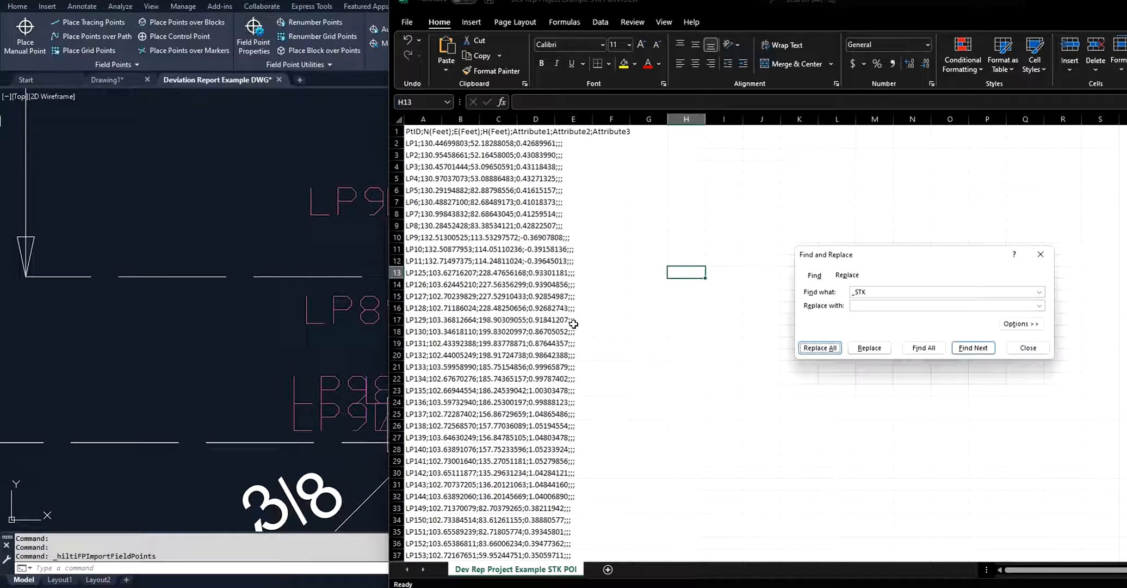
pyautogui.click(1021, 350)
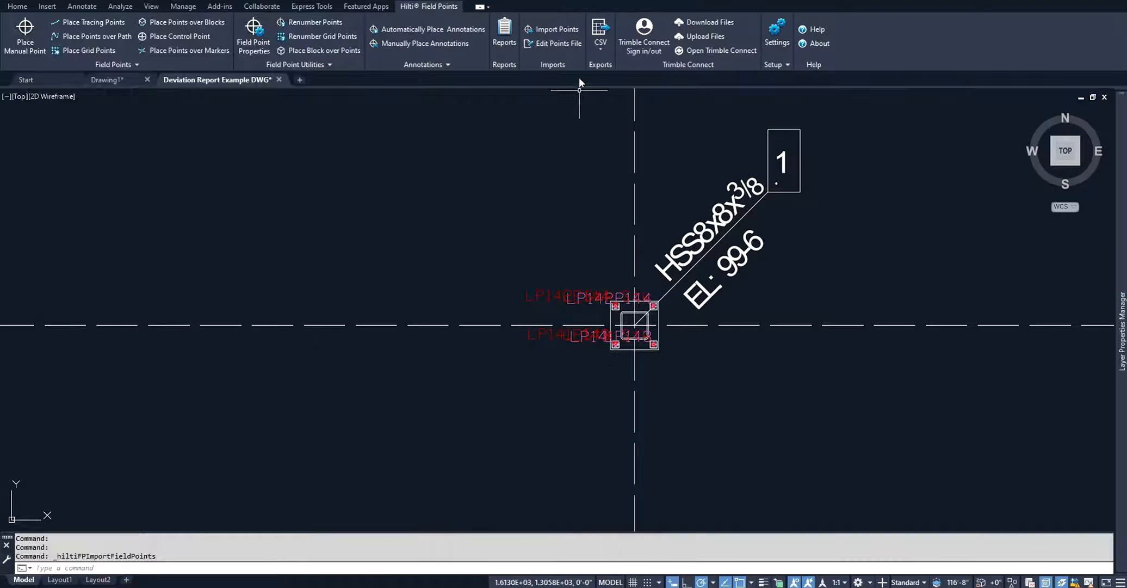
# Import the Dev Rep Project Example STAKED POINTS.csv file into the drawing and continue with all points included.
pyautogui.click(569, 32)
pyautogui.click(627, 120)
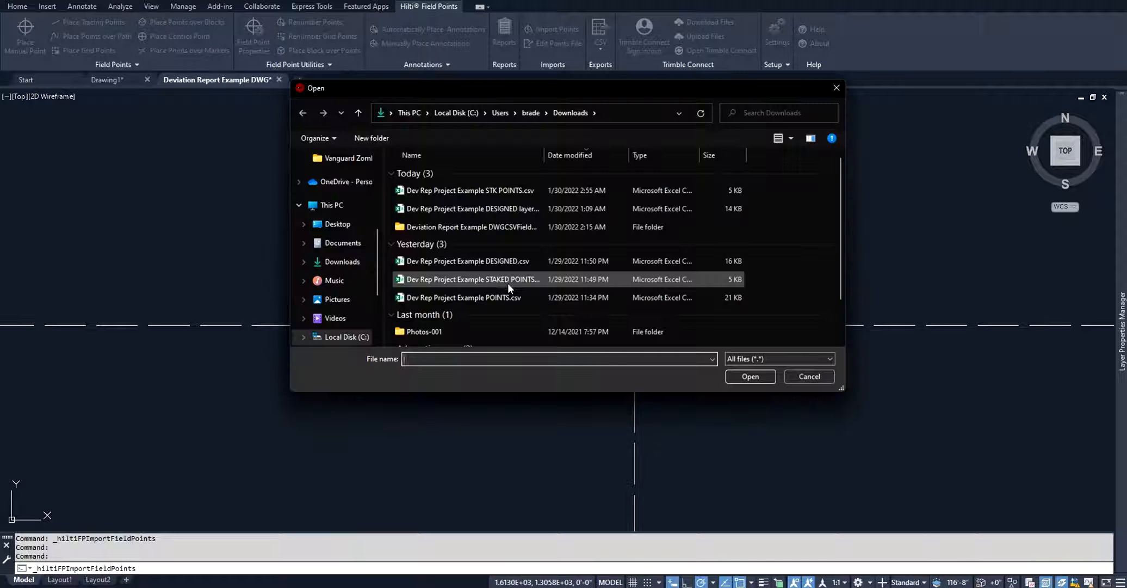
pyautogui.click(486, 279)
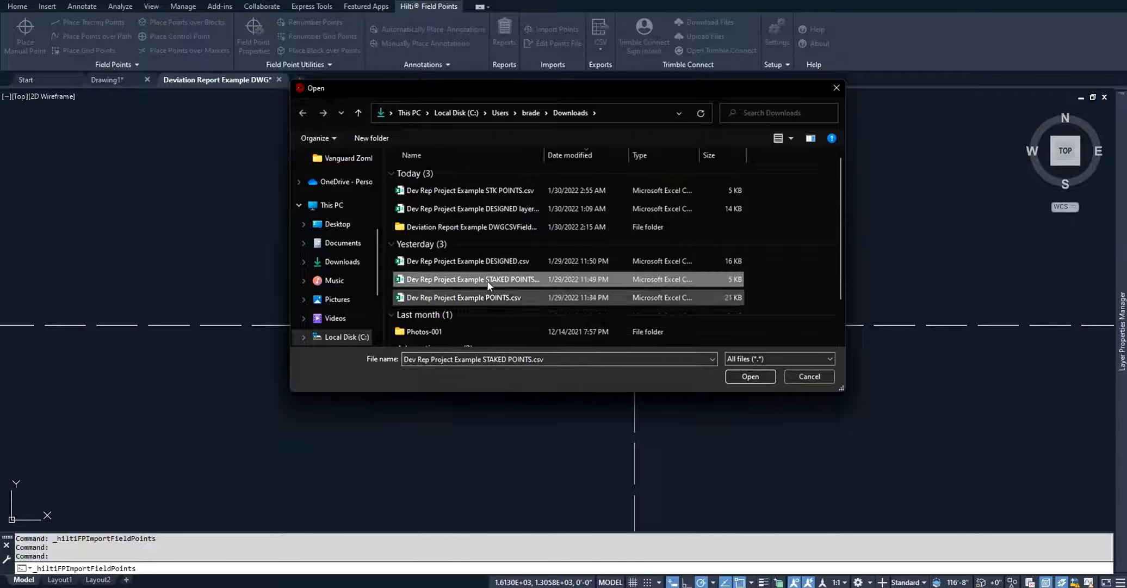
pyautogui.click(744, 374)
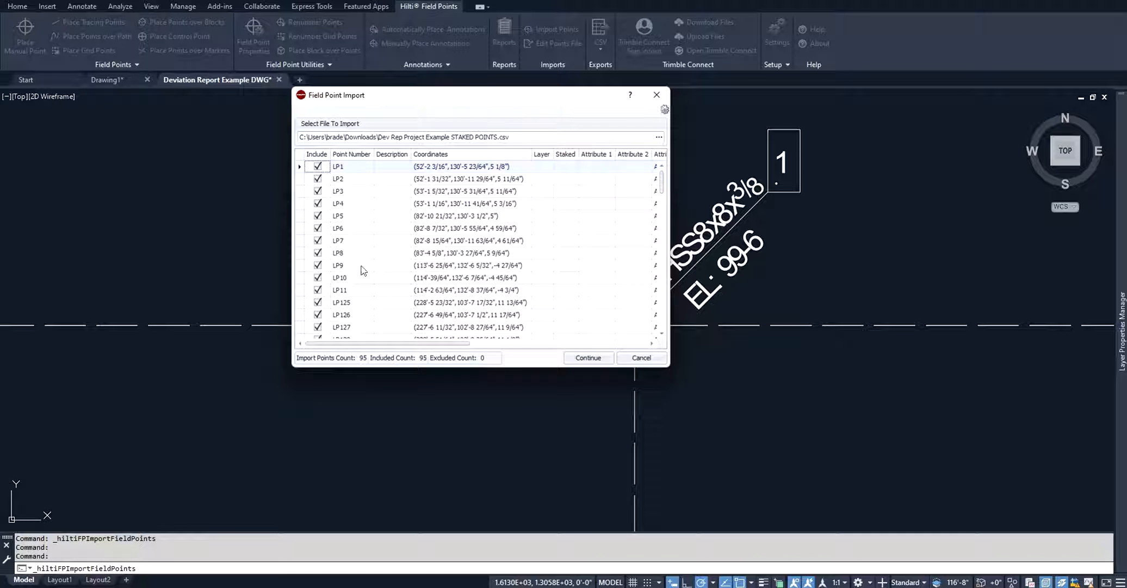
pyautogui.moveTo(477, 95)
pyautogui.mouseDown()
pyautogui.moveTo(872, 138)
pyautogui.moveTo(481, 102)
pyautogui.mouseUp()
pyautogui.click(651, 364)
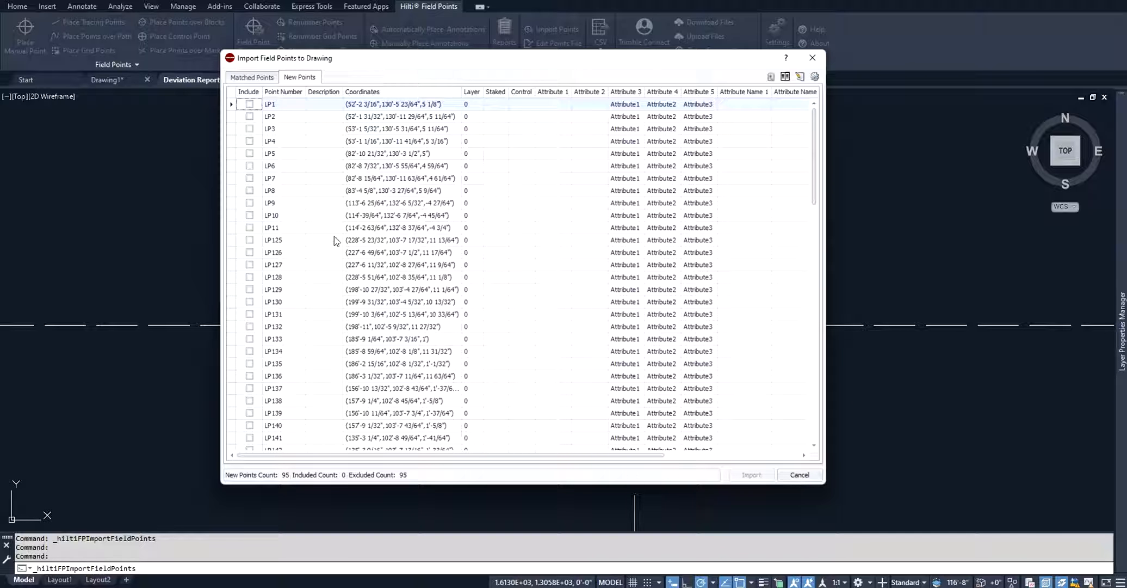
# Open the drawing import settings from the matched points and review the display format and deviation options.
pyautogui.click(265, 79)
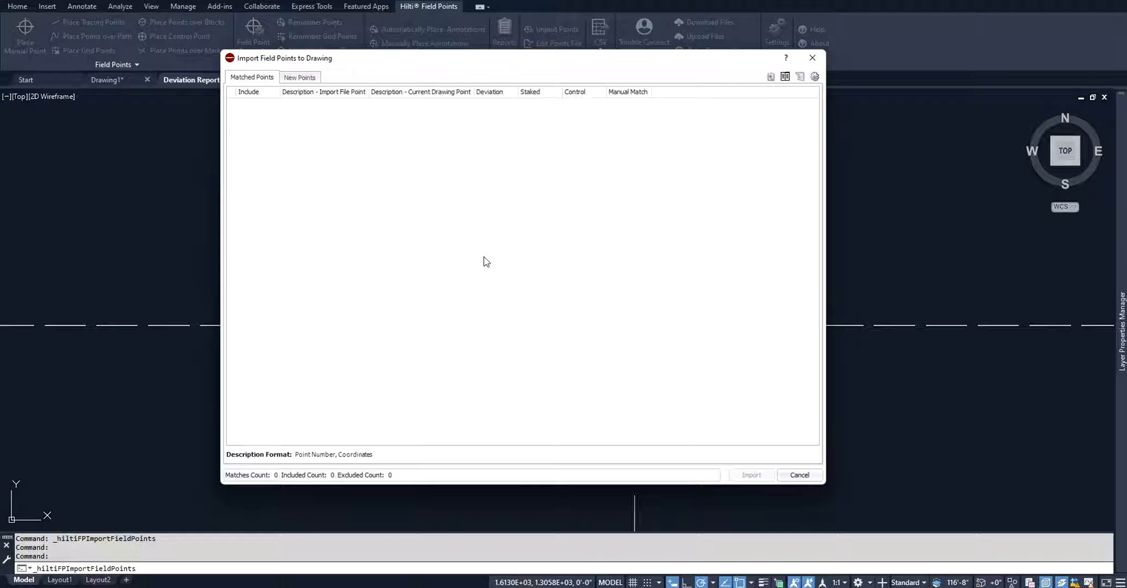
pyautogui.click(811, 79)
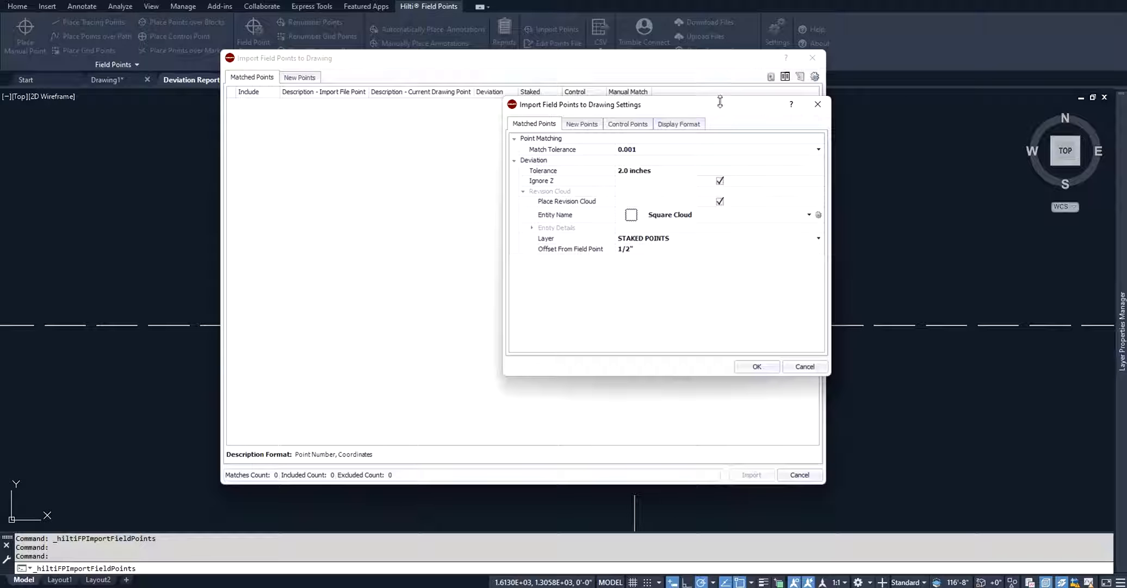
pyautogui.click(672, 124)
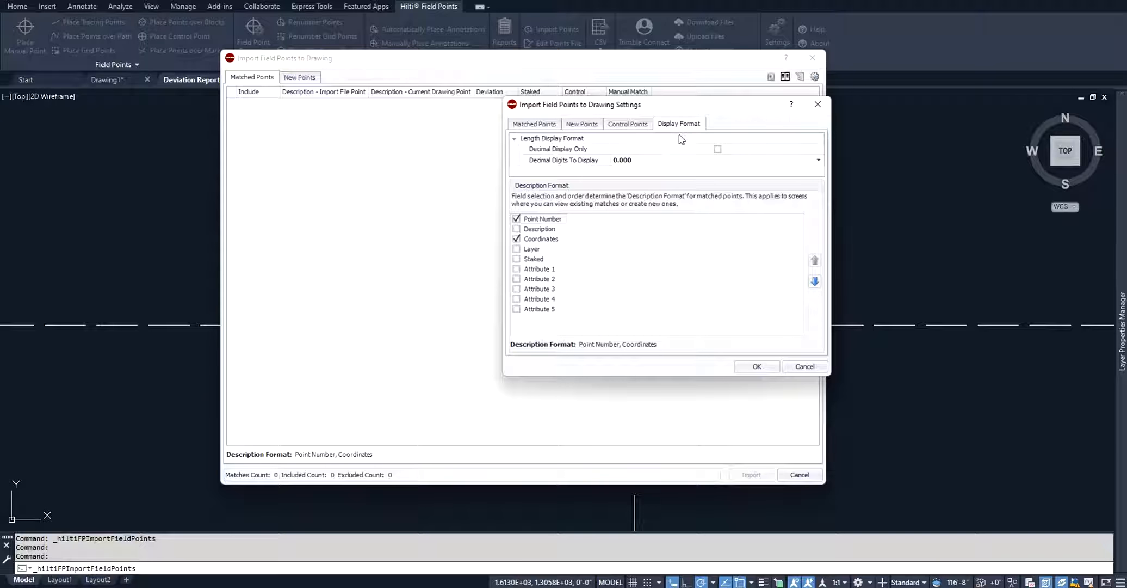
pyautogui.click(533, 124)
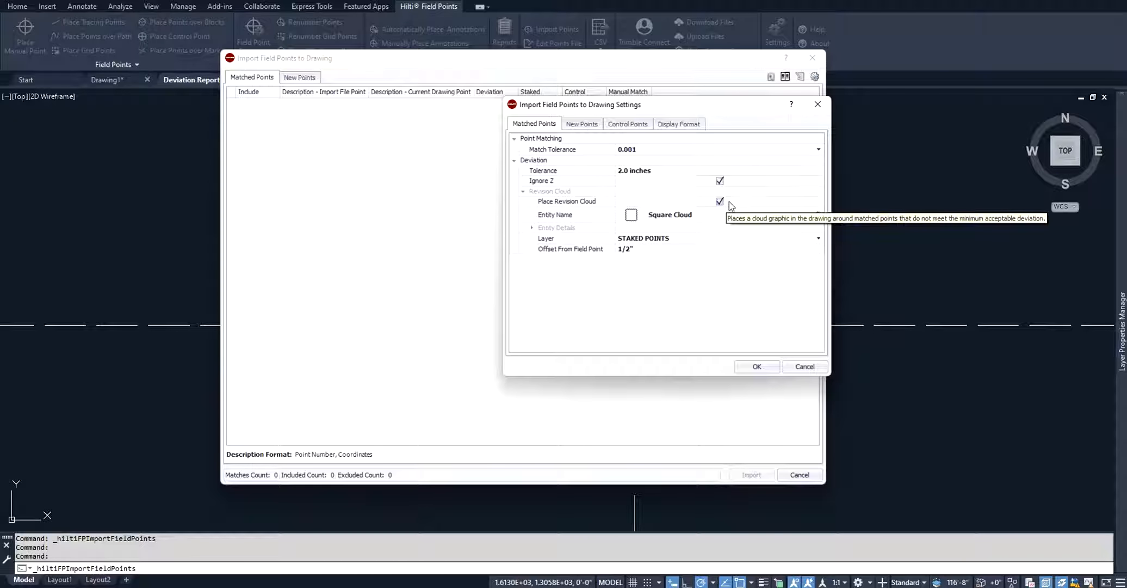
# Examine the available revision cloud entities, previewing Circular, Elliptical, Rectangular and Square Cloud, without changing the selection.
pyautogui.click(809, 215)
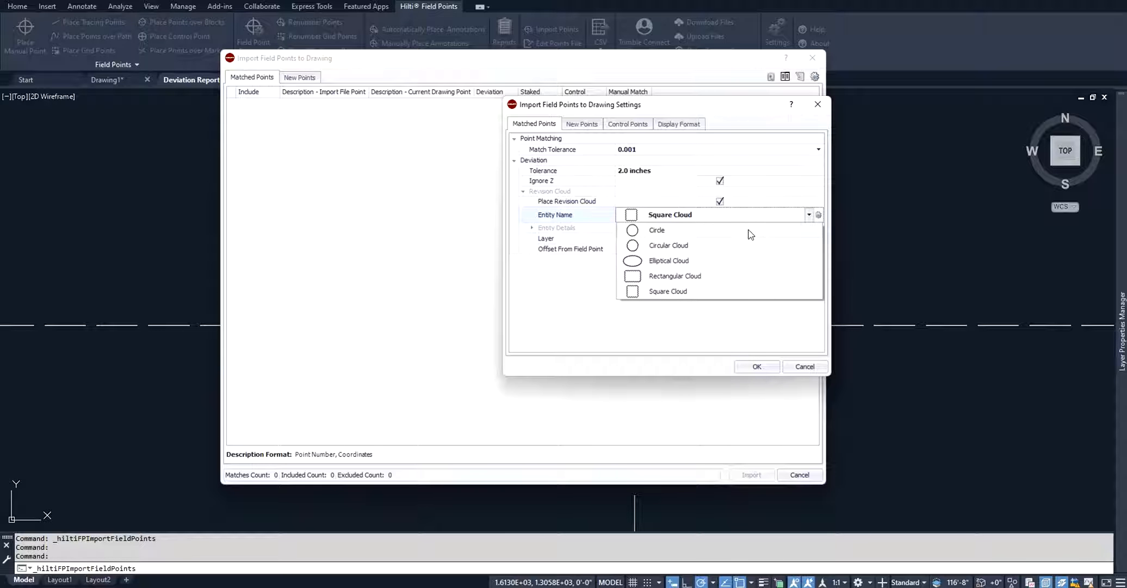
pyautogui.click(753, 330)
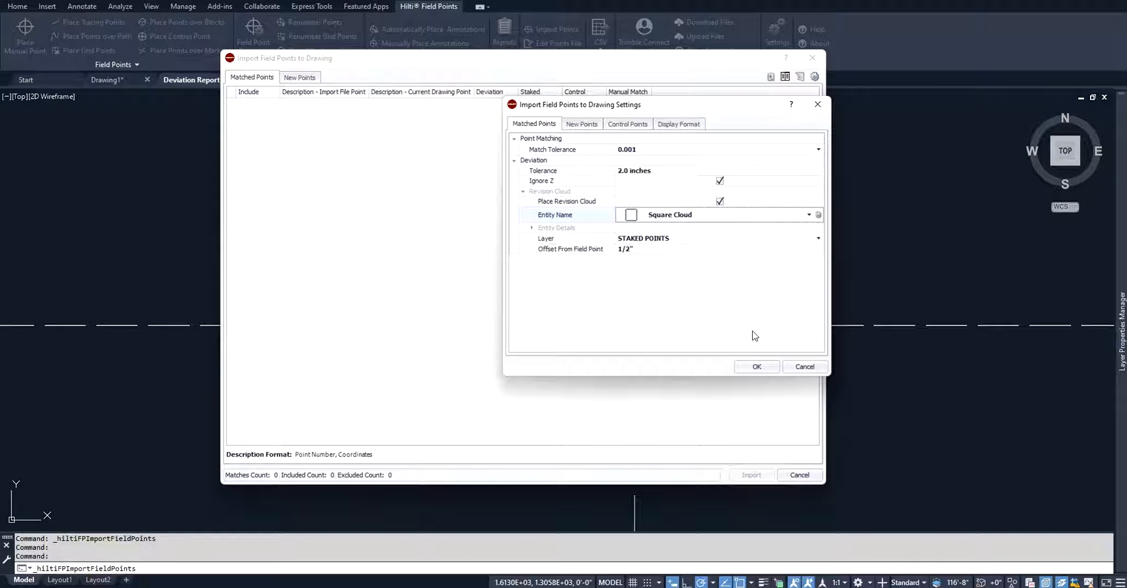
pyautogui.click(818, 215)
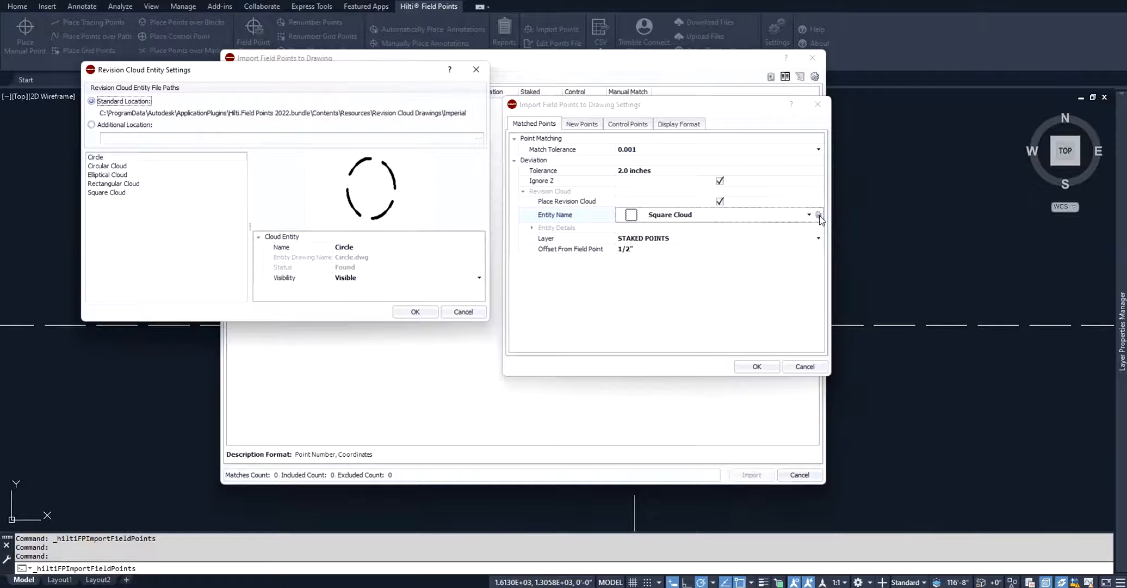
pyautogui.click(161, 166)
pyautogui.click(148, 174)
pyautogui.click(148, 184)
pyautogui.click(148, 192)
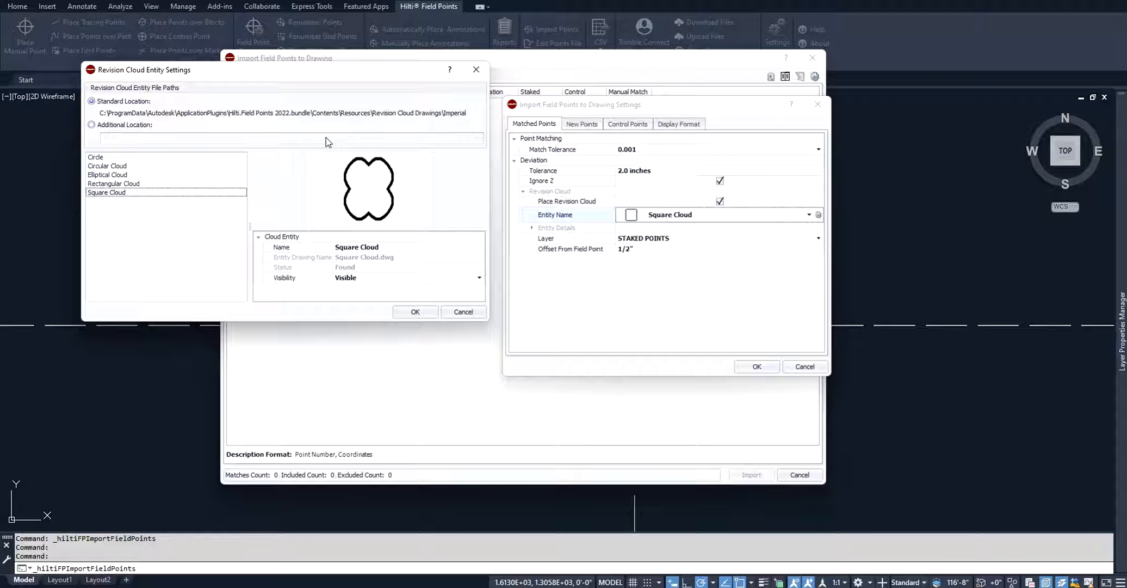
pyautogui.click(449, 311)
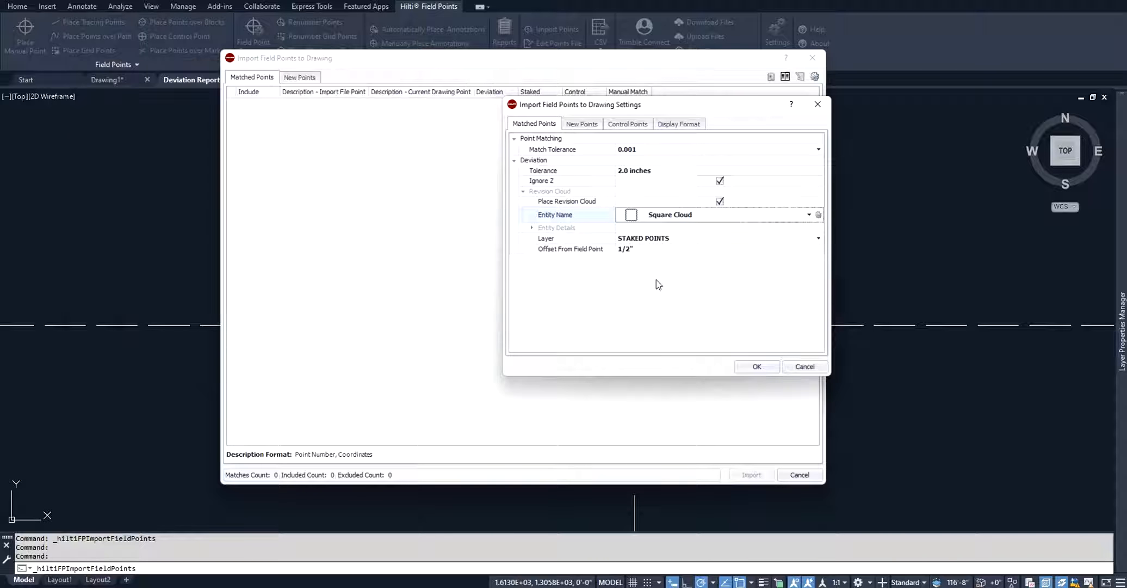
# Assign the revision clouds to the STAKED POINTS layer and turn off ignoring Z for the deviation.
pyautogui.click(818, 239)
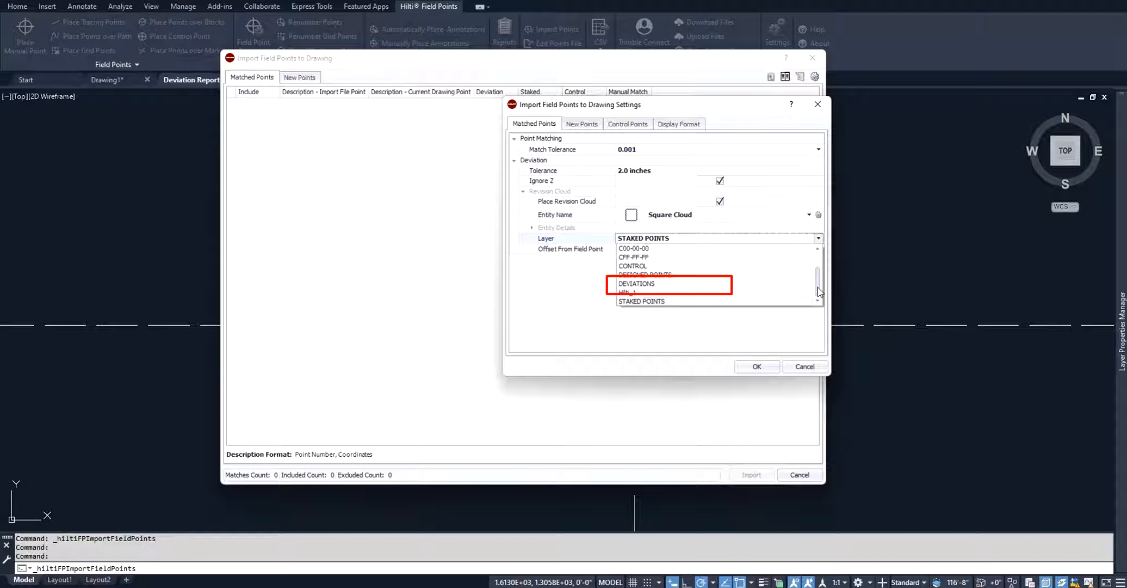
pyautogui.click(654, 300)
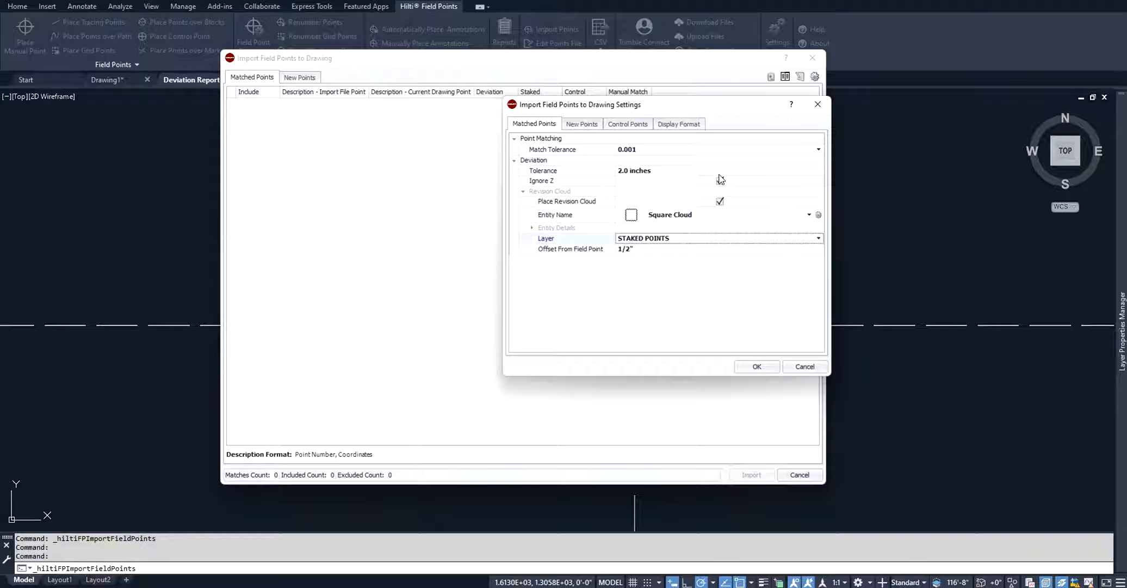
pyautogui.click(720, 182)
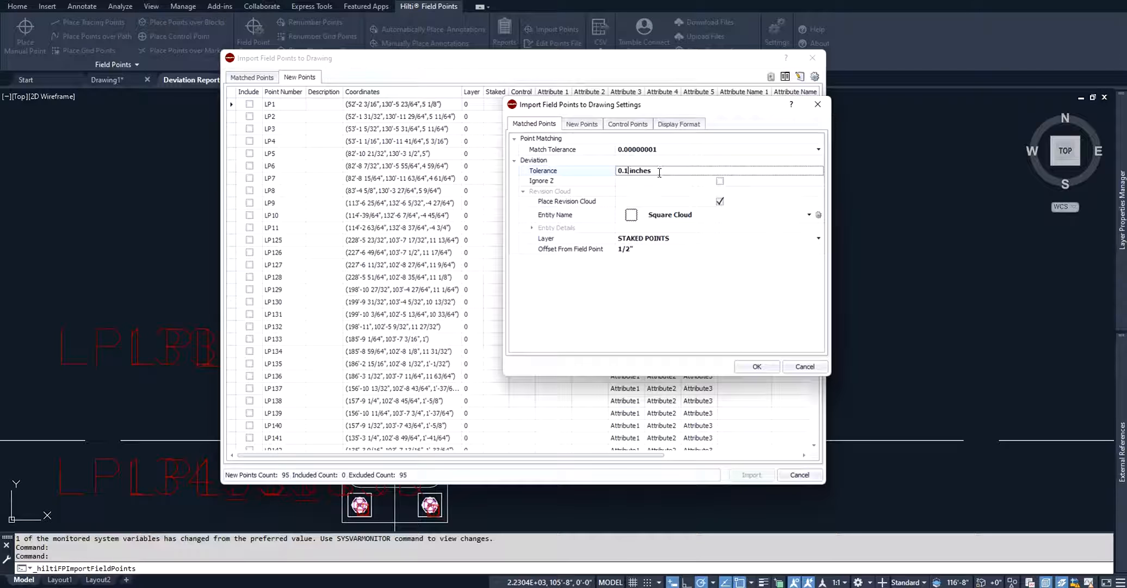
# Set the point match tolerance to 0.1 in the matched-points settings.
pyautogui.moveTo(660, 172); pyautogui.dragTo(617, 171)
pyautogui.click(664, 149)
pyautogui.click(665, 149)
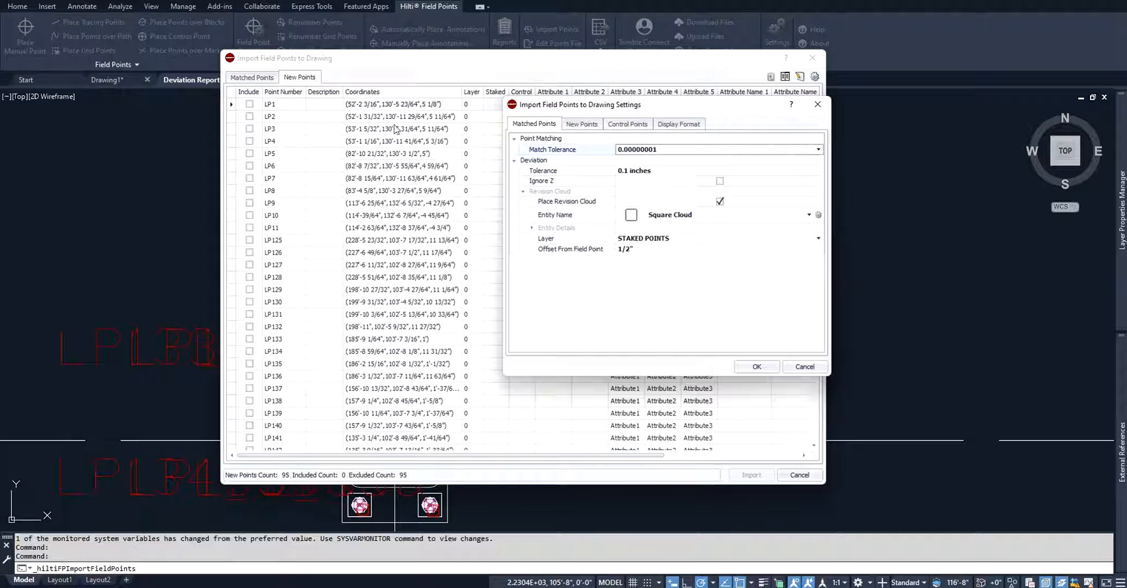
pyautogui.click(818, 149)
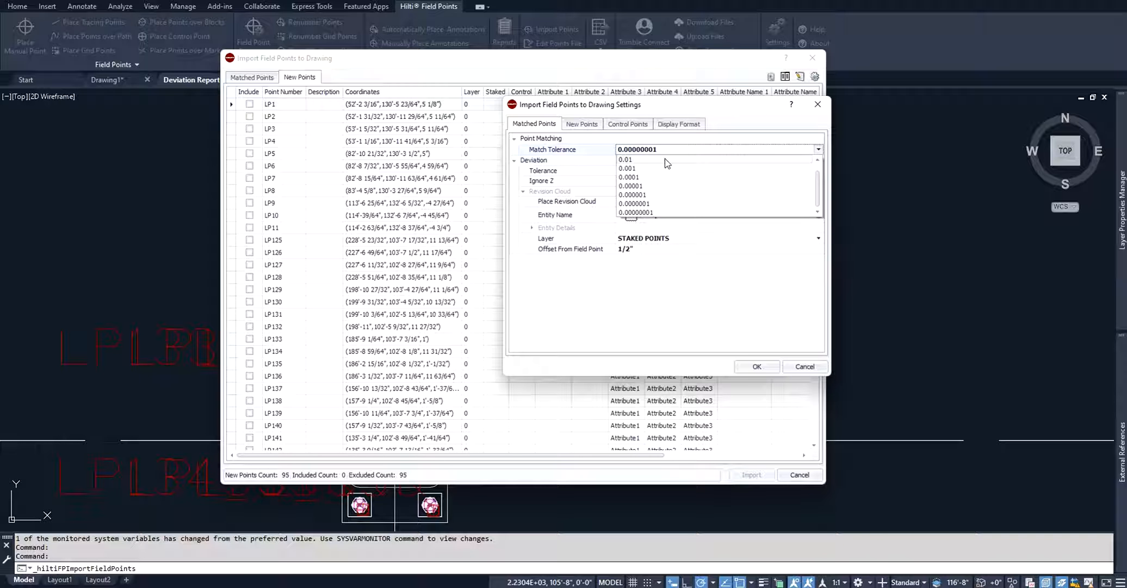
pyautogui.scroll(1, 822, 191)
pyautogui.click(671, 161)
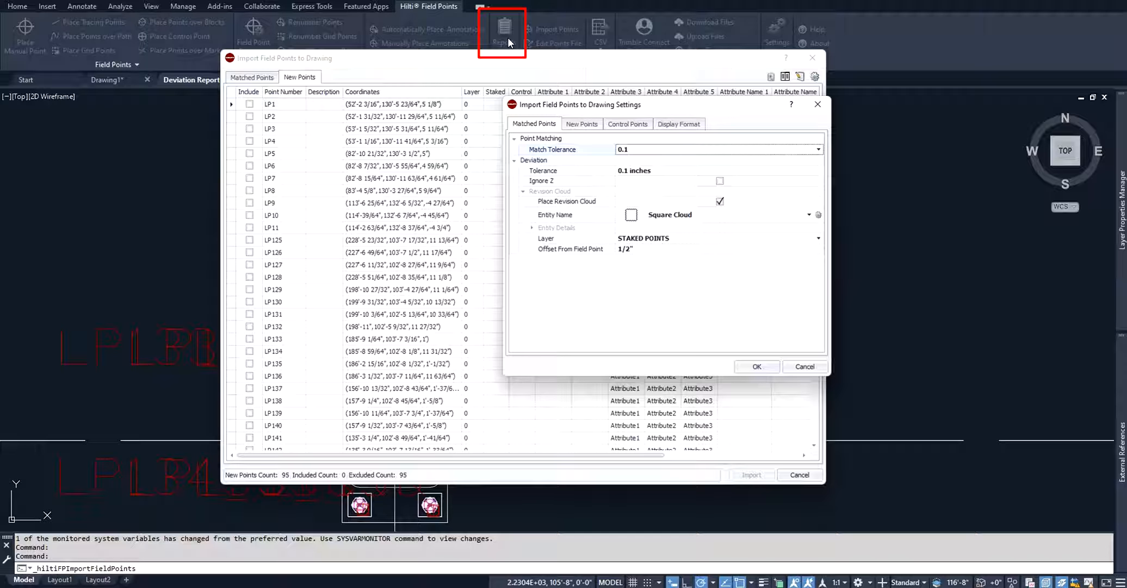
# Set the deviation tolerance for revision cloud placement to 0.25 inches.
pyautogui.click(653, 173)
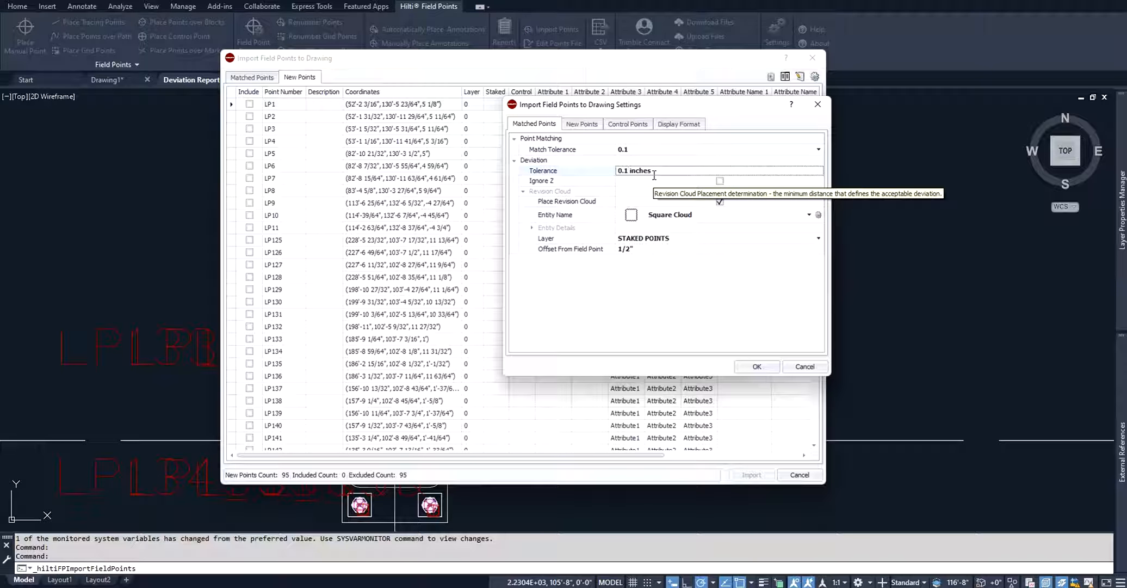
pyautogui.press('BackSpace')
pyautogui.write('25')
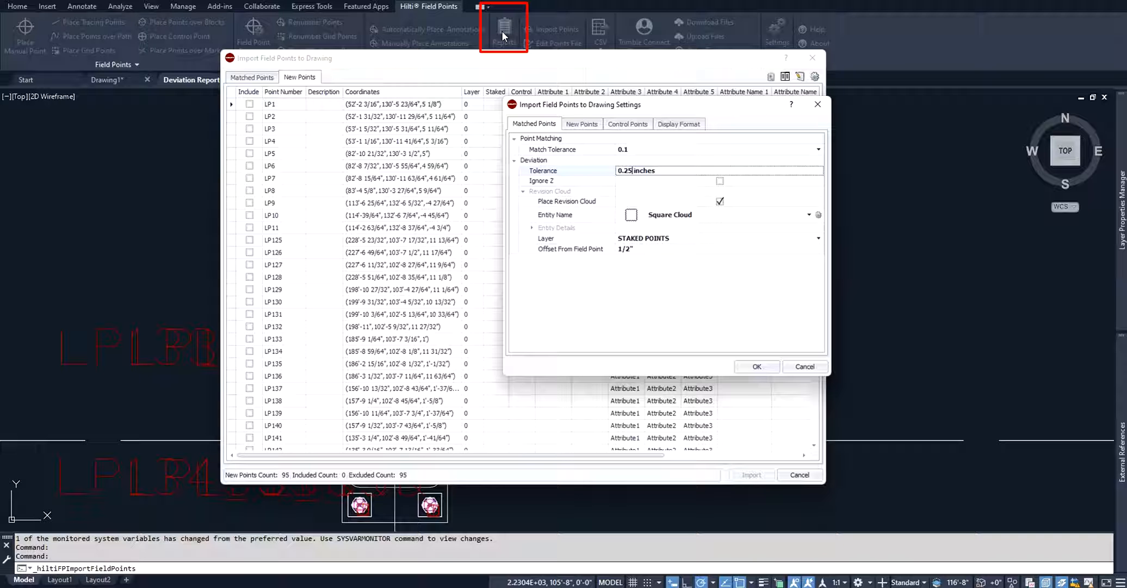
# Set the deviation tolerance to 0.01 inches, check the display format options, and accept the import settings.
pyautogui.click(621, 170)
pyautogui.press('BackSpace')
pyautogui.press('BackSpace')
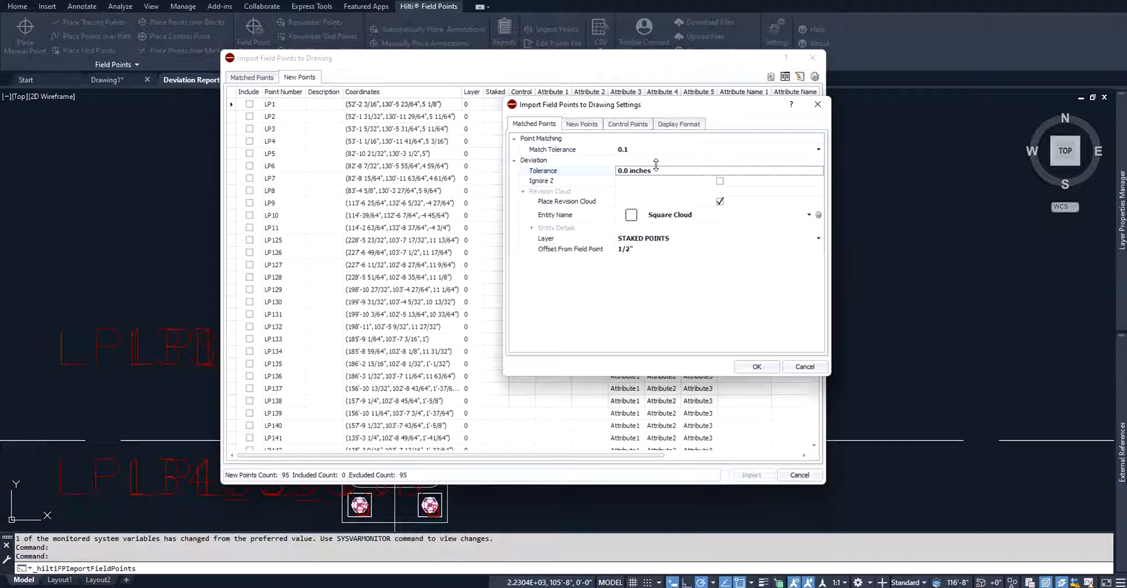
pyautogui.write('01')
pyautogui.click(680, 124)
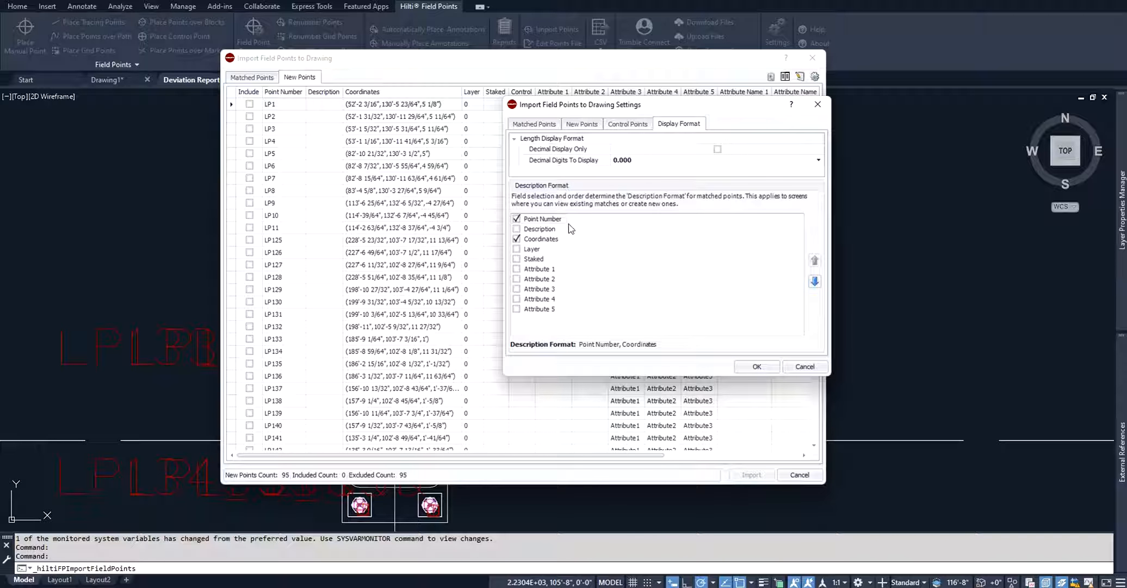
pyautogui.click(764, 366)
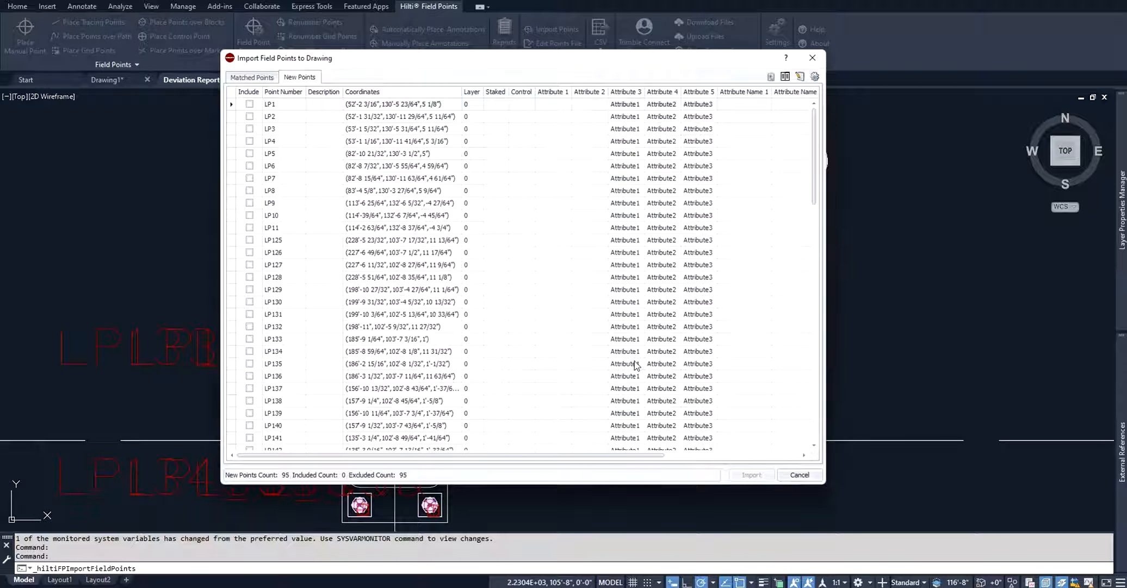
# Compare the matched and new points lists, and open Create Additional Matches to check the condition options for Description.
pyautogui.click(265, 79)
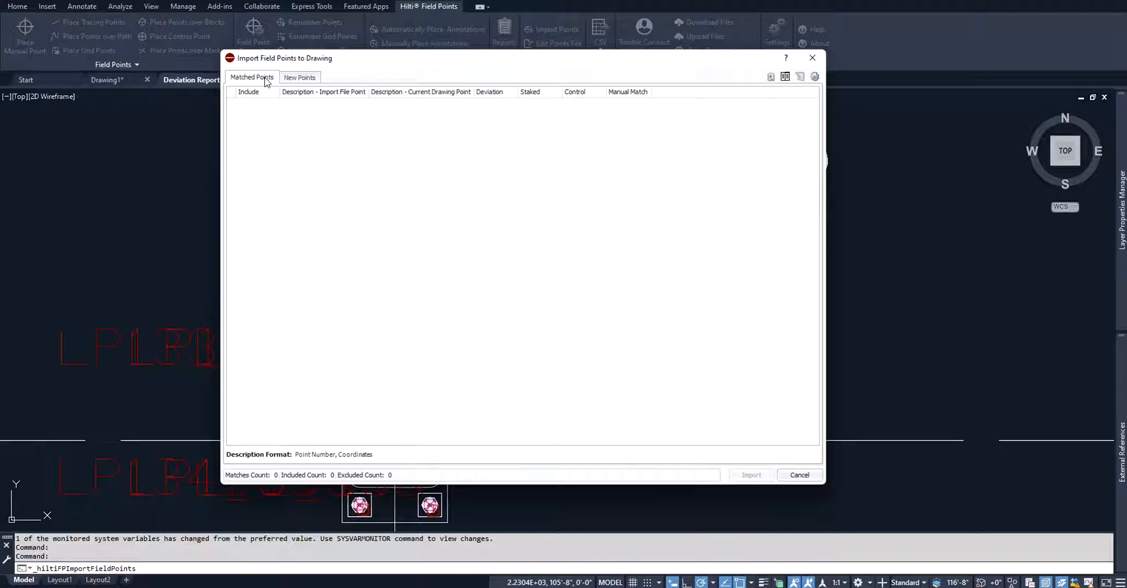
pyautogui.click(294, 79)
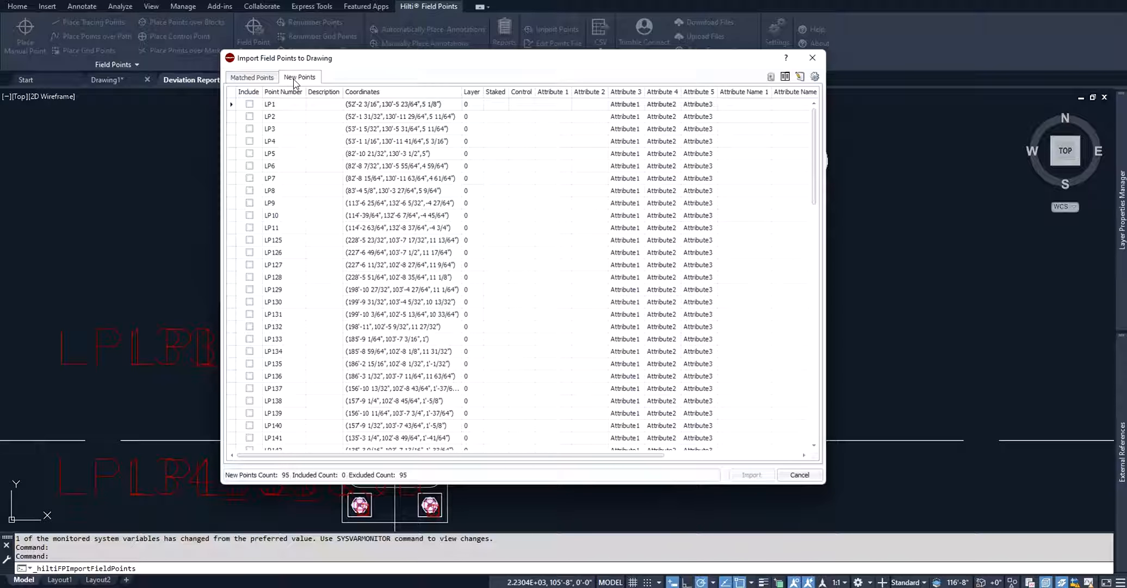
pyautogui.click(263, 80)
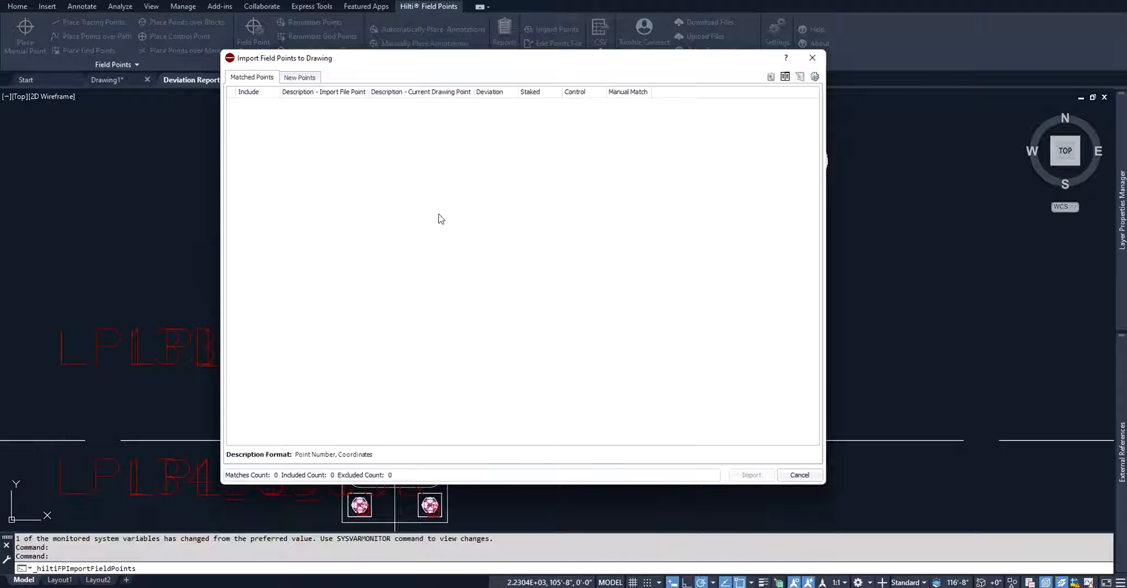
pyautogui.click(785, 77)
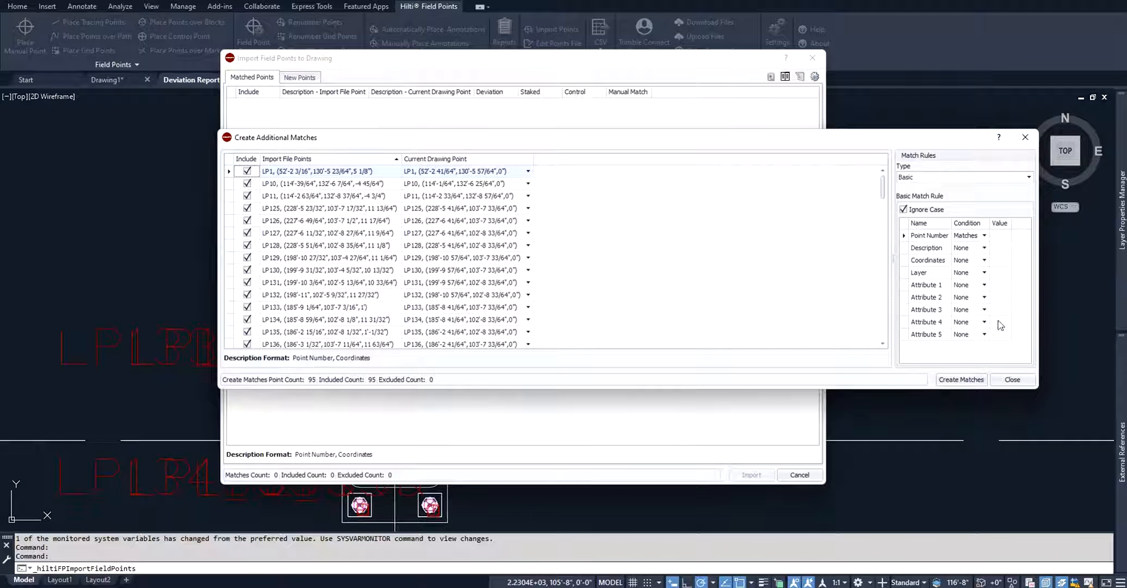
pyautogui.click(983, 249)
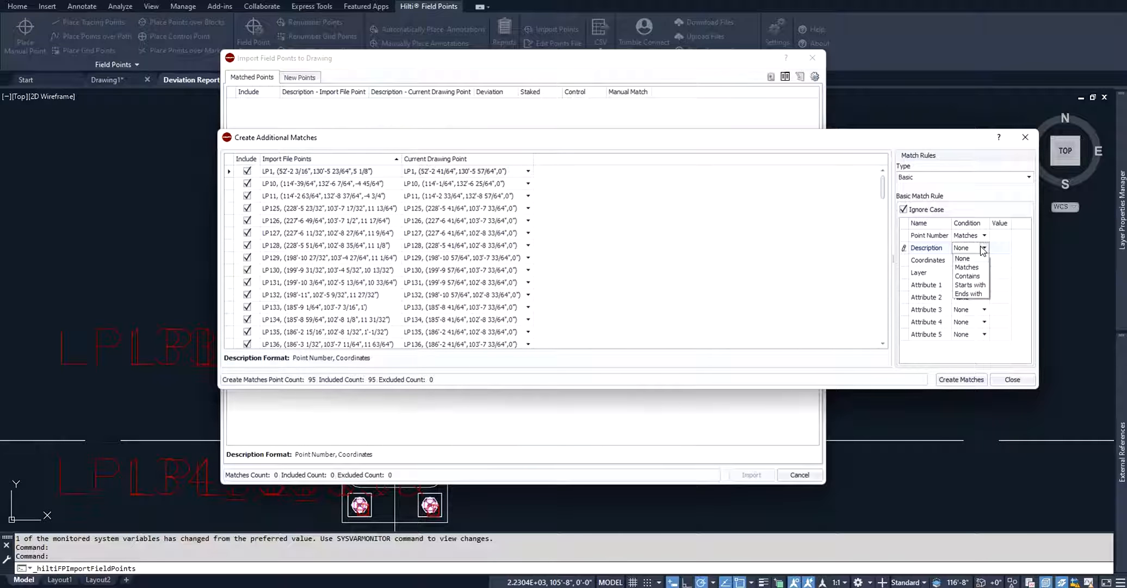
pyautogui.click(983, 248)
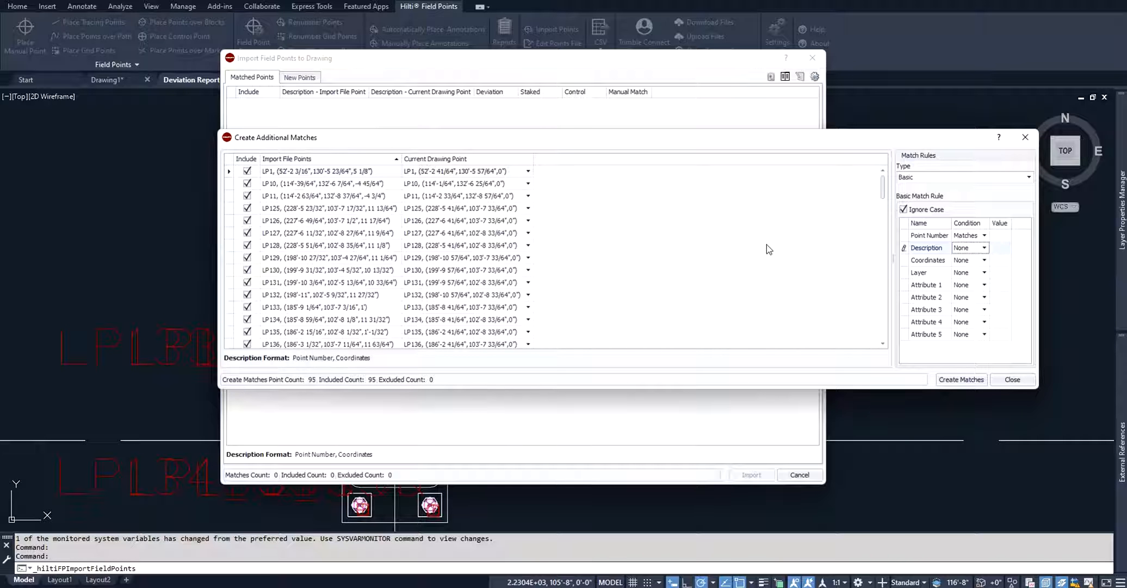
# Try None as the Point Number condition, browse the drawing points available for LP1, and restore the condition to Matches.
pyautogui.click(985, 235)
pyautogui.click(976, 249)
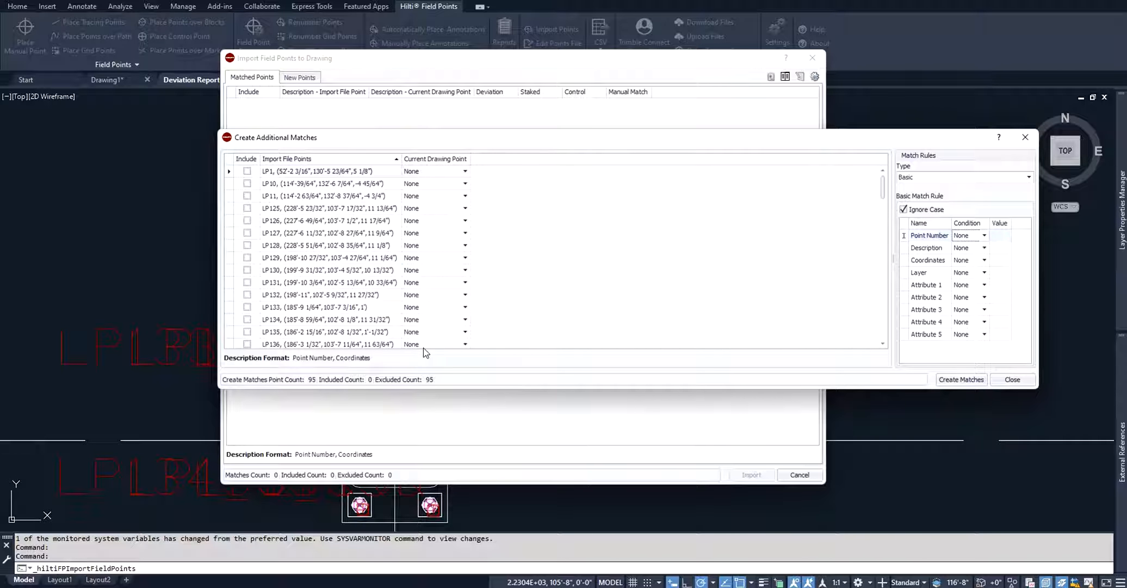
pyautogui.click(466, 172)
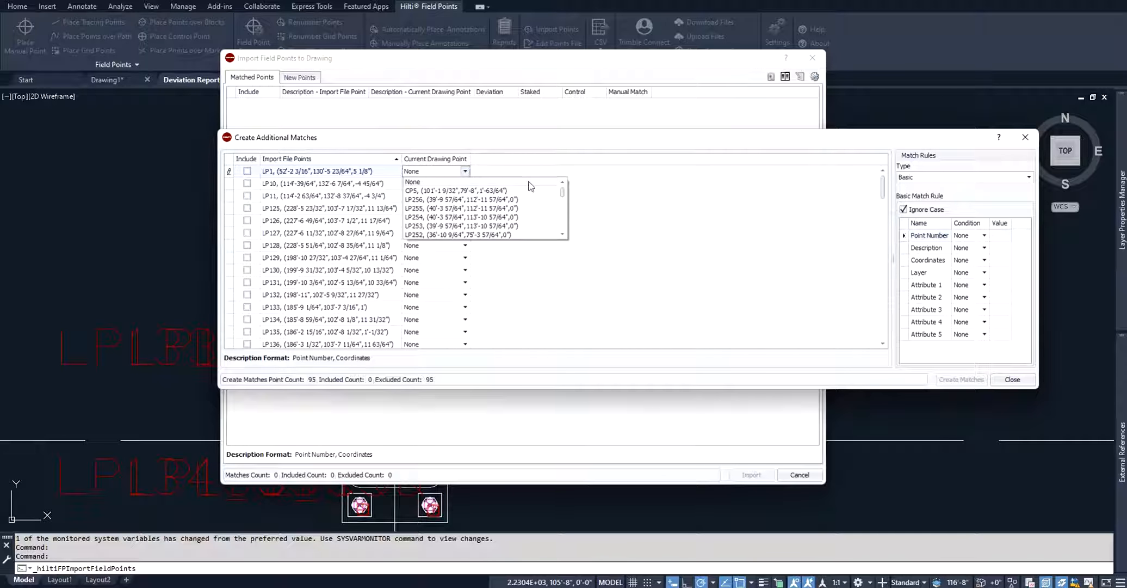
pyautogui.click(563, 197)
pyautogui.moveTo(562, 195); pyautogui.dragTo(564, 229)
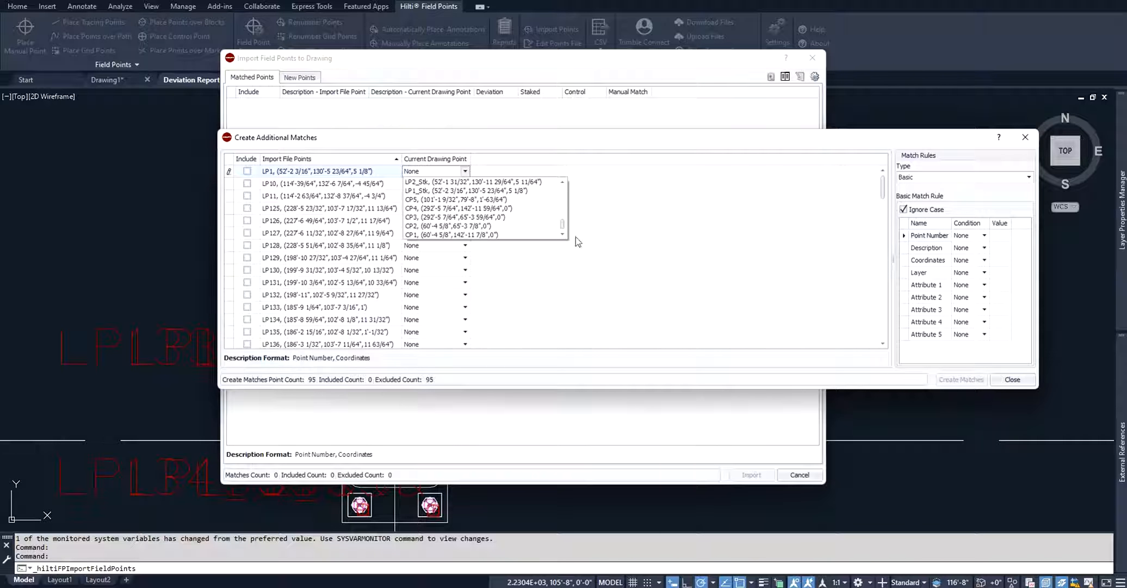
pyautogui.click(726, 260)
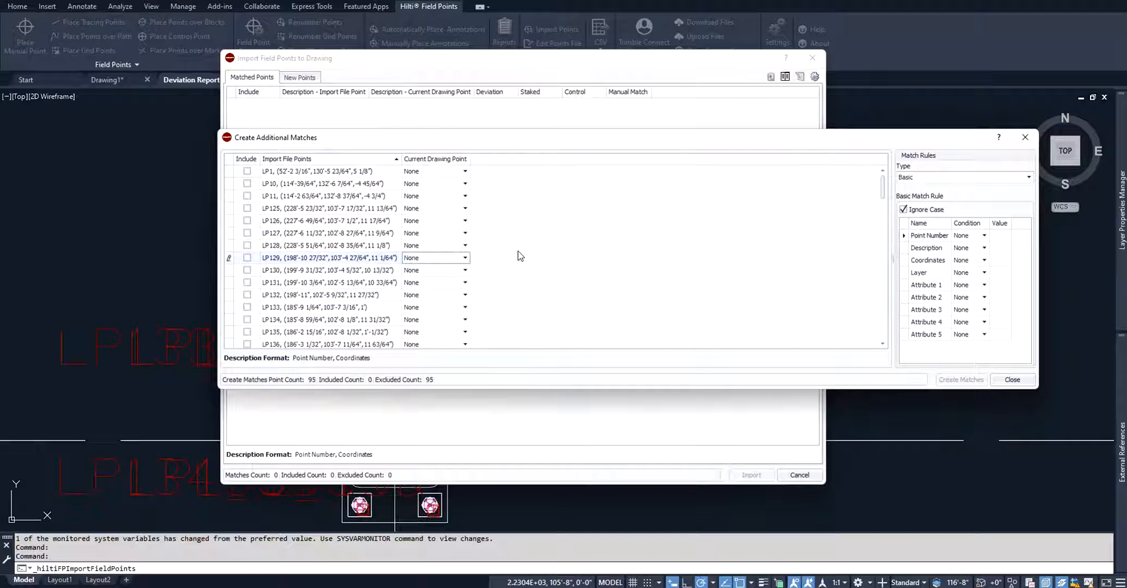
pyautogui.click(985, 236)
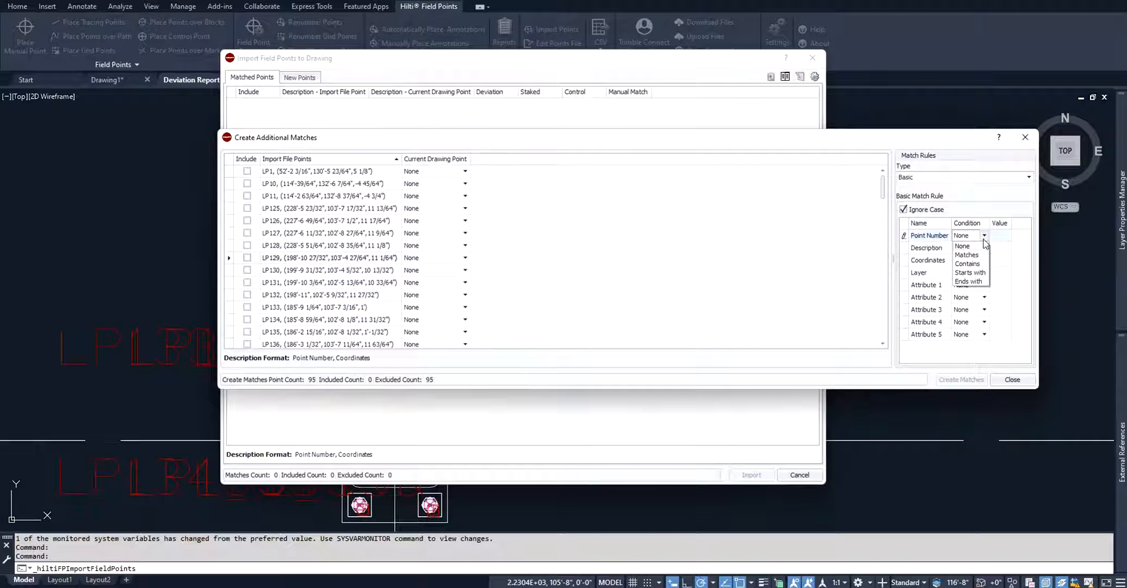
pyautogui.click(973, 255)
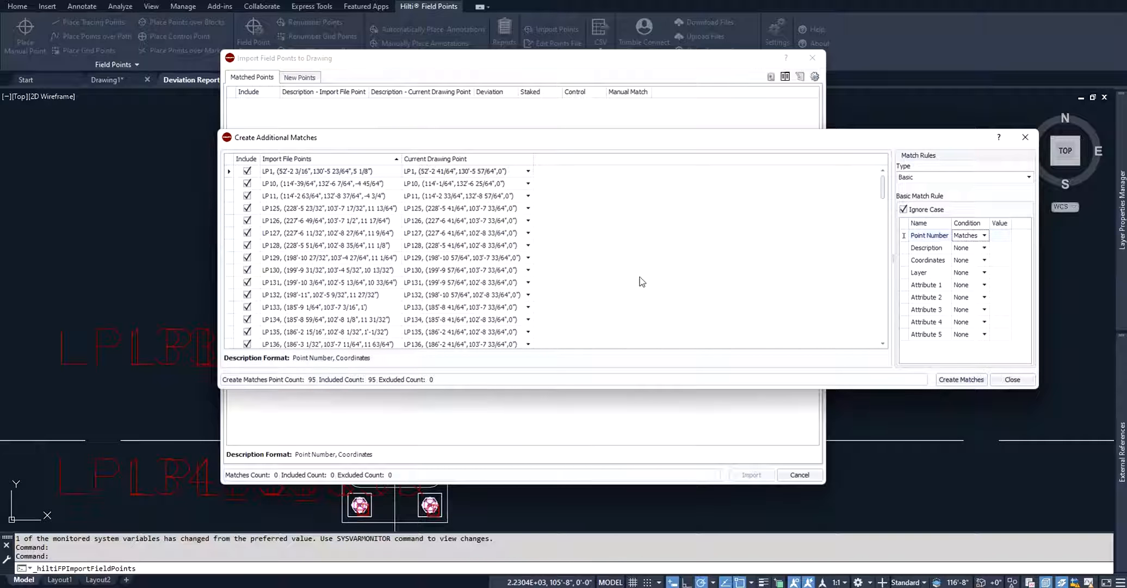
# Switch the match rule type to Custom and open the manager for custom match rules.
pyautogui.click(1029, 177)
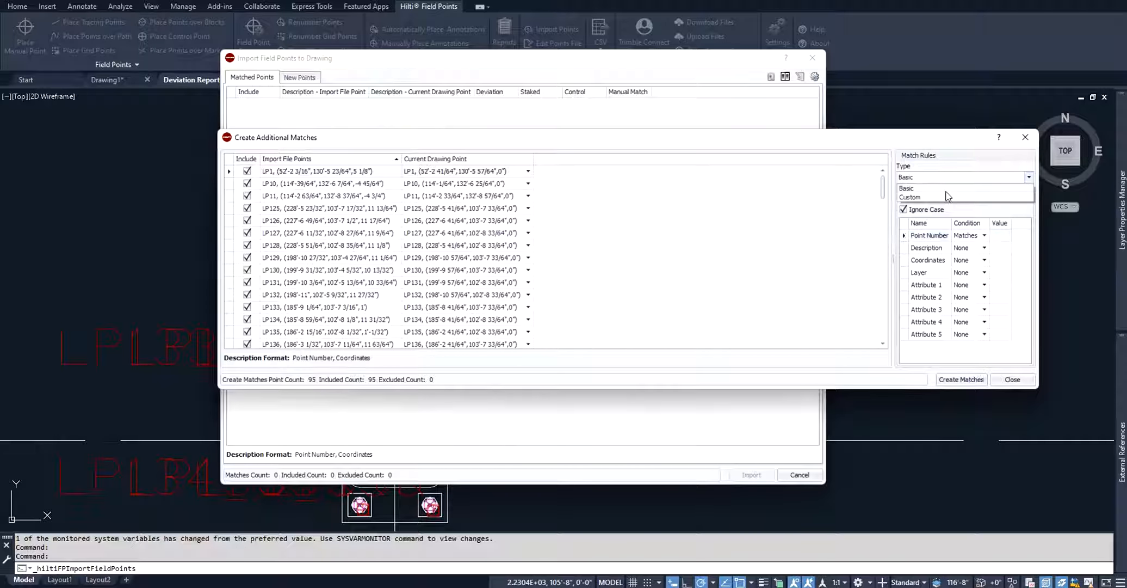
pyautogui.click(907, 197)
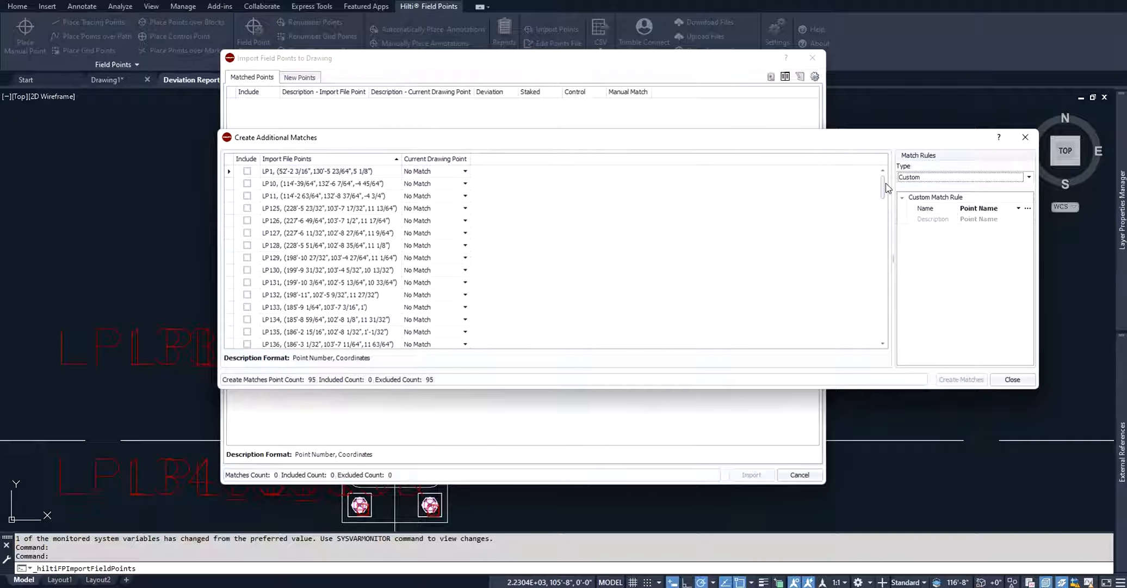
pyautogui.click(1028, 208)
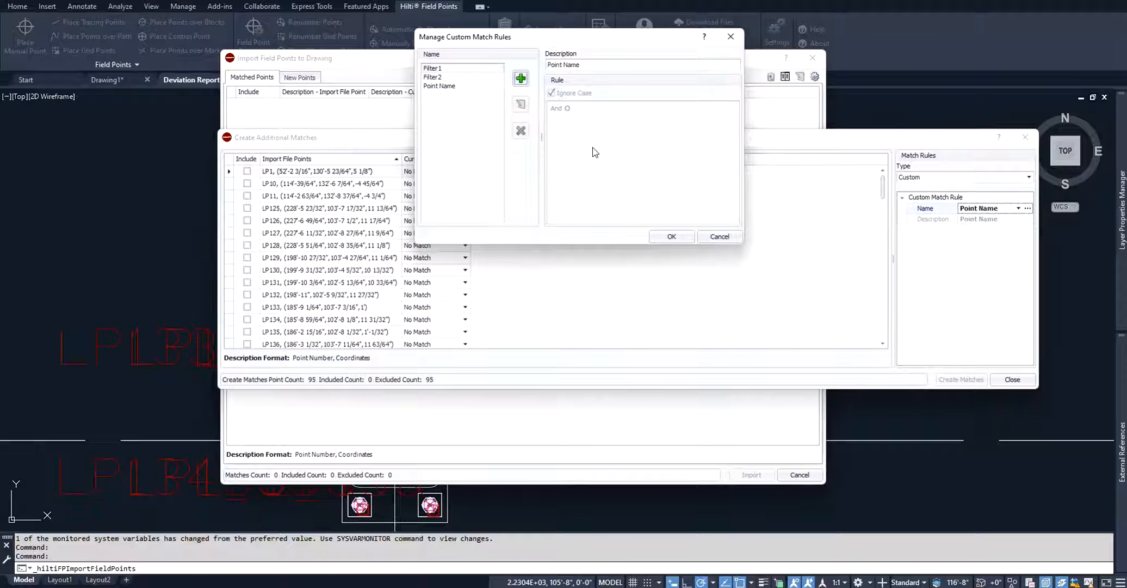
# Open the help and examine the topics on basic match options and on creating, managing and editing custom match rules.
pyautogui.click(707, 38)
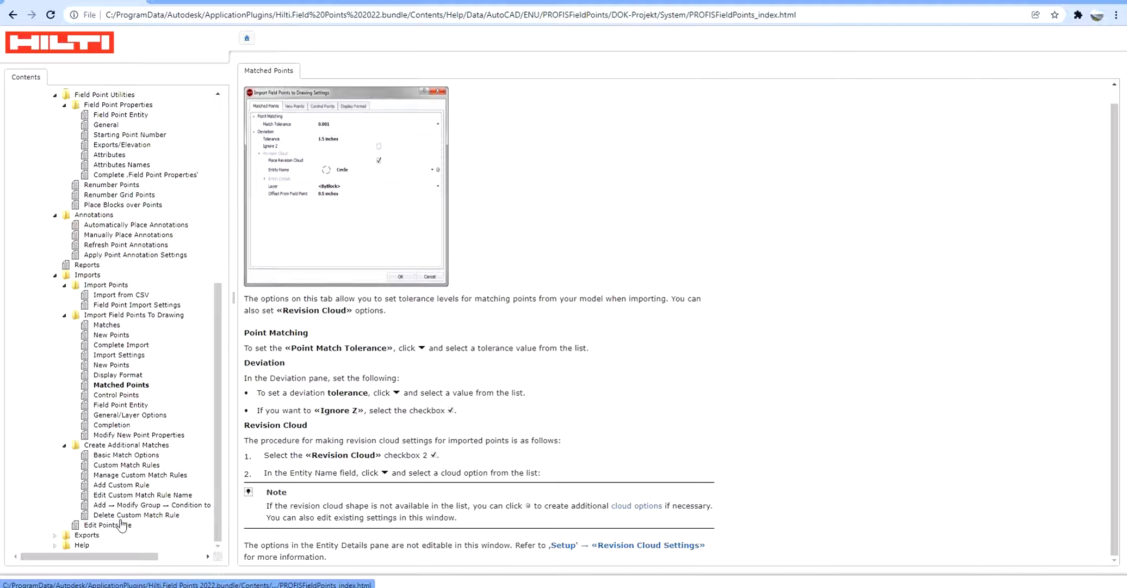
pyautogui.click(124, 455)
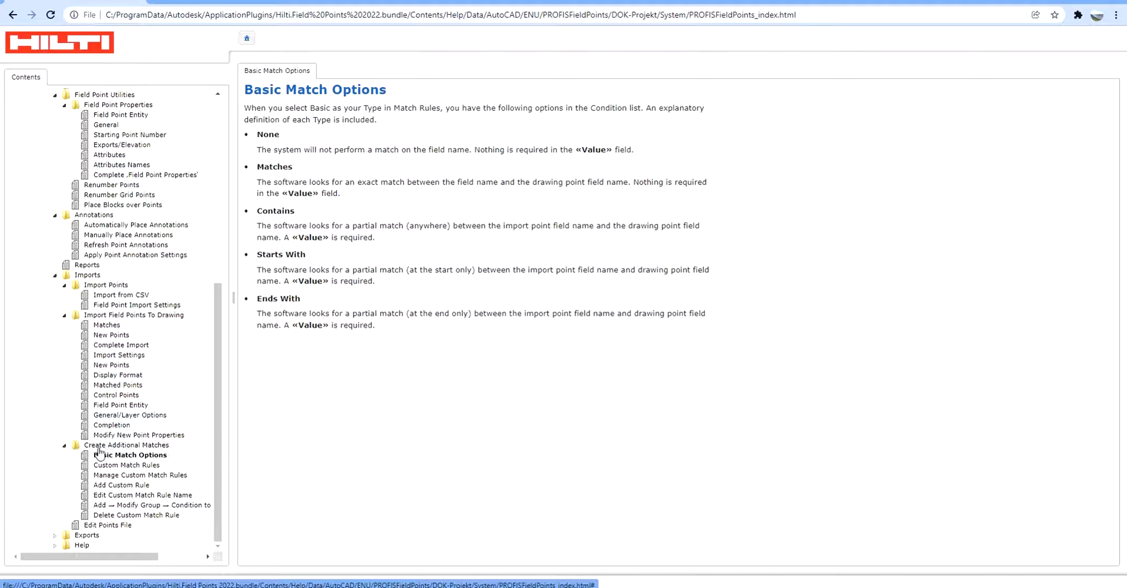
pyautogui.click(129, 466)
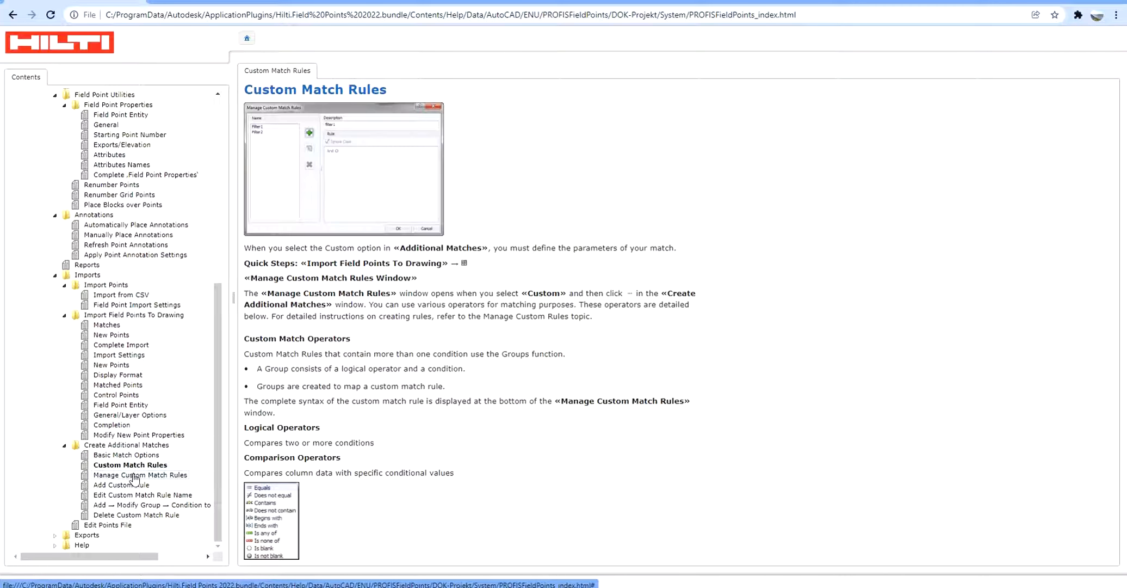
pyautogui.click(132, 475)
pyautogui.click(137, 485)
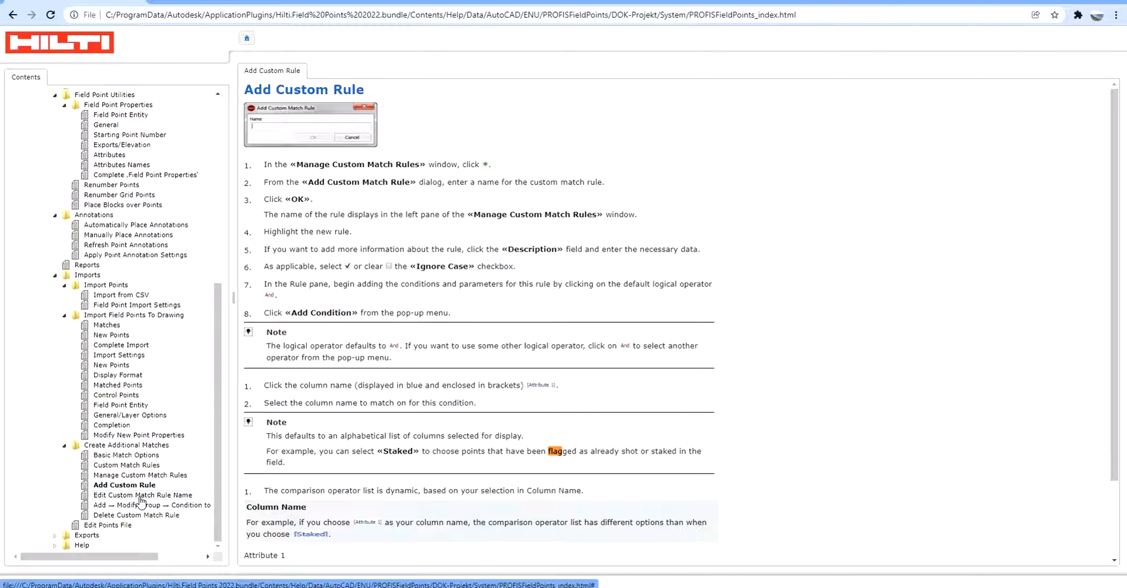
pyautogui.click(141, 494)
pyautogui.click(141, 504)
pyautogui.click(138, 456)
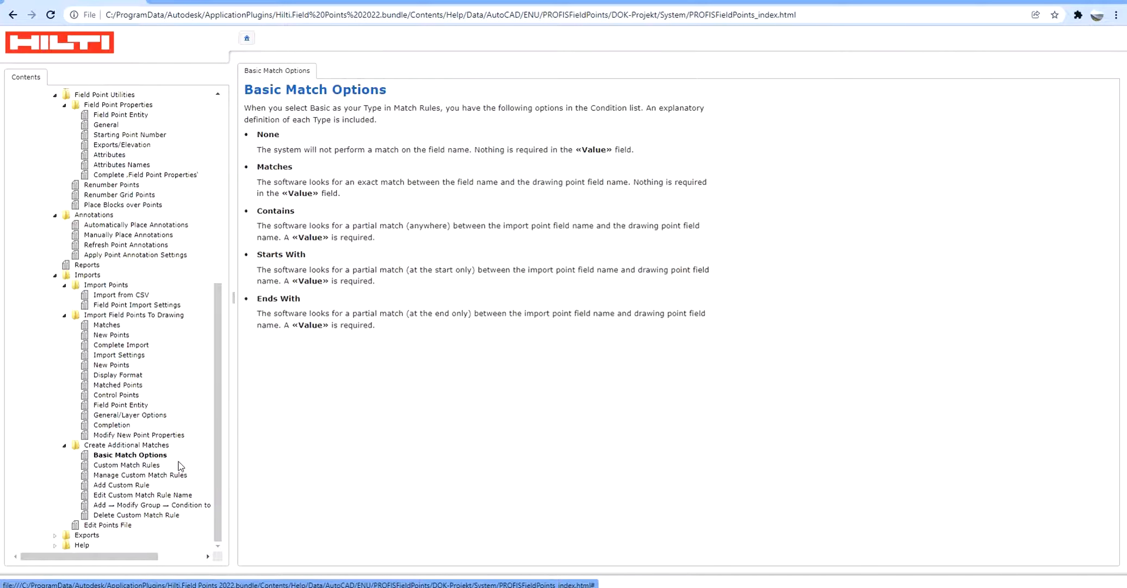
pyautogui.click(131, 466)
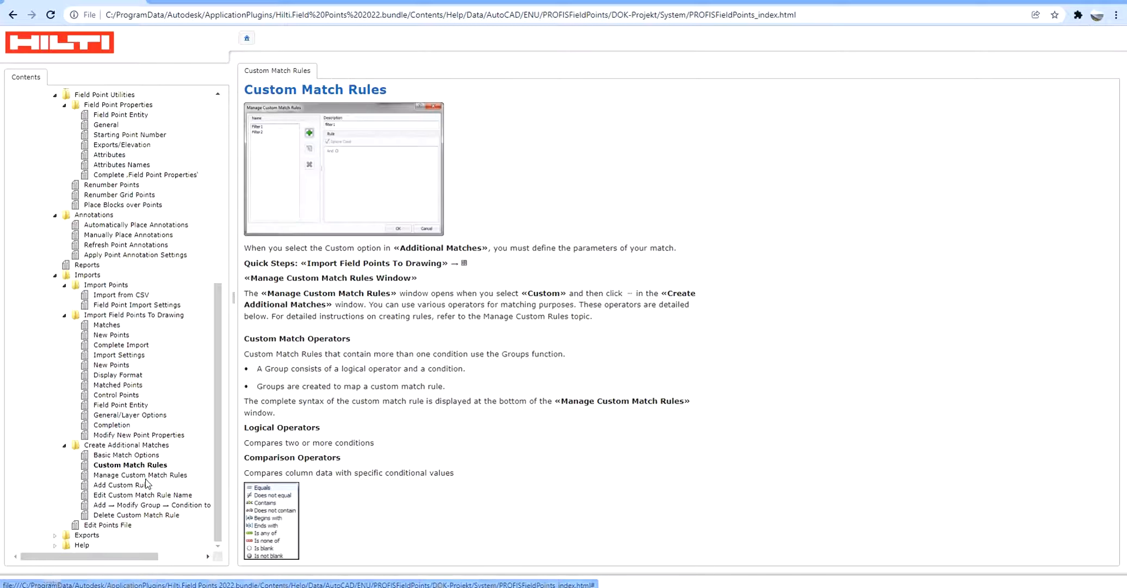
pyautogui.click(148, 475)
pyautogui.click(150, 486)
pyautogui.click(146, 456)
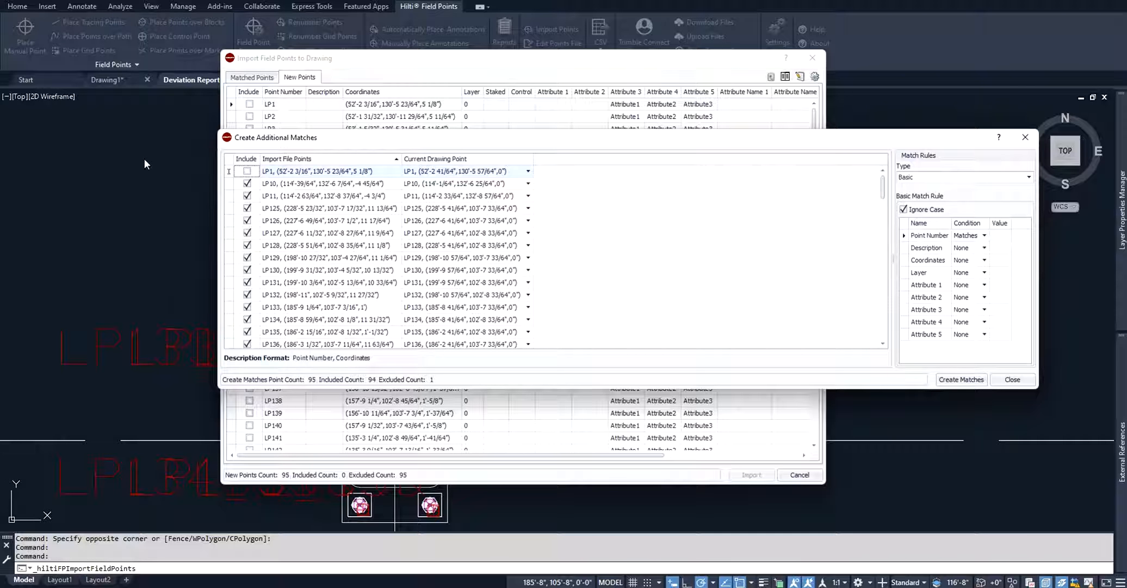
# Include point LP1, create the matches by point number, and display the matched points.
pyautogui.click(247, 171)
pyautogui.click(970, 380)
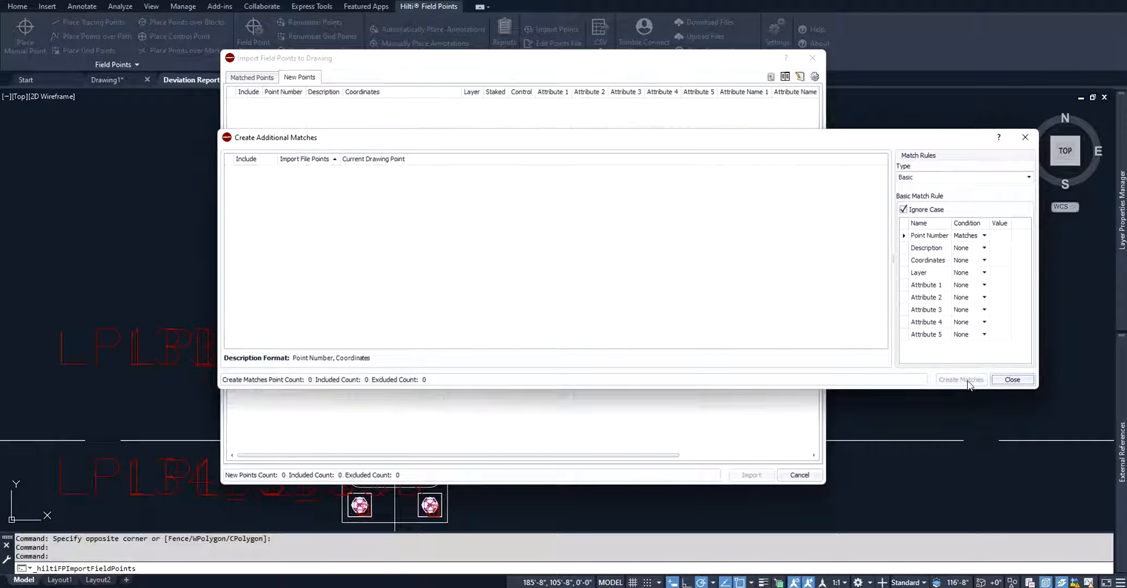
pyautogui.click(1013, 380)
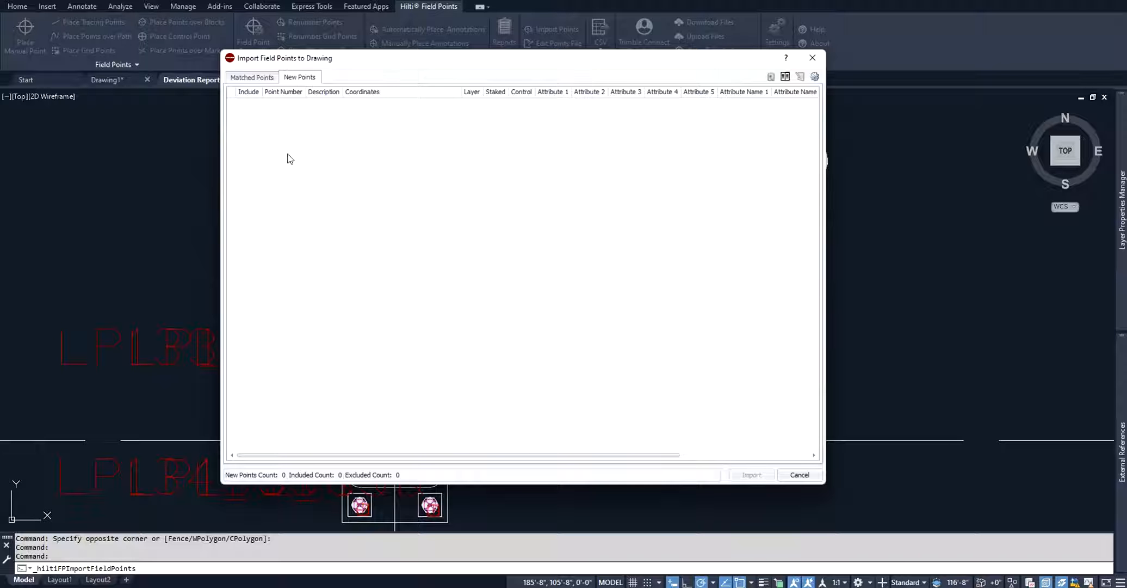
pyautogui.click(248, 78)
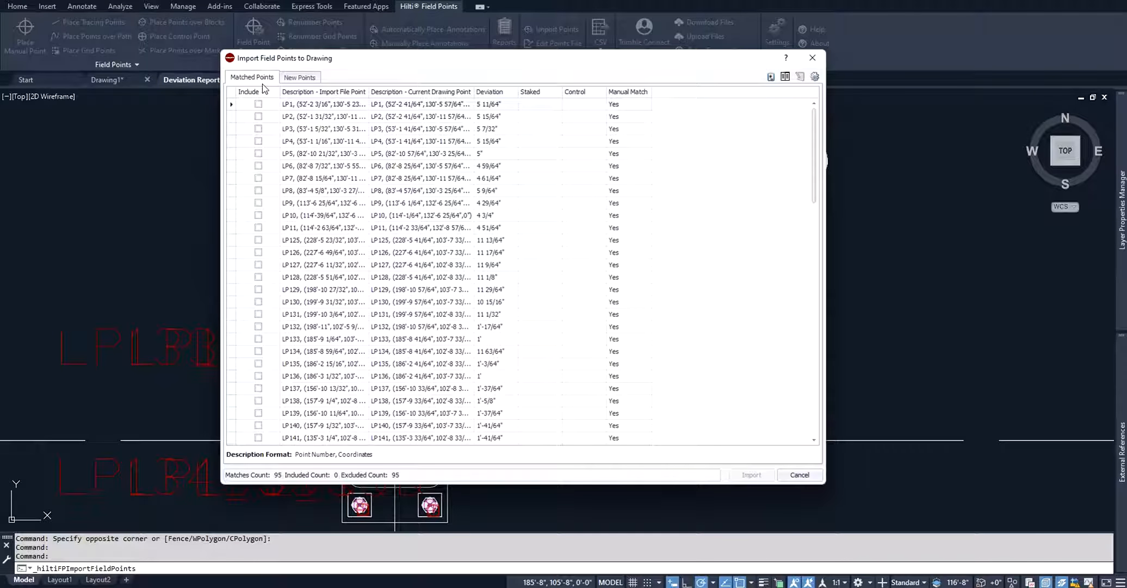
# Assign the revision clouds for displaced matched points to the DEVIATIONS layer in the import settings.
pyautogui.click(814, 76)
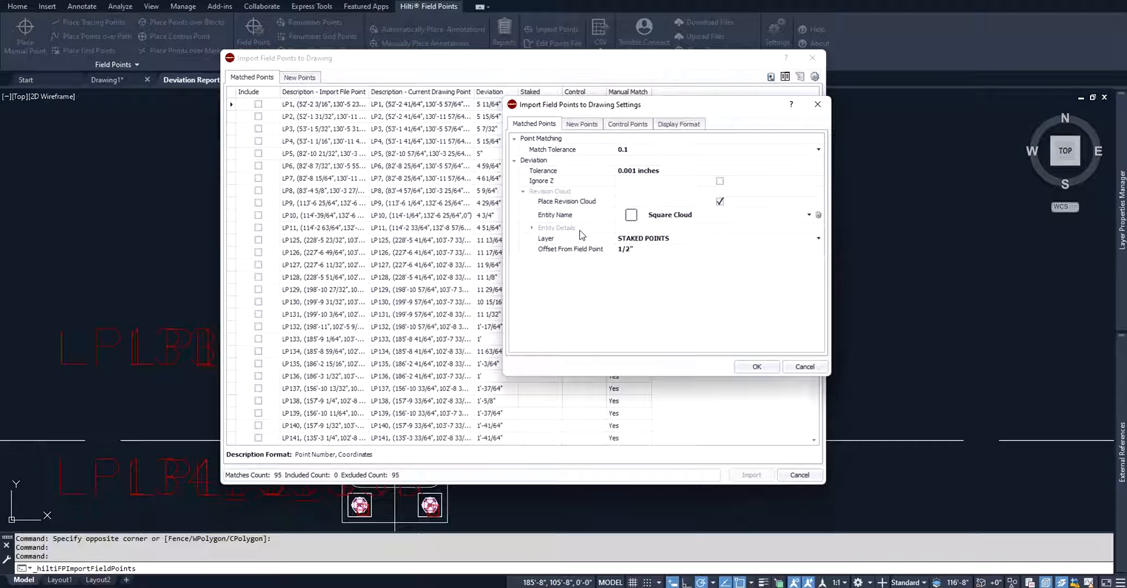
pyautogui.click(645, 241)
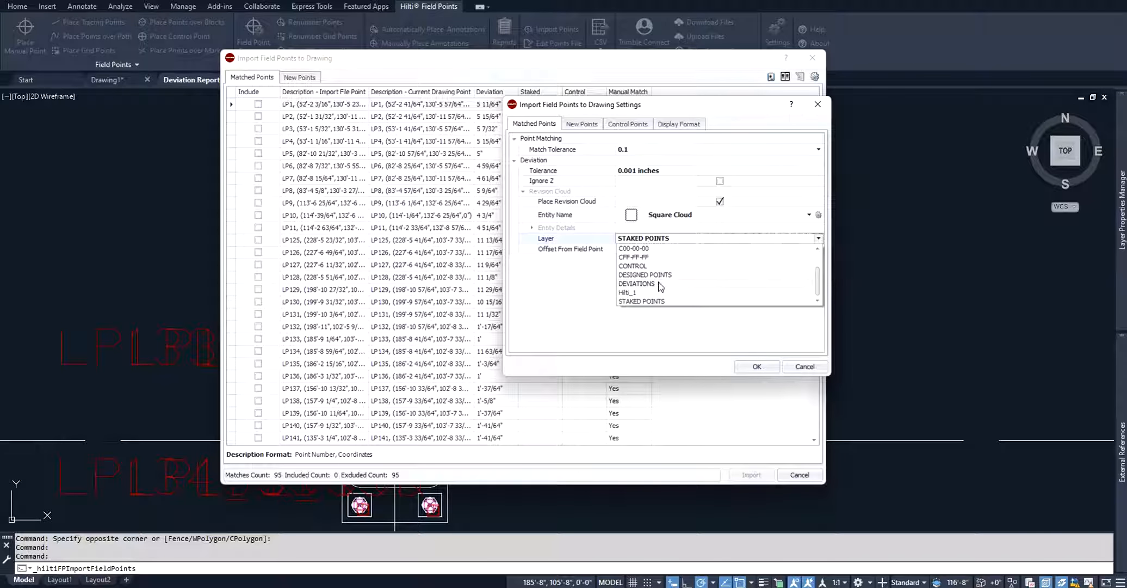
pyautogui.click(636, 284)
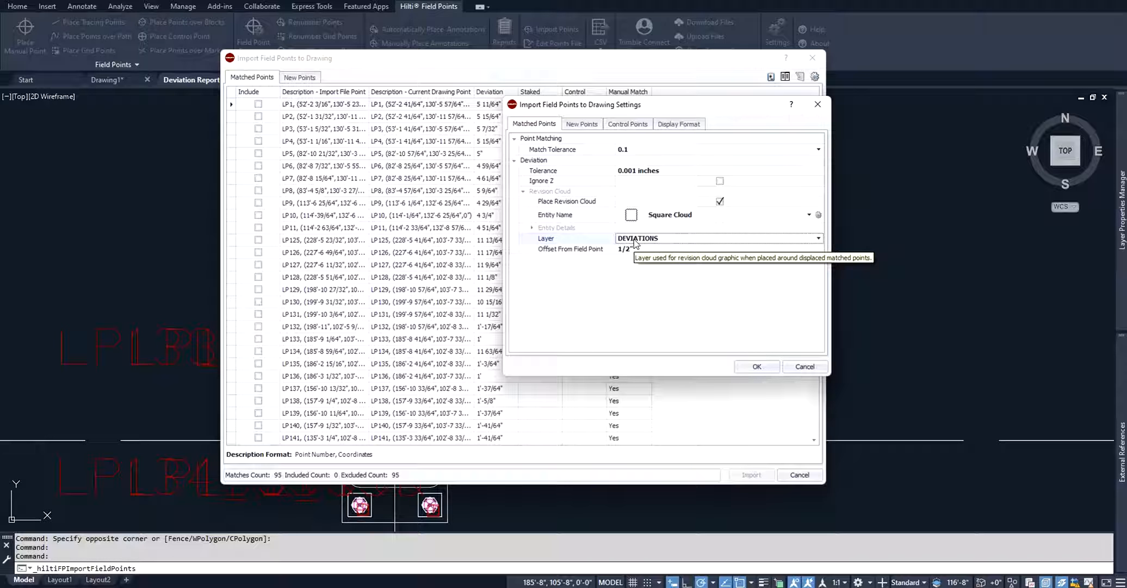
pyautogui.click(752, 365)
# Include all matched points and import them into the drawing.
pyautogui.rightClick(275, 91)
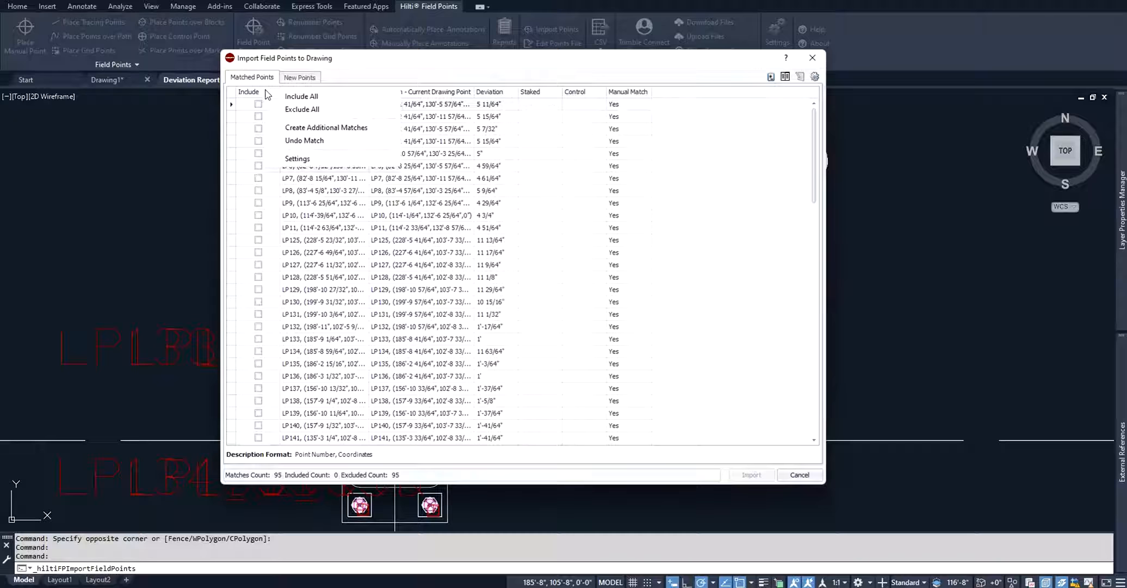
pyautogui.click(297, 98)
pyautogui.click(752, 475)
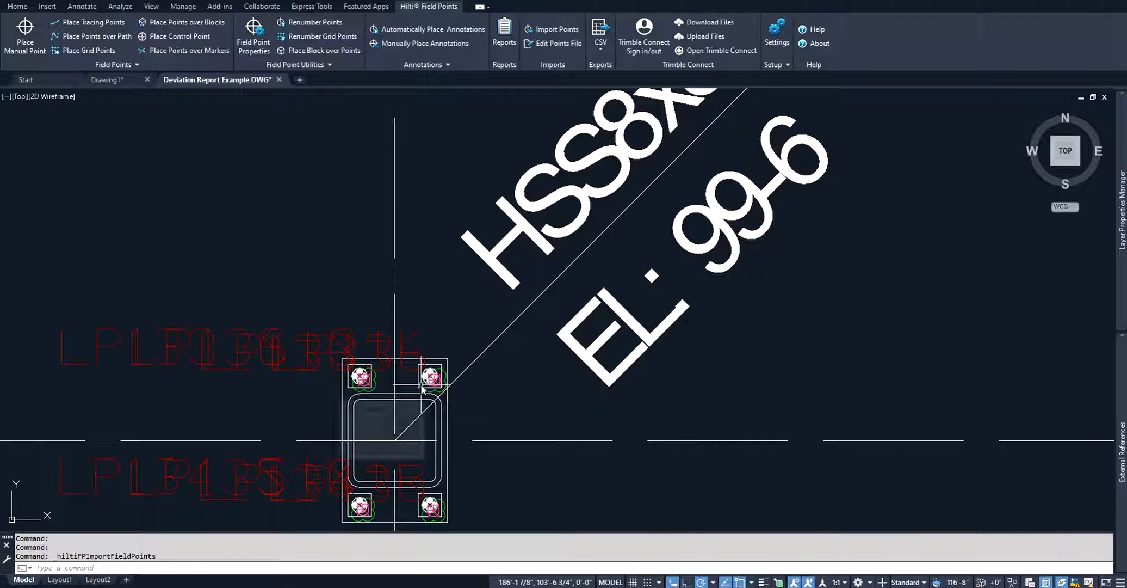
# Examine the revision clouds around the staked points at the column base plate near grid line 1.
pyautogui.scroll(-5, 498, 405)
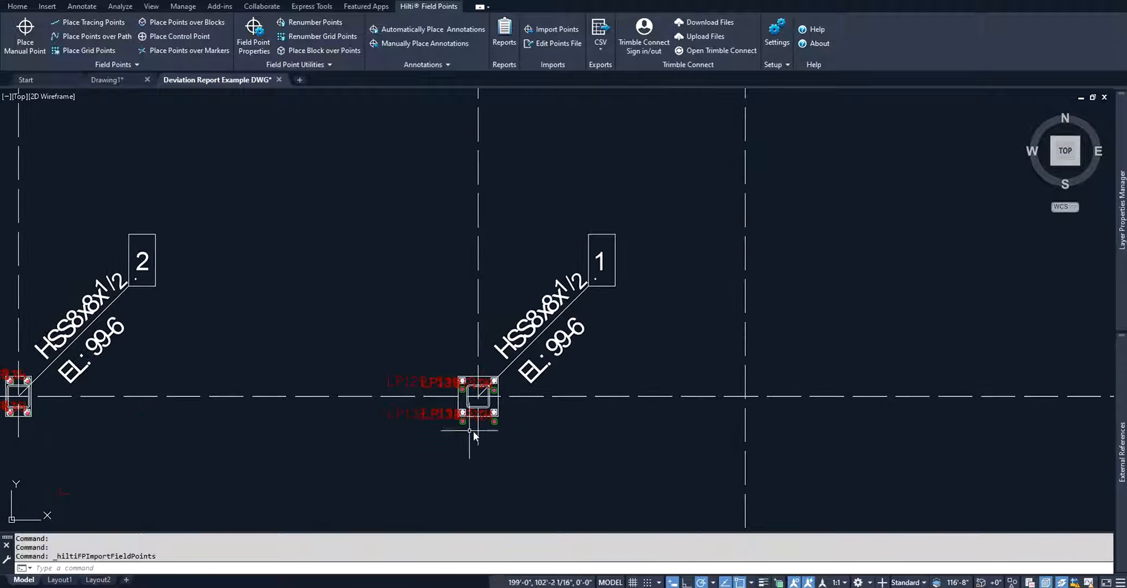
pyautogui.scroll(5, 488, 413)
pyautogui.scroll(3, 488, 413)
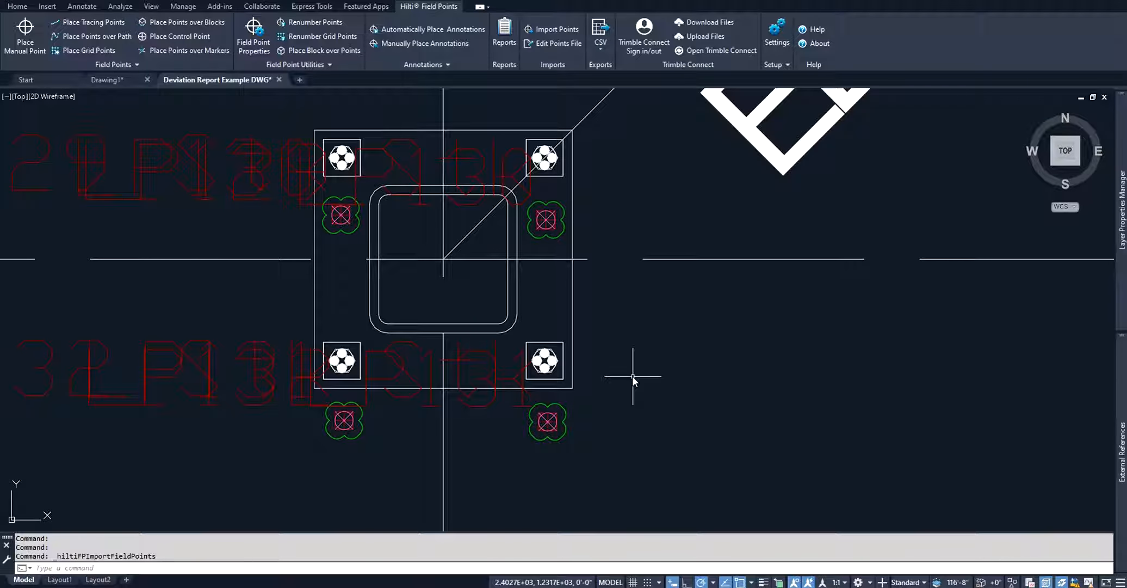
pyautogui.scroll(3, 546, 197)
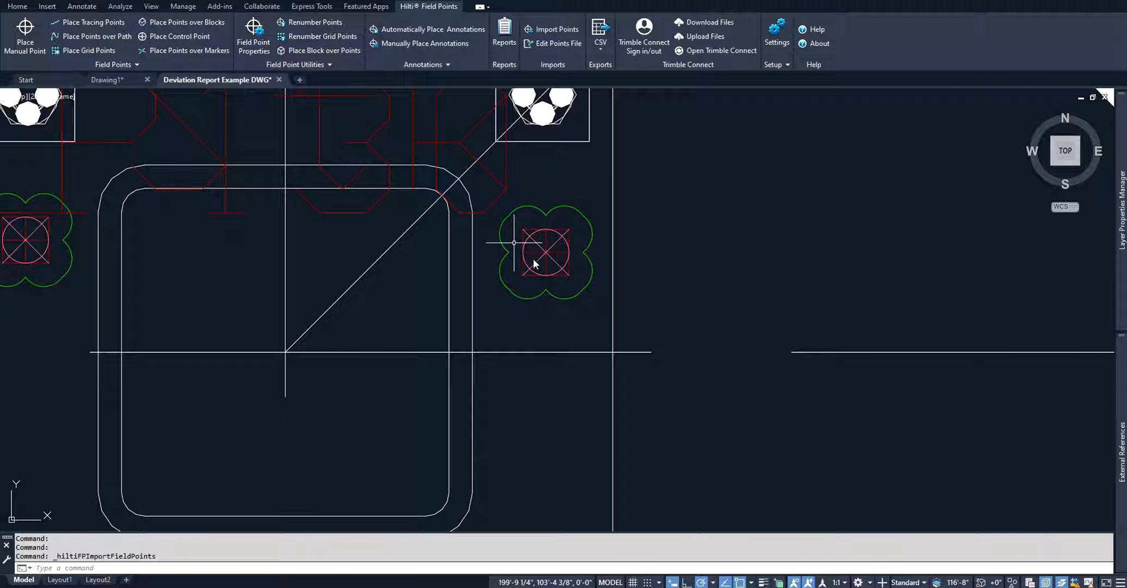
pyautogui.moveTo(551, 257)
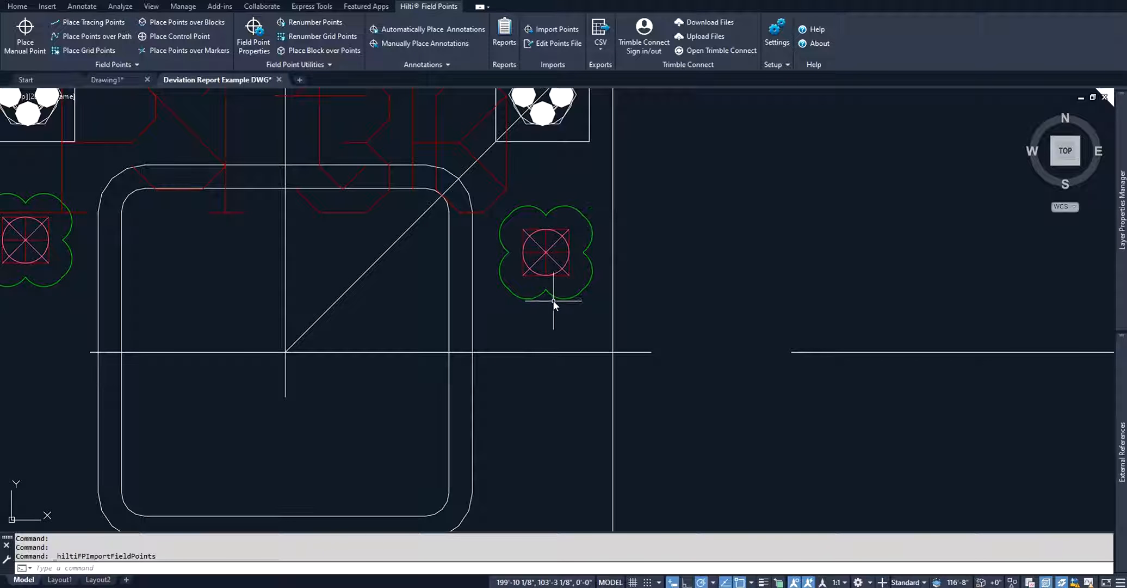
pyautogui.scroll(-2, 579, 337)
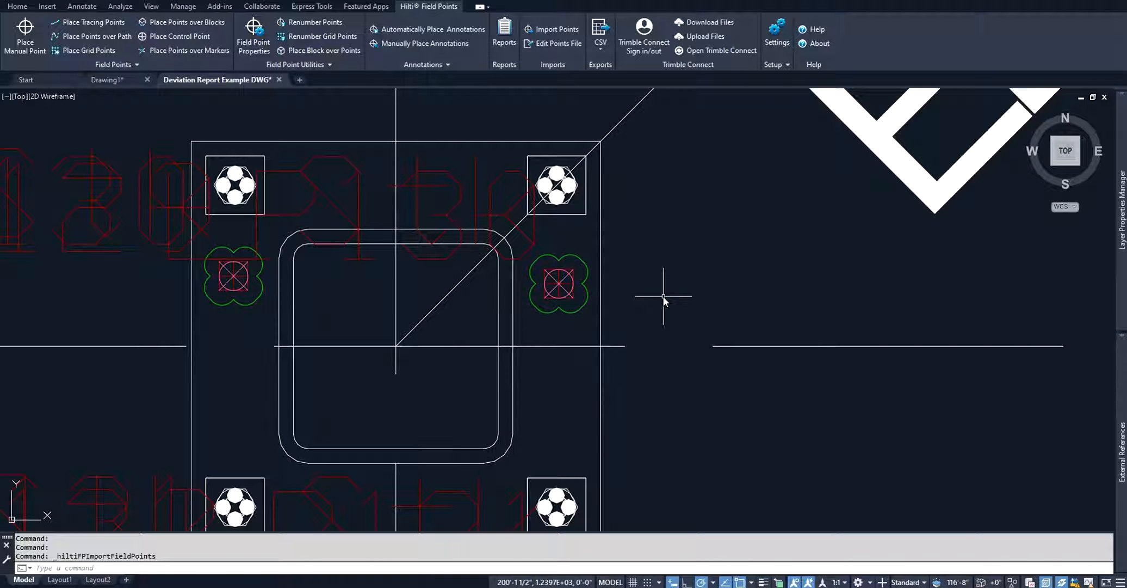
# Inspect the field point data and deviation of the displaced upper-right point LP130 on the column base plate.
pyautogui.scroll(3, 662, 295)
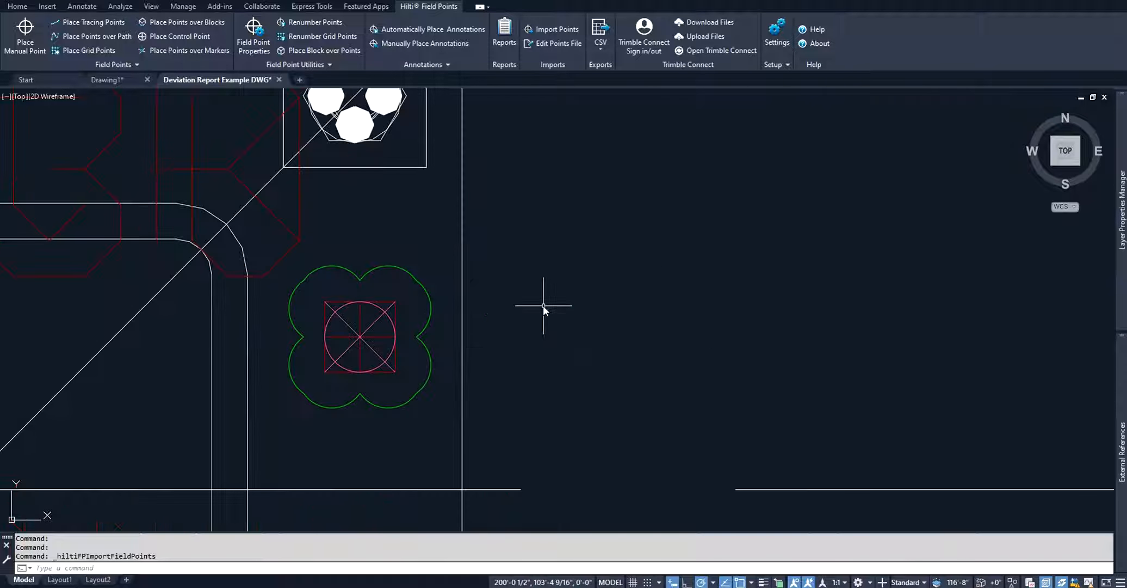
pyautogui.moveTo(499, 359); pyautogui.dragTo(610, 302, button='middle')
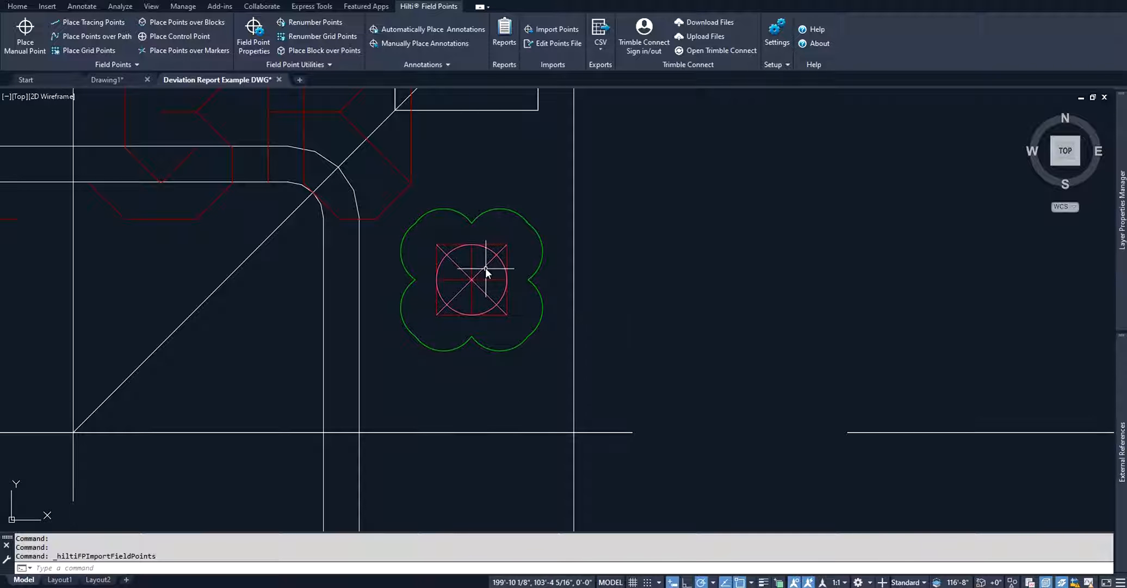
pyautogui.moveTo(482, 265)
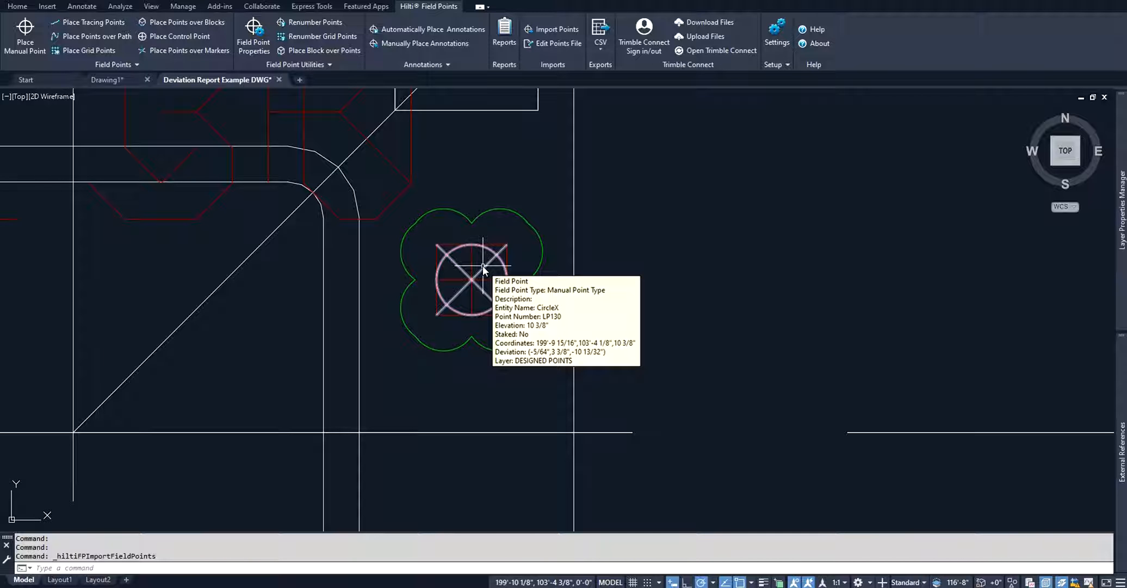
# Examine the revision clouds on the column base plate farther west and inspect its upper-right anchor bolt's field point.
pyautogui.scroll(-10, 482, 265)
pyautogui.scroll(5, 566, 313)
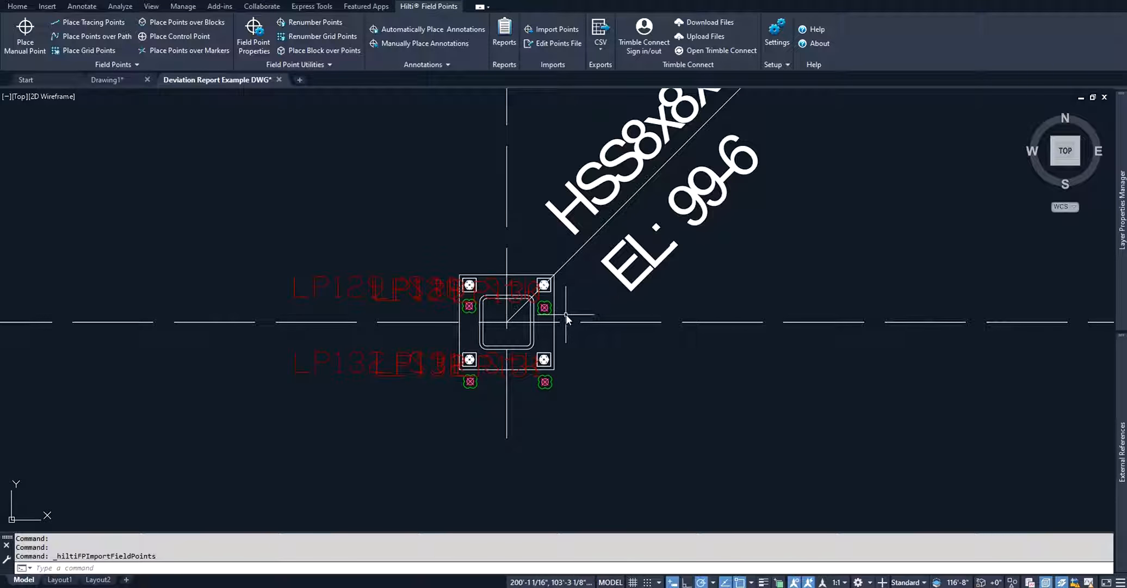
pyautogui.scroll(-6, 566, 314)
pyautogui.moveTo(277, 322); pyautogui.dragTo(505, 301, button='middle')
pyautogui.scroll(6, 534, 297)
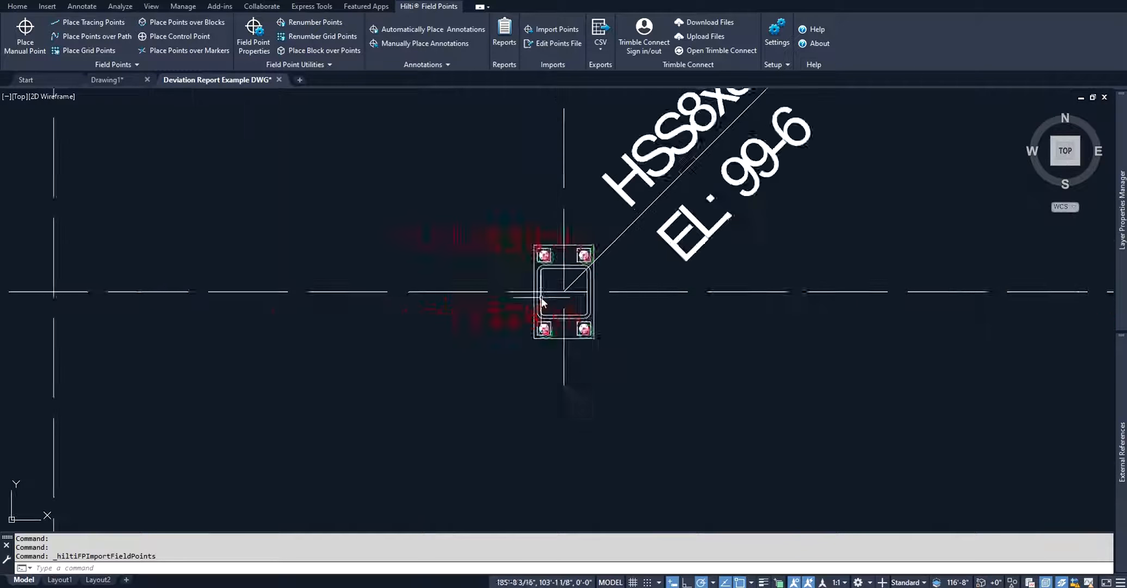
pyautogui.scroll(-4, 562, 343)
pyautogui.moveTo(76, 343); pyautogui.dragTo(778, 380, button='middle')
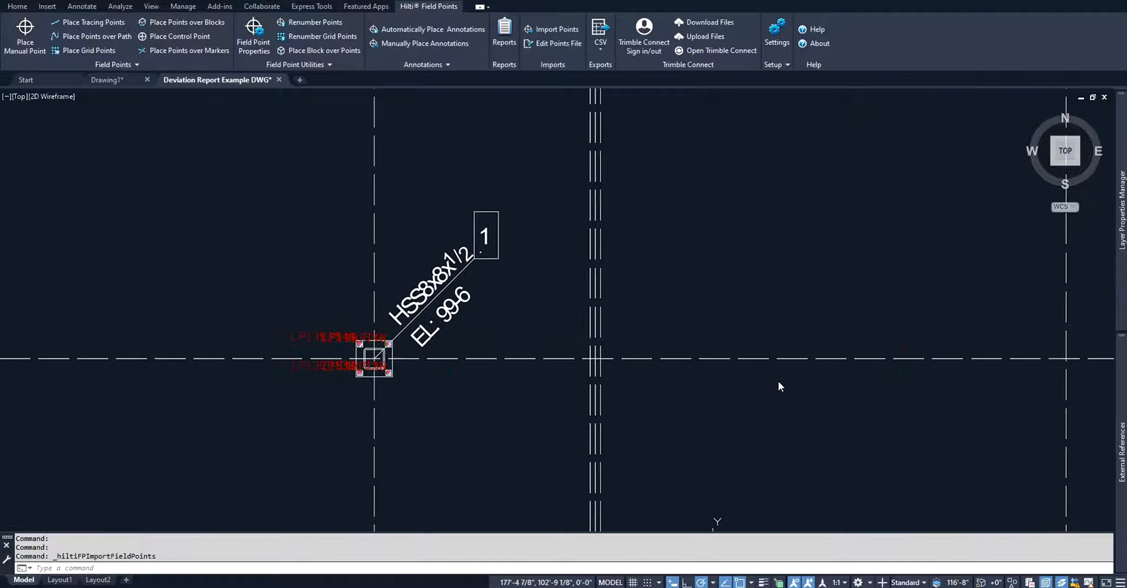
pyautogui.scroll(8, 330, 363)
pyautogui.scroll(4, 566, 264)
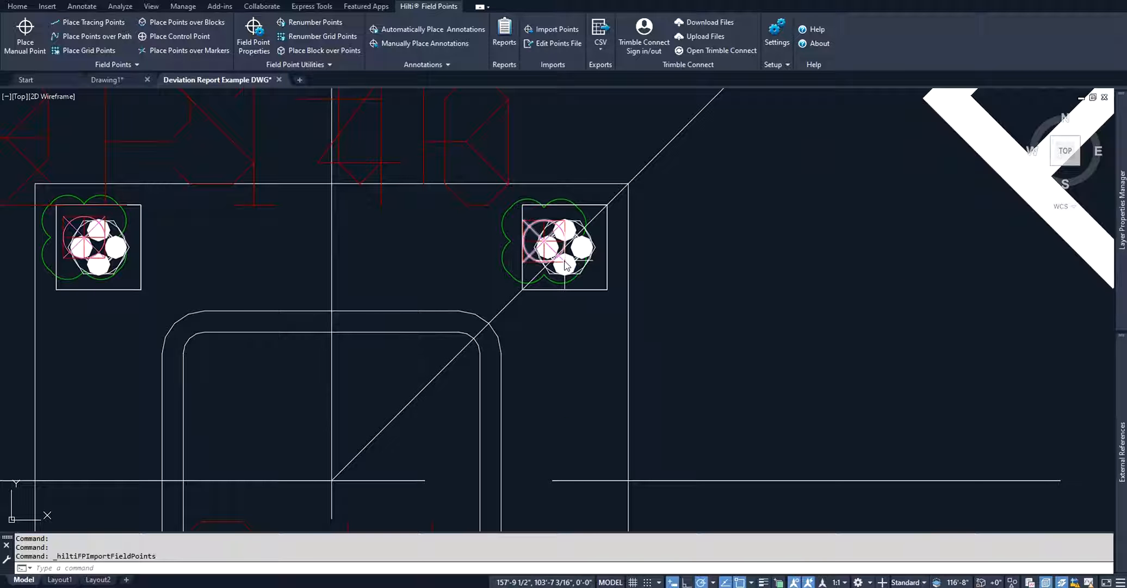
pyautogui.scroll(6, 536, 226)
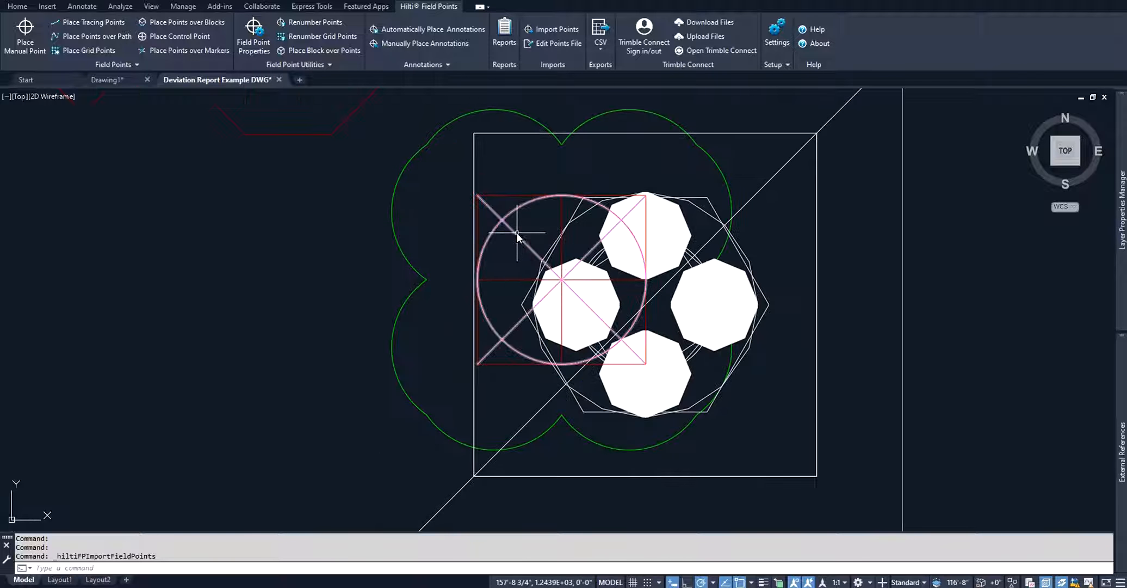
pyautogui.moveTo(514, 232)
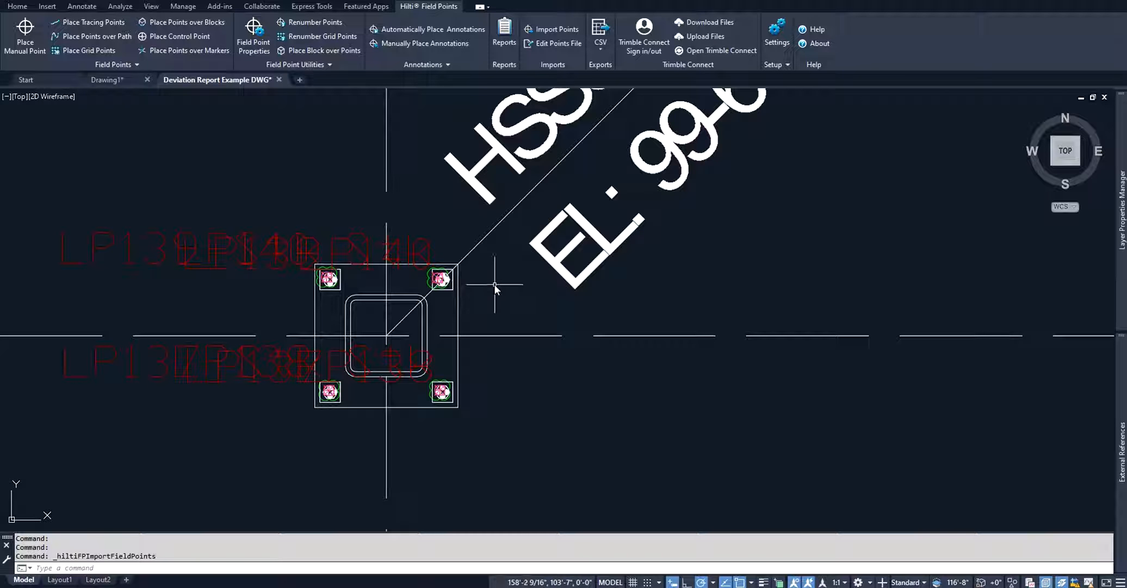
# Generate a Deviation Point Data report for the entire drawing and review the listed point deviations through page 3.
pyautogui.click(505, 29)
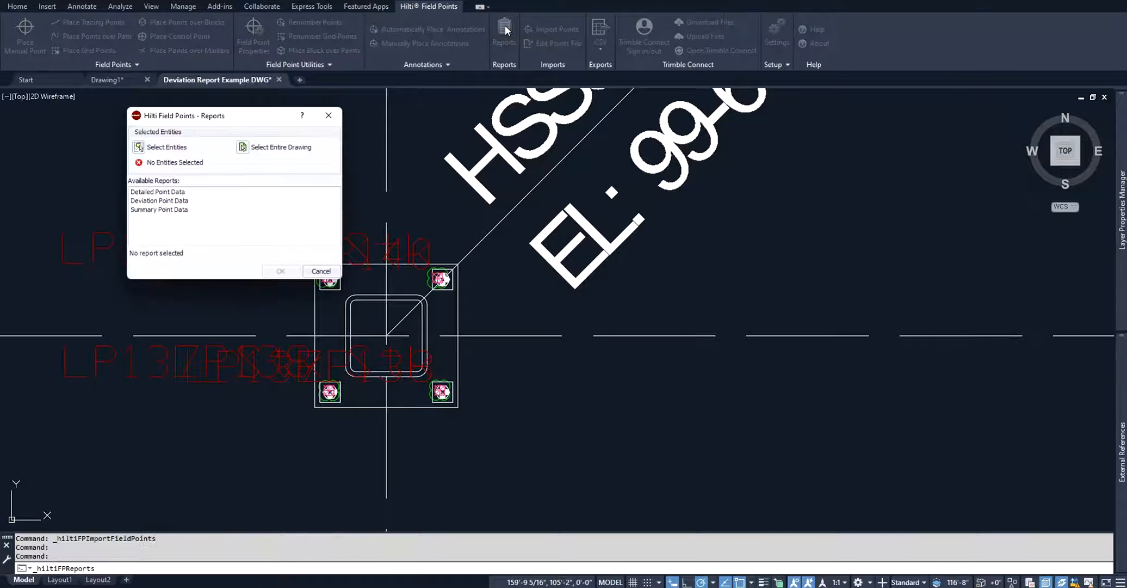
pyautogui.click(159, 201)
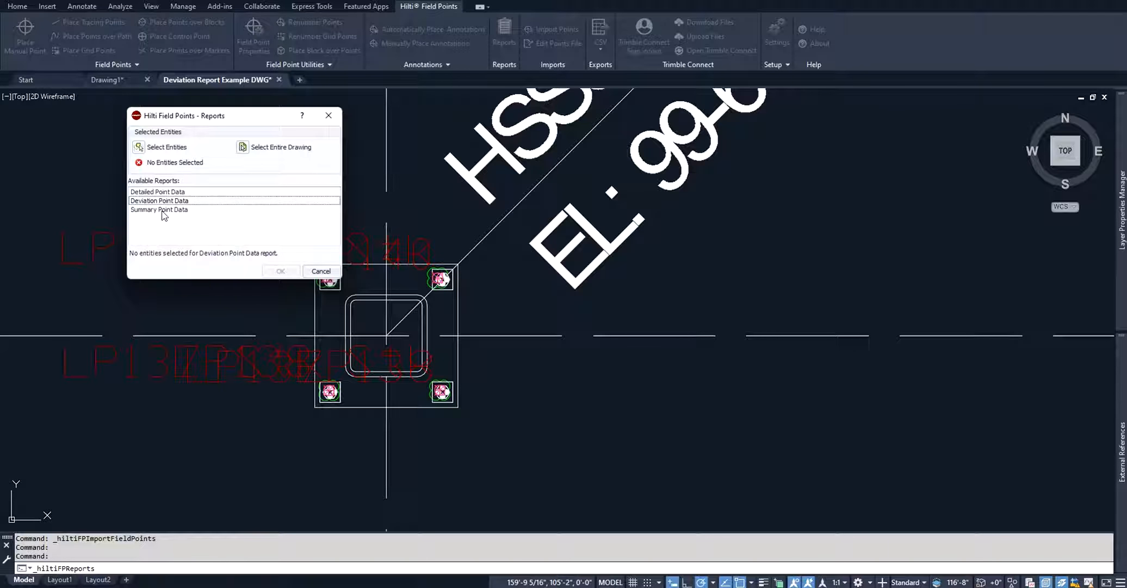
pyautogui.click(243, 148)
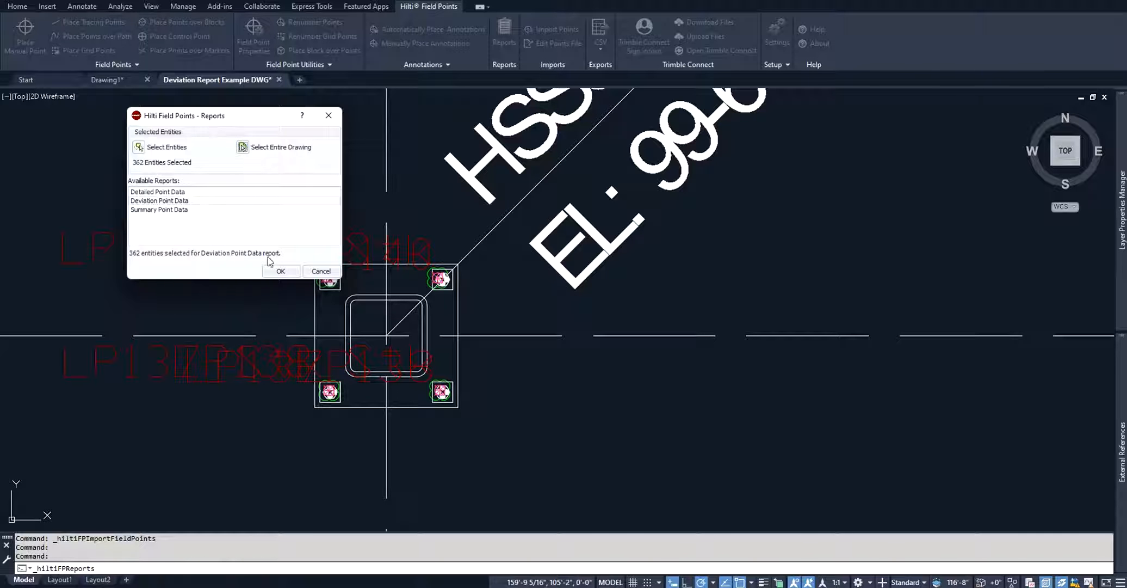
pyautogui.click(280, 270)
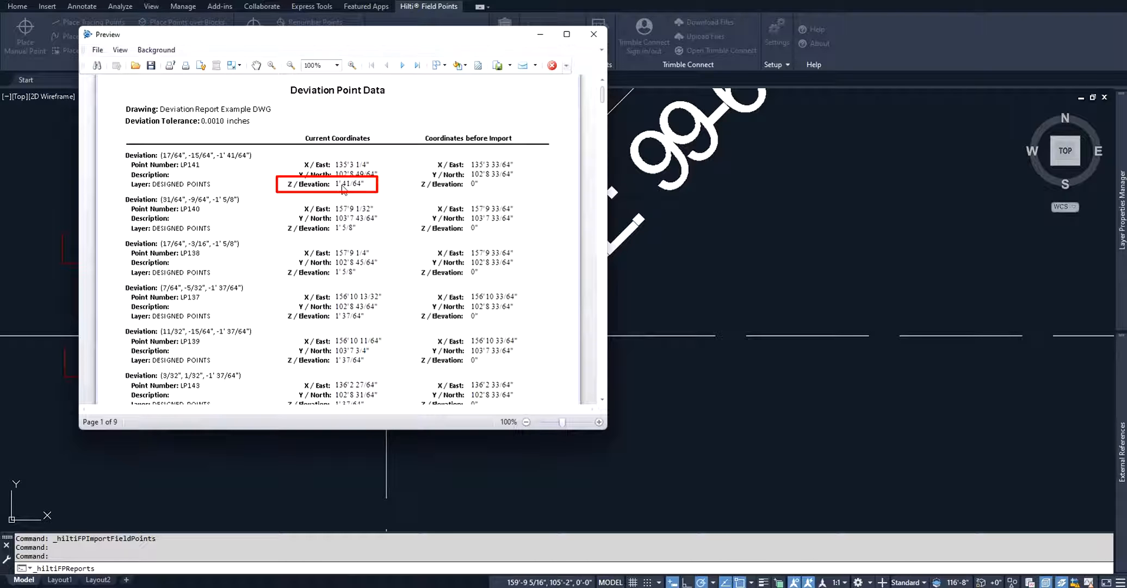
pyautogui.moveTo(602, 95); pyautogui.dragTo(604, 166)
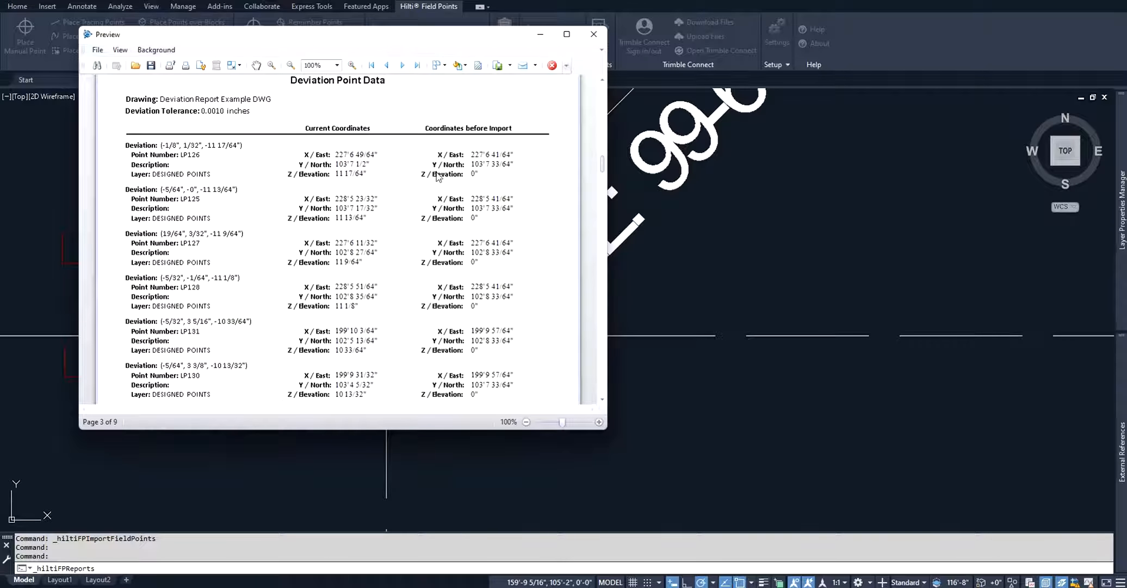